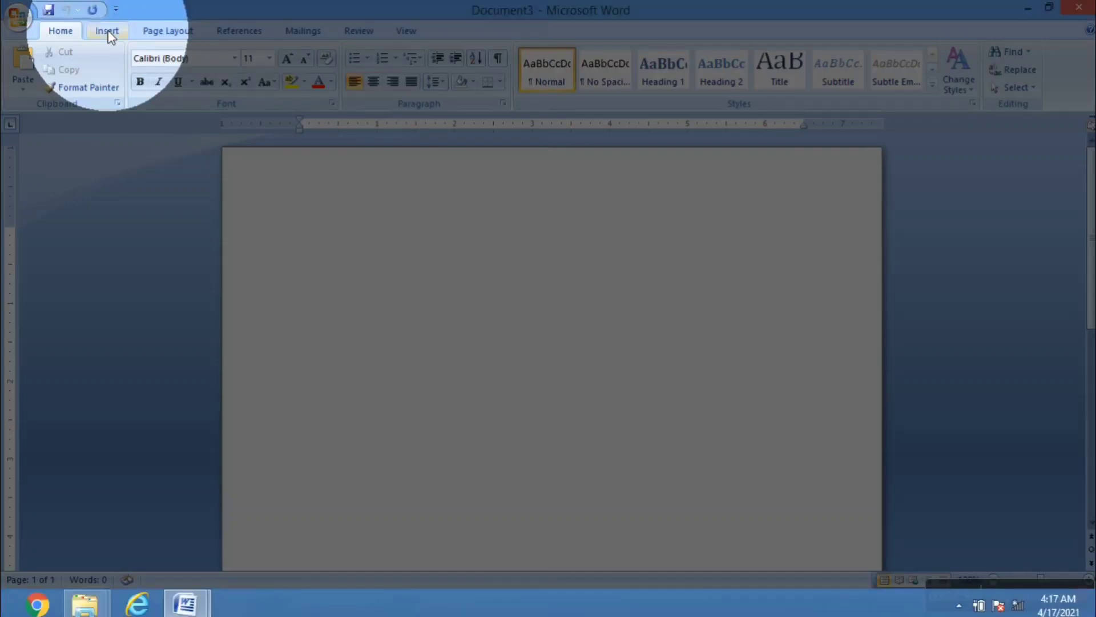
Step: Insert a table with 4 columns and 6 rows, keeping the fixed automatic column width
{"action": "left_click", "coordinate": [107, 32]}
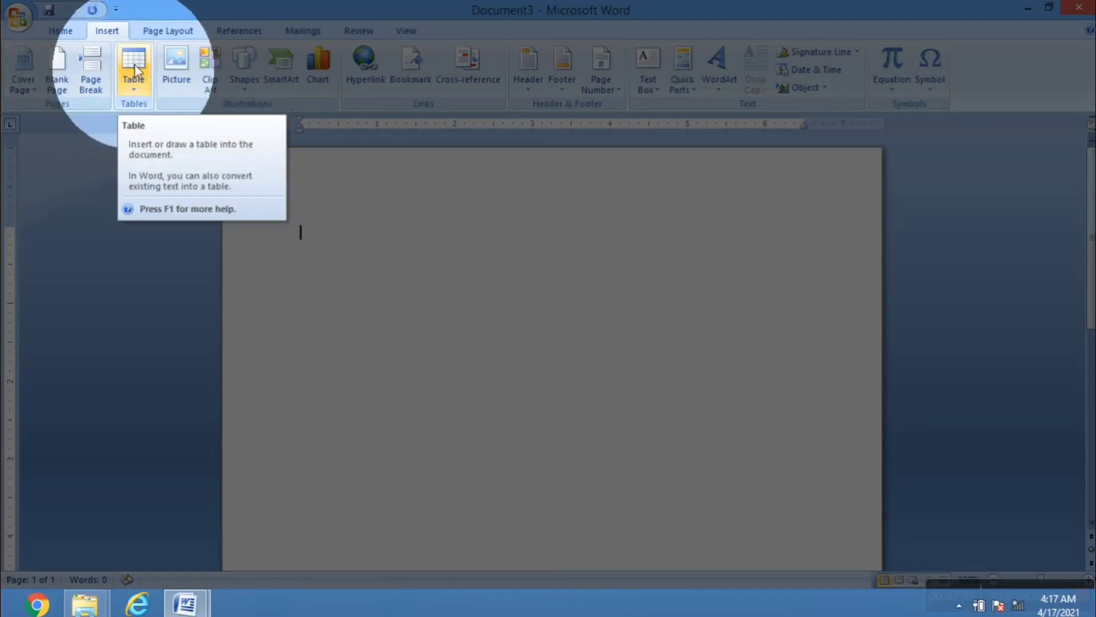
{"action": "left_click", "coordinate": [134, 83]}
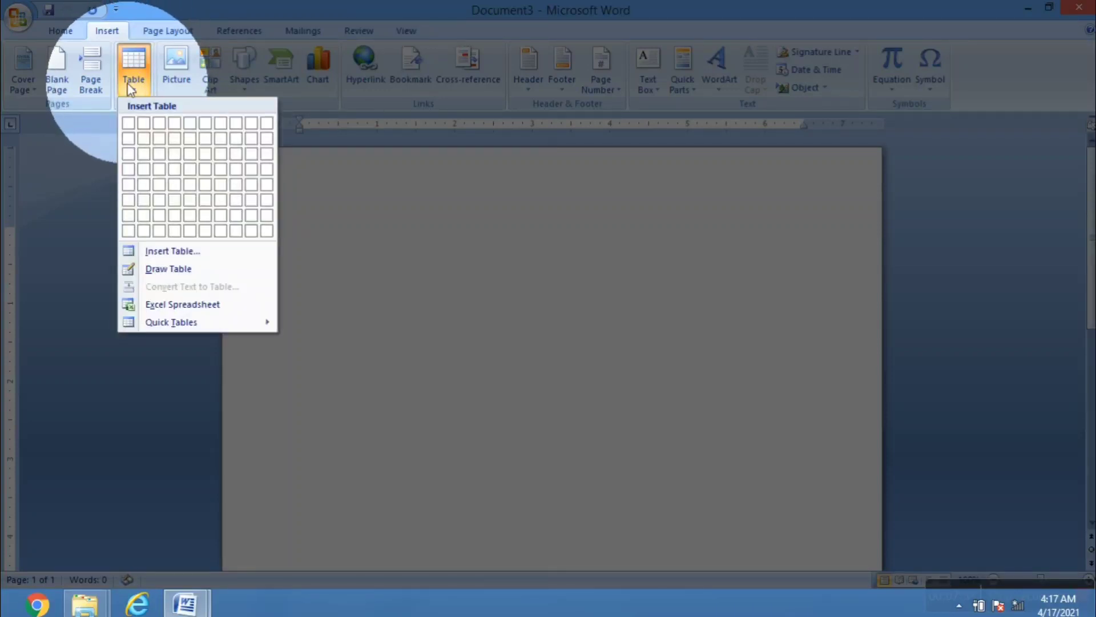
{"action": "left_click", "coordinate": [162, 251]}
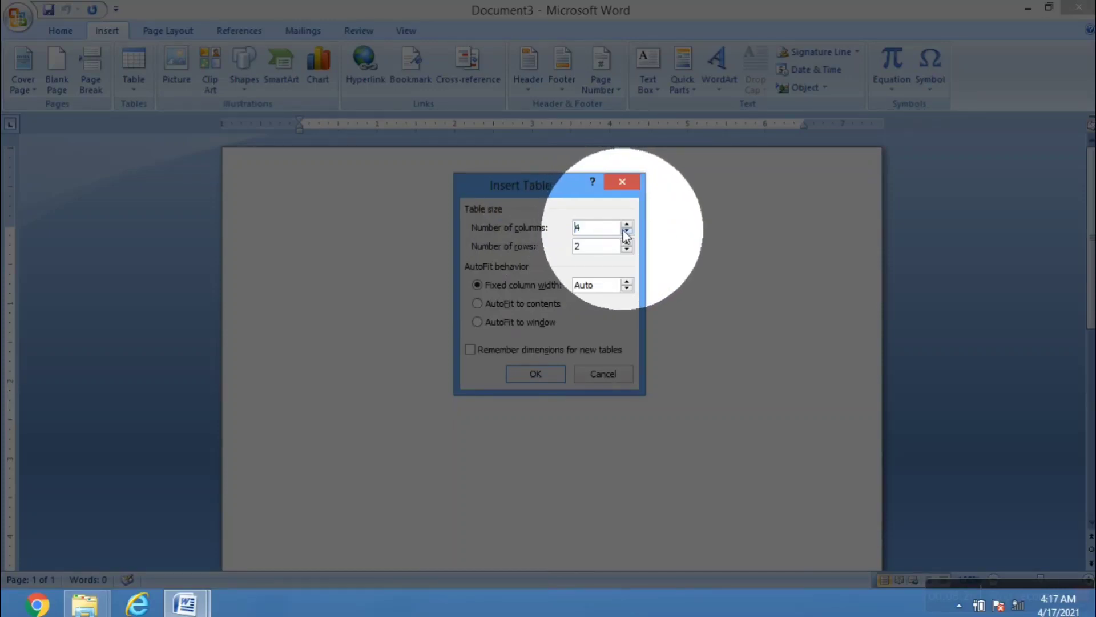
{"action": "left_click", "coordinate": [627, 225]}
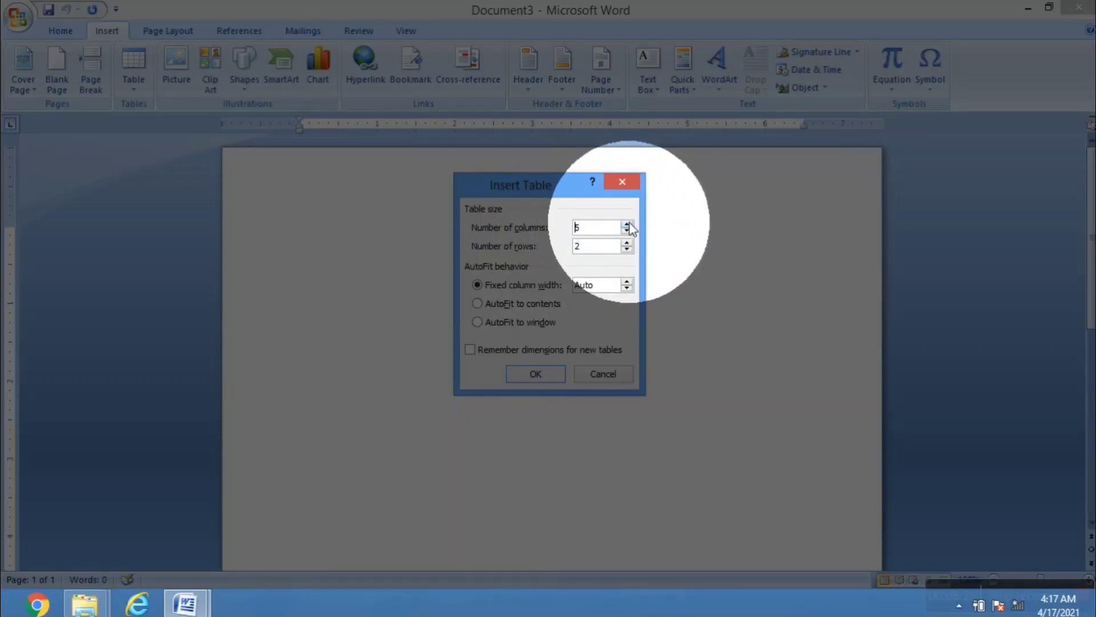
{"action": "left_click", "coordinate": [627, 225]}
{"action": "left_click", "coordinate": [627, 225]}
{"action": "left_click", "coordinate": [627, 224]}
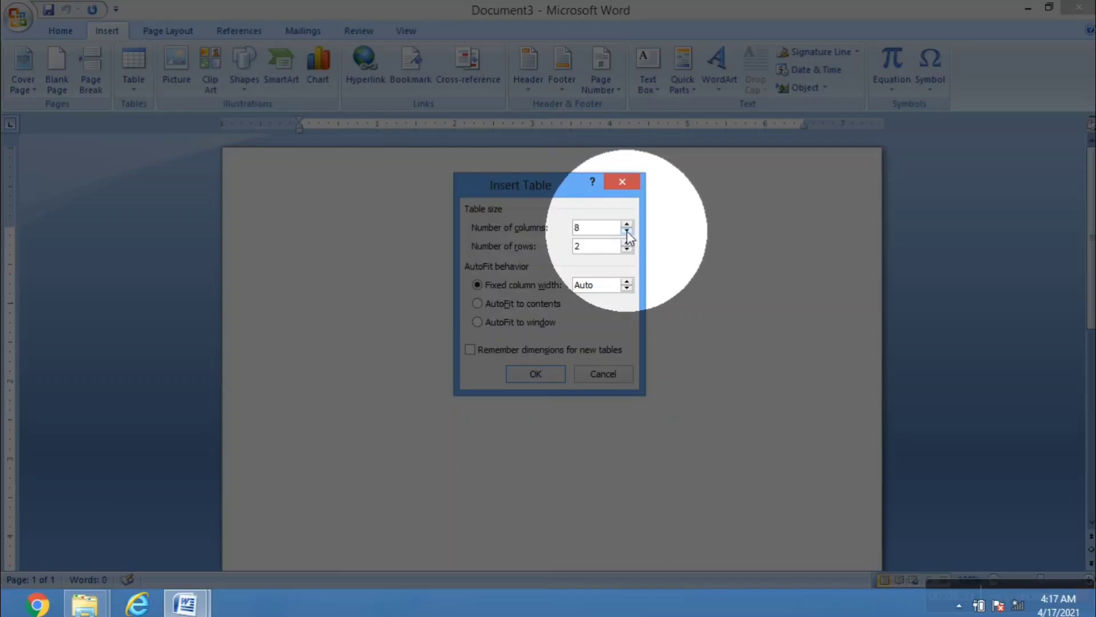
{"action": "left_click", "coordinate": [627, 232]}
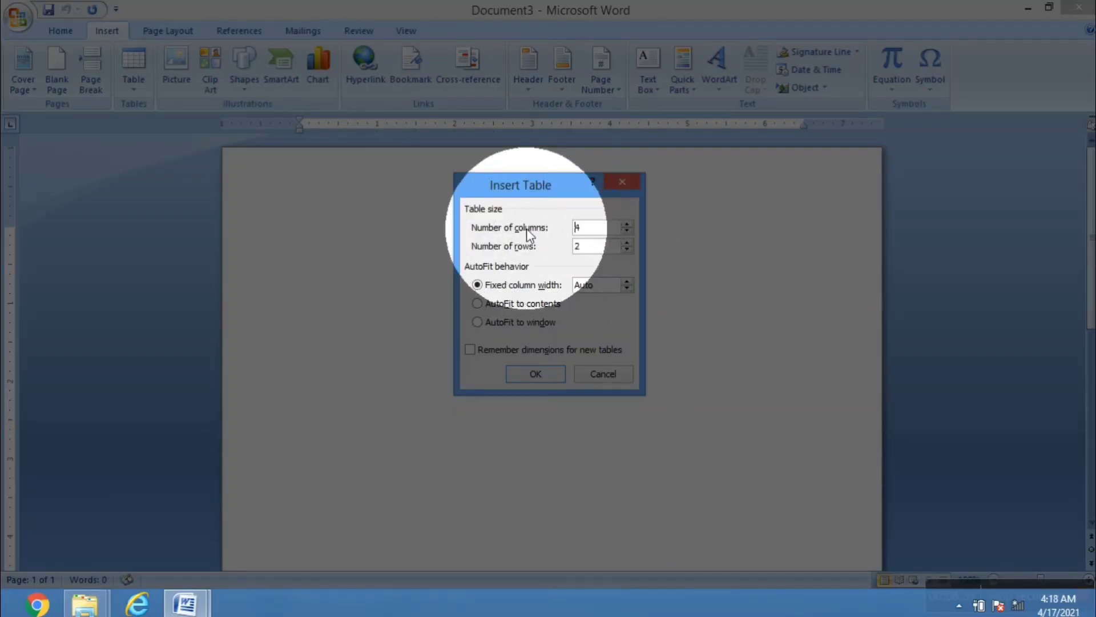
{"action": "left_click", "coordinate": [627, 242]}
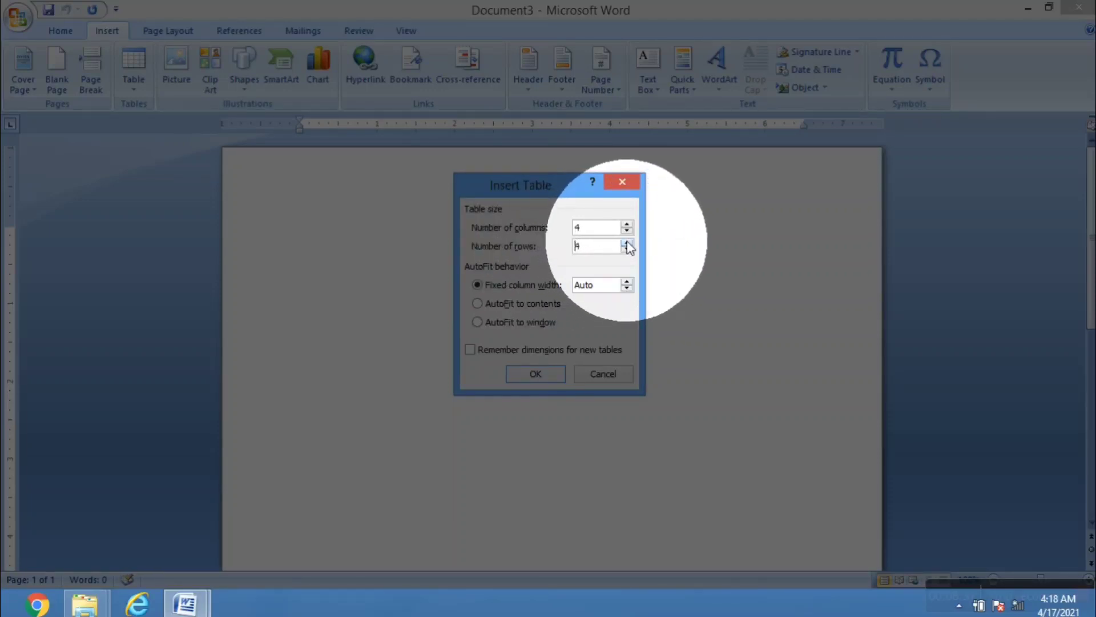
{"action": "left_click", "coordinate": [626, 242]}
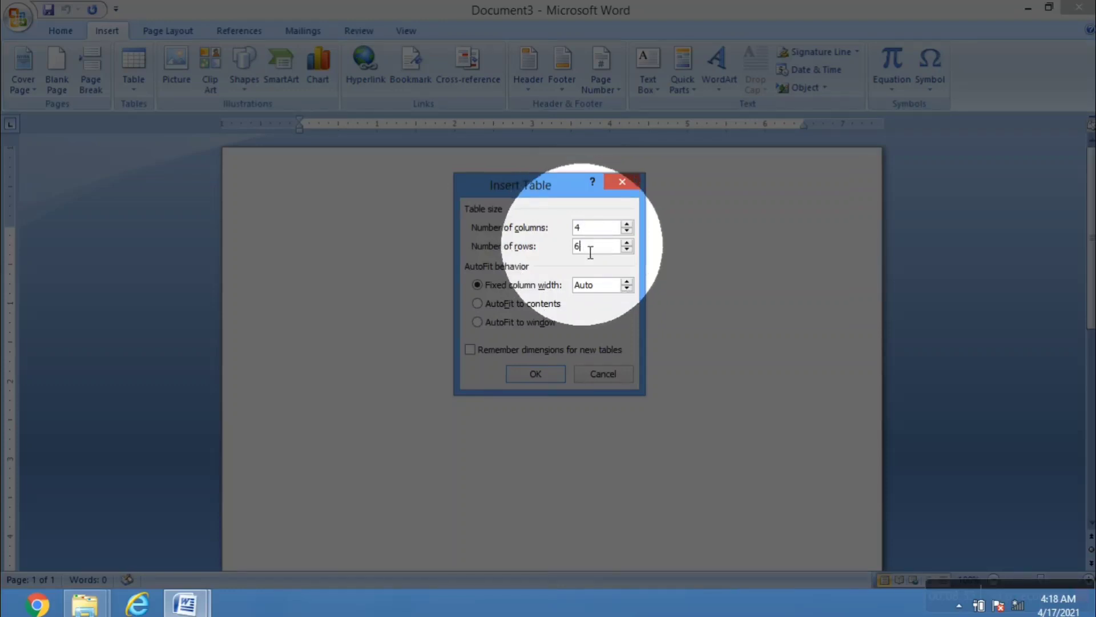
{"action": "left_click", "coordinate": [527, 375]}
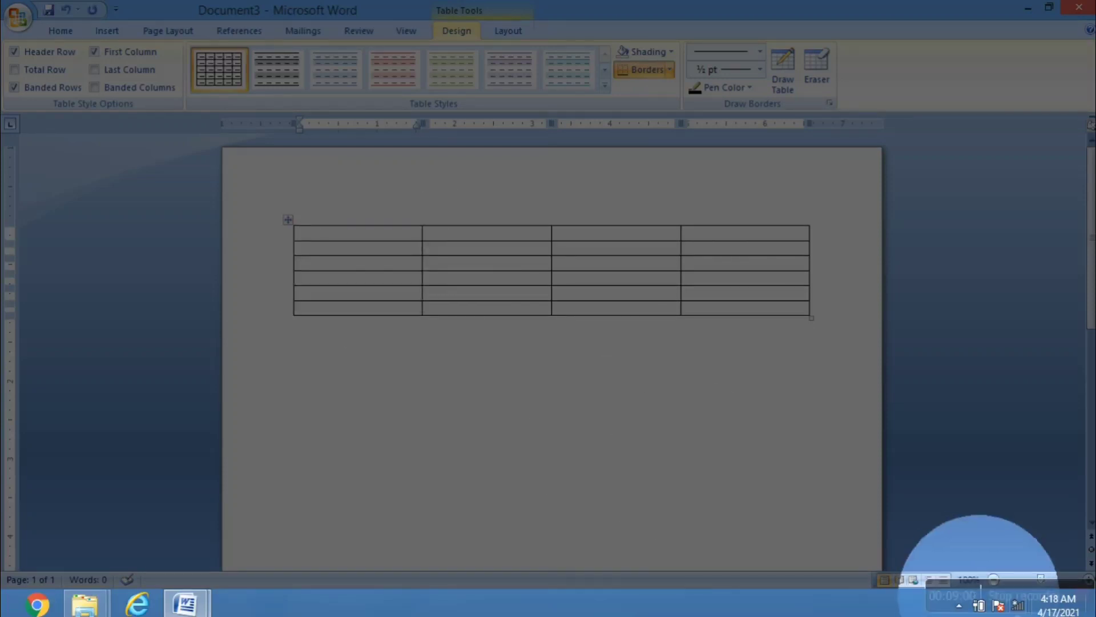
{"action": "left_click", "coordinate": [959, 606]}
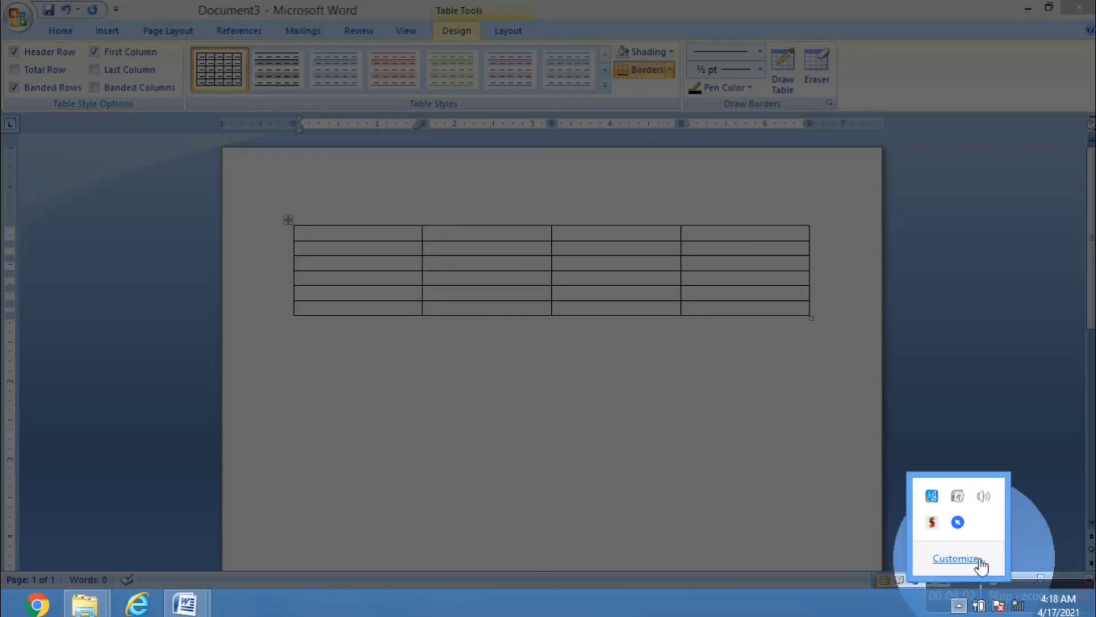
{"action": "left_click", "coordinate": [959, 524]}
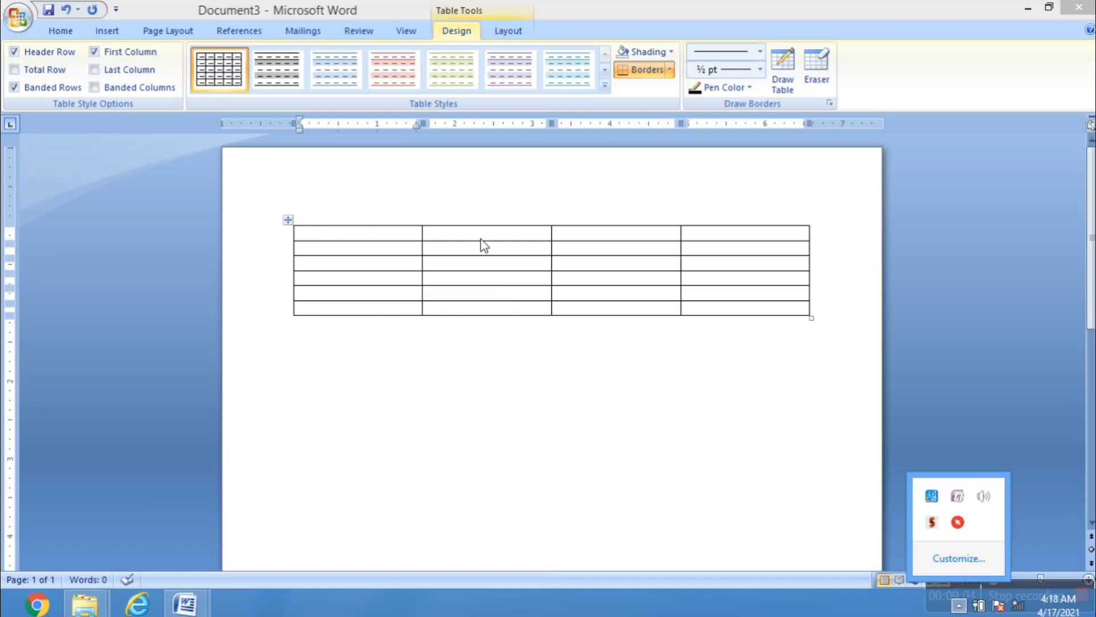
Step: Select each of the table's four columns in turn, from the first to the last
{"action": "left_click", "coordinate": [400, 235]}
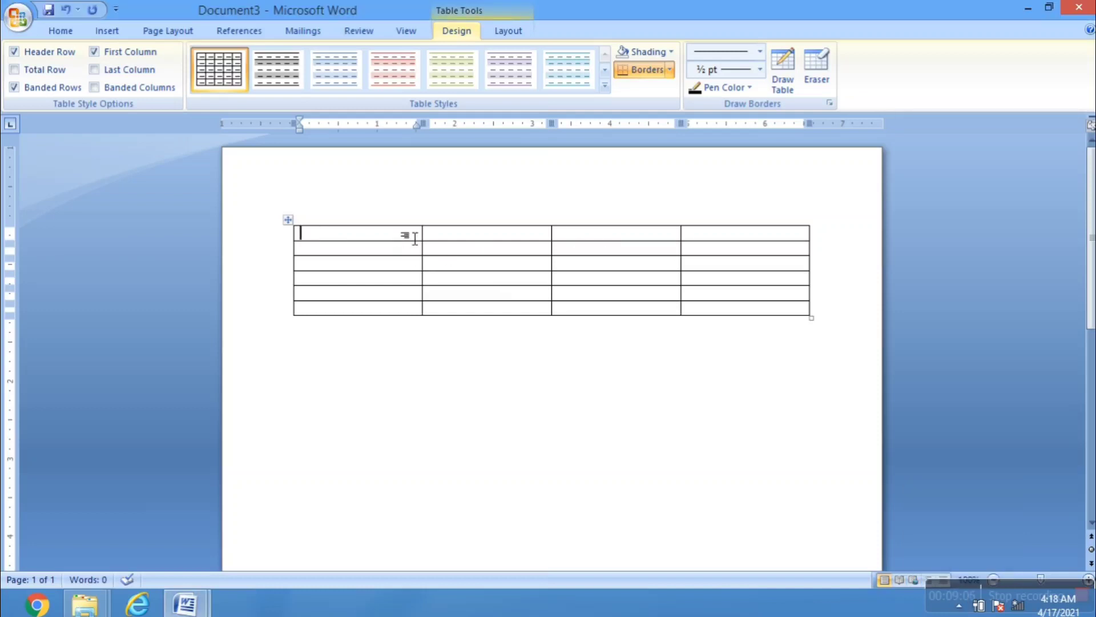
{"action": "left_click", "coordinate": [386, 214]}
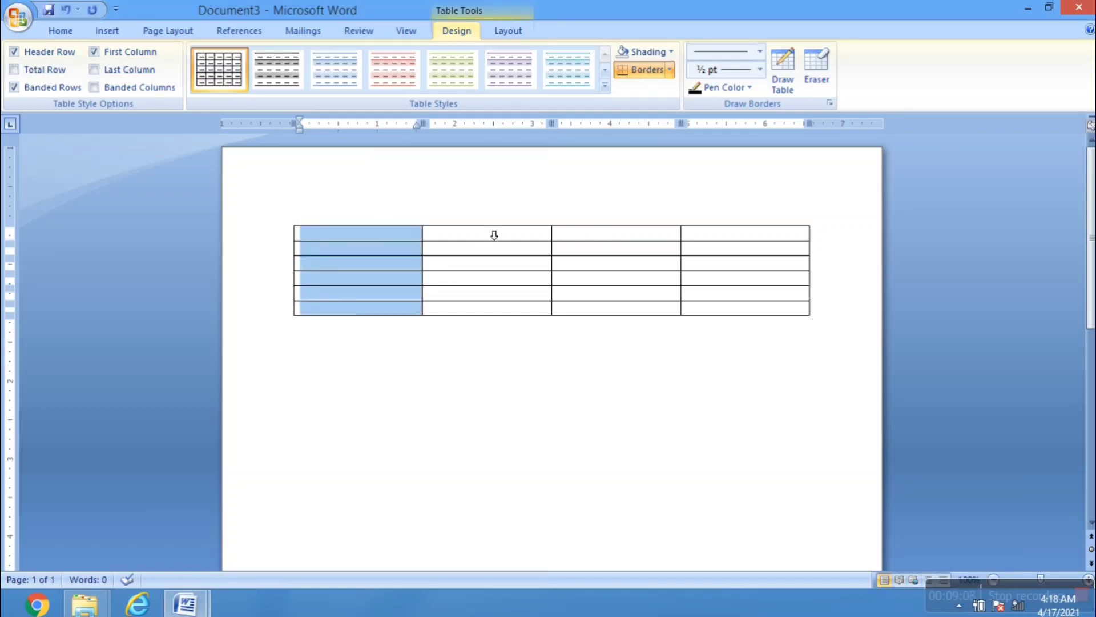
{"action": "left_click", "coordinate": [477, 215]}
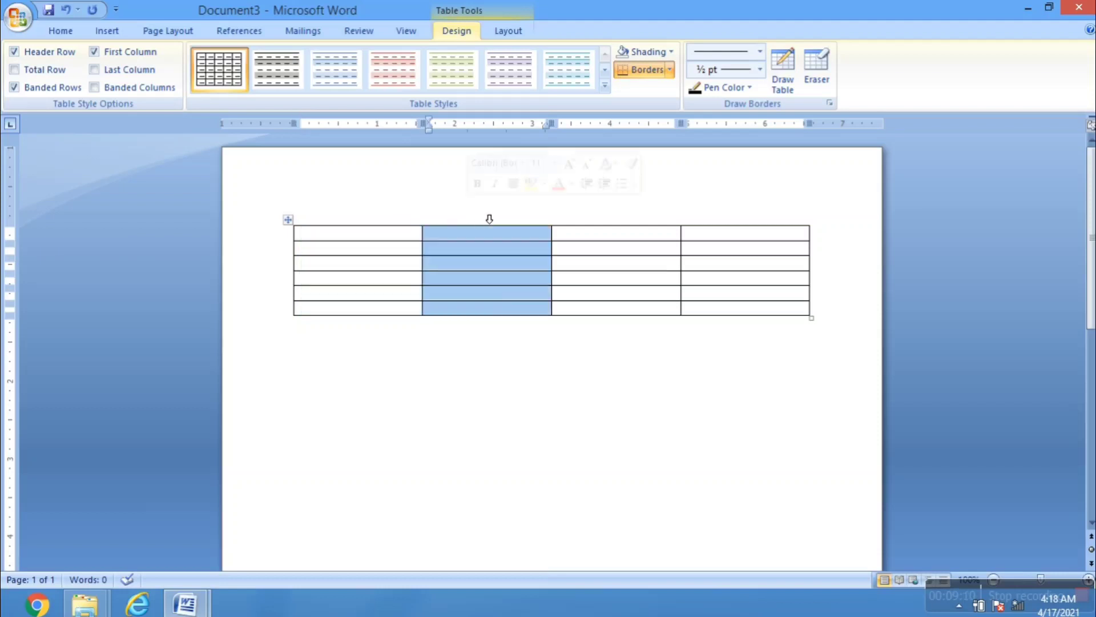
{"action": "left_click", "coordinate": [611, 222]}
{"action": "left_click", "coordinate": [739, 223]}
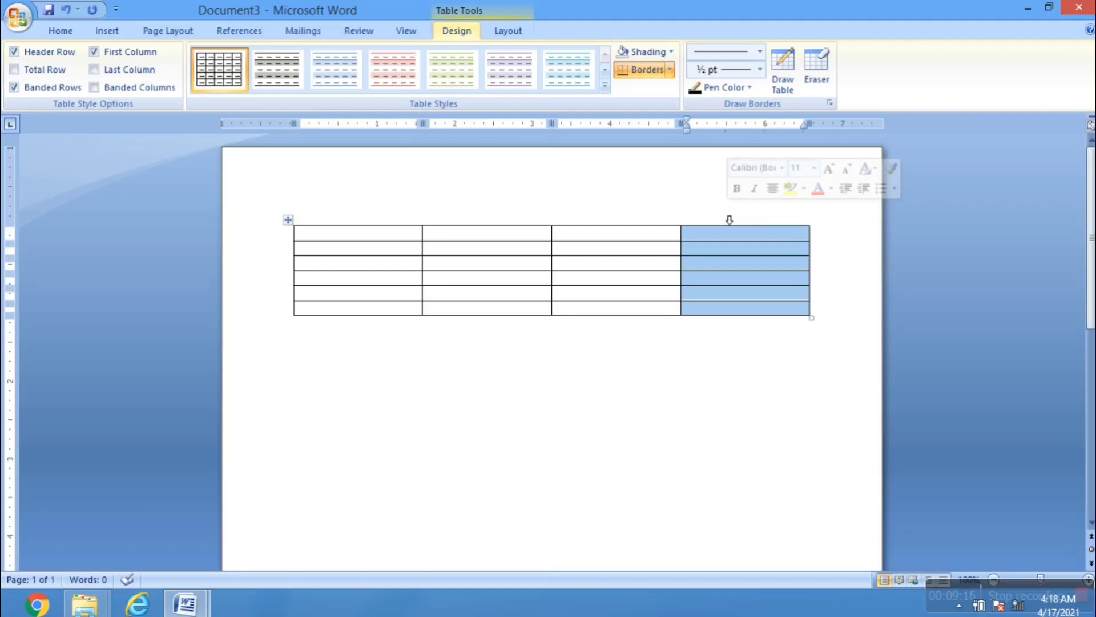
Step: Select each of the table's six rows in turn from first to last, and clear the selection below the table
{"action": "left_click", "coordinate": [304, 236]}
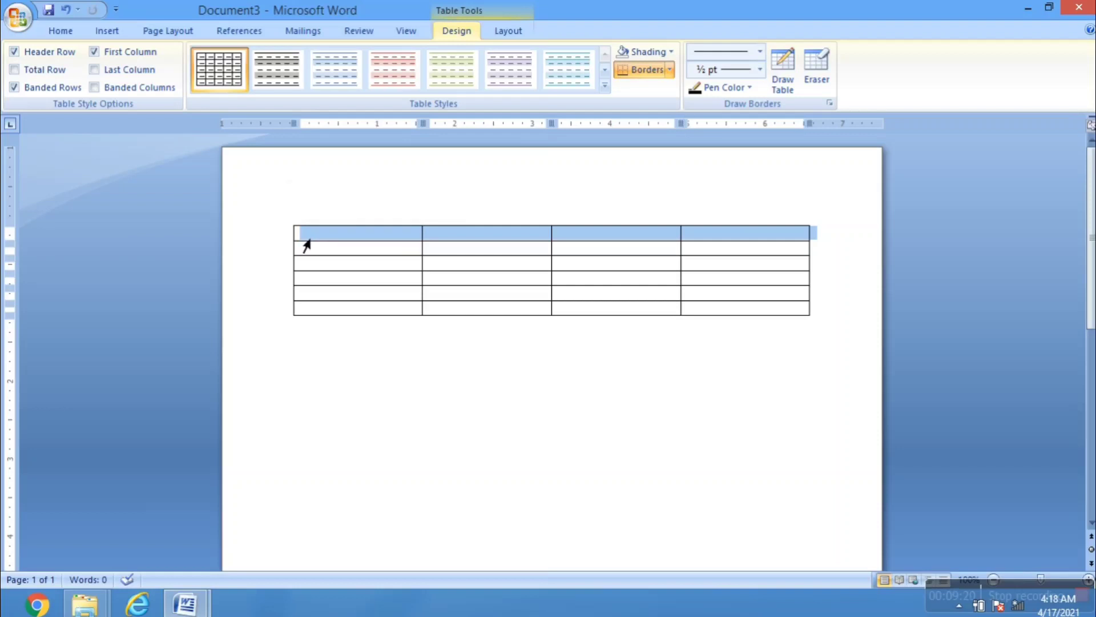
{"action": "left_click", "coordinate": [303, 250]}
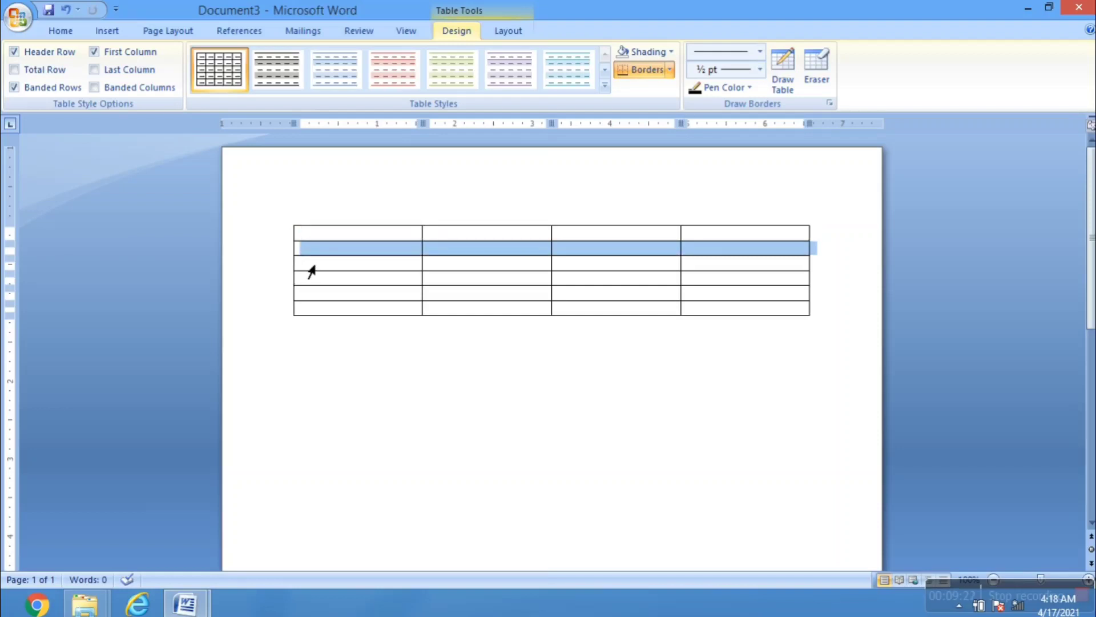
{"action": "left_click", "coordinate": [313, 264]}
{"action": "left_click", "coordinate": [307, 279]}
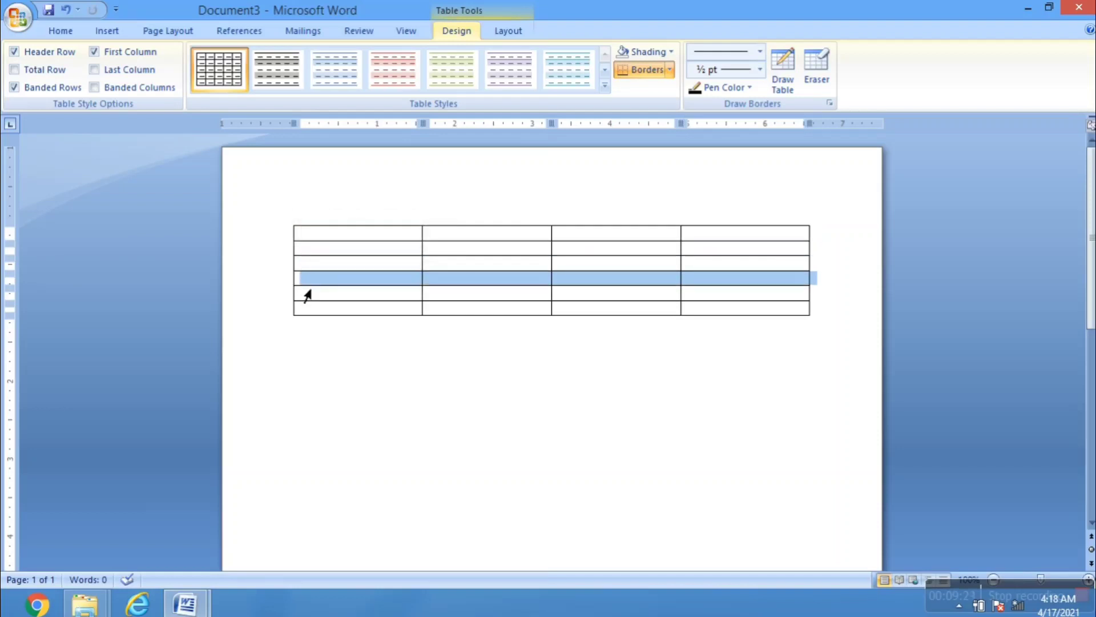
{"action": "left_click", "coordinate": [307, 292]}
{"action": "left_click", "coordinate": [303, 308]}
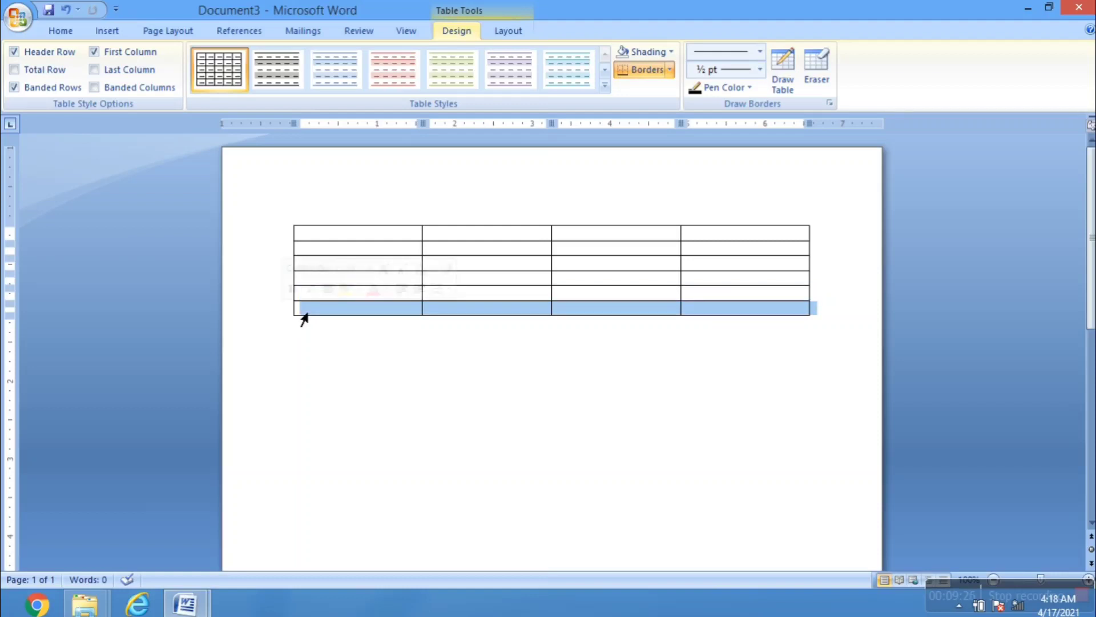
{"action": "left_click", "coordinate": [508, 358]}
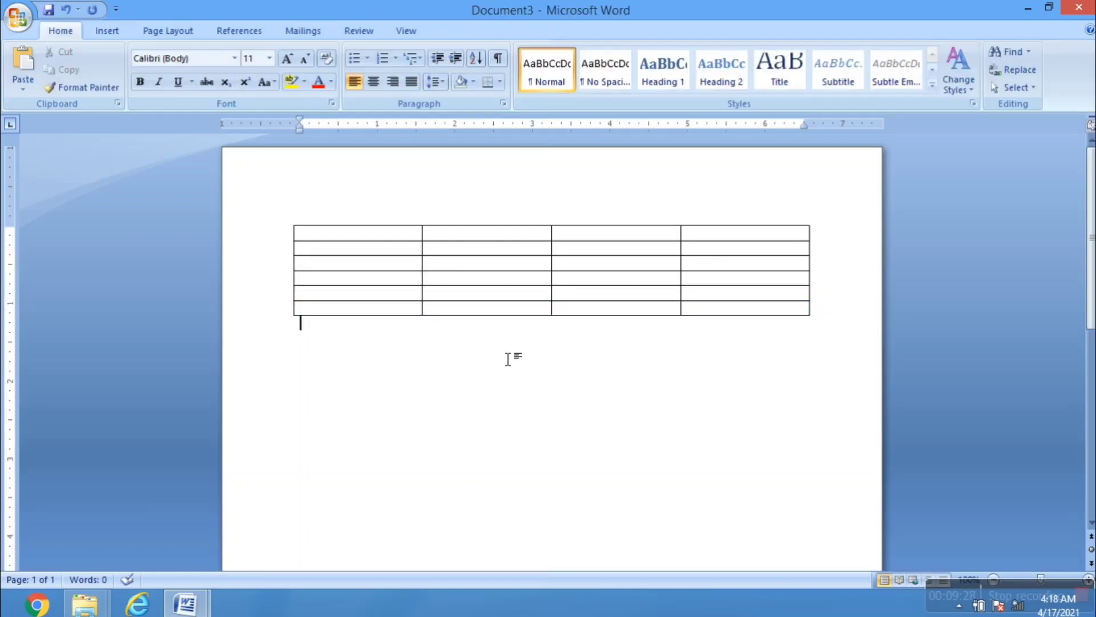
Step: Place the cursor in each cell of the first column in turn, from the first row down to the sixth
{"action": "left_click", "coordinate": [409, 237]}
{"action": "left_click", "coordinate": [409, 248]}
{"action": "left_click", "coordinate": [408, 262]}
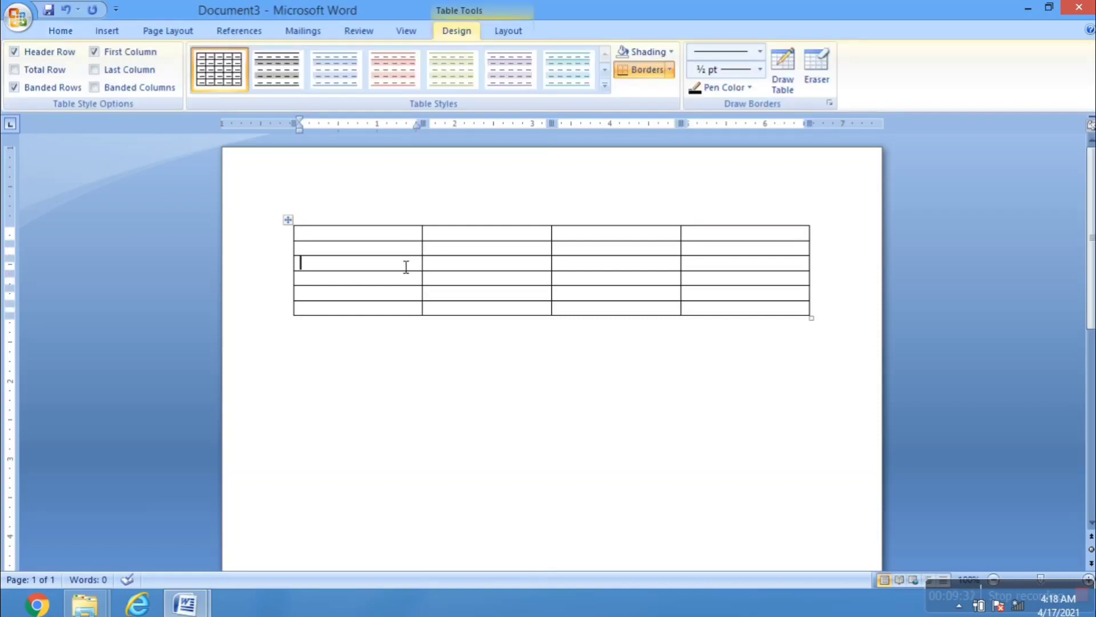
{"action": "left_click", "coordinate": [407, 278]}
{"action": "left_click", "coordinate": [404, 293]}
{"action": "left_click", "coordinate": [401, 311]}
Step: Fill the table's first row with the headings SR., Name, class and marks, magnifying the screen to 200% while entering them
{"action": "type", "text": "SR."}
{"action": "key", "text": "super+plus"}
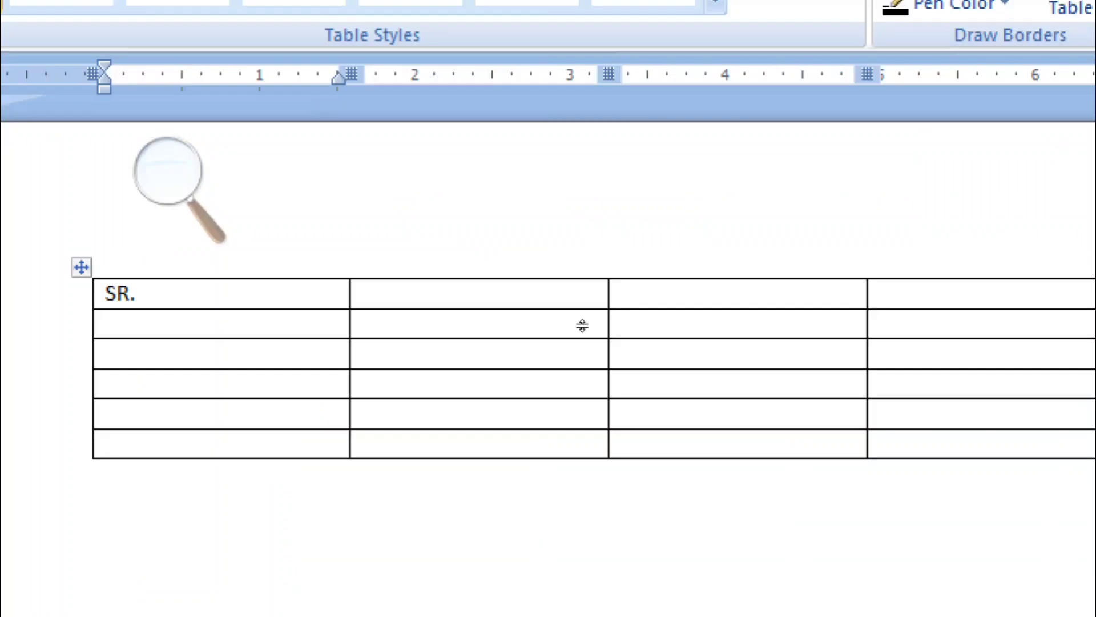
{"action": "key", "text": "Tab"}
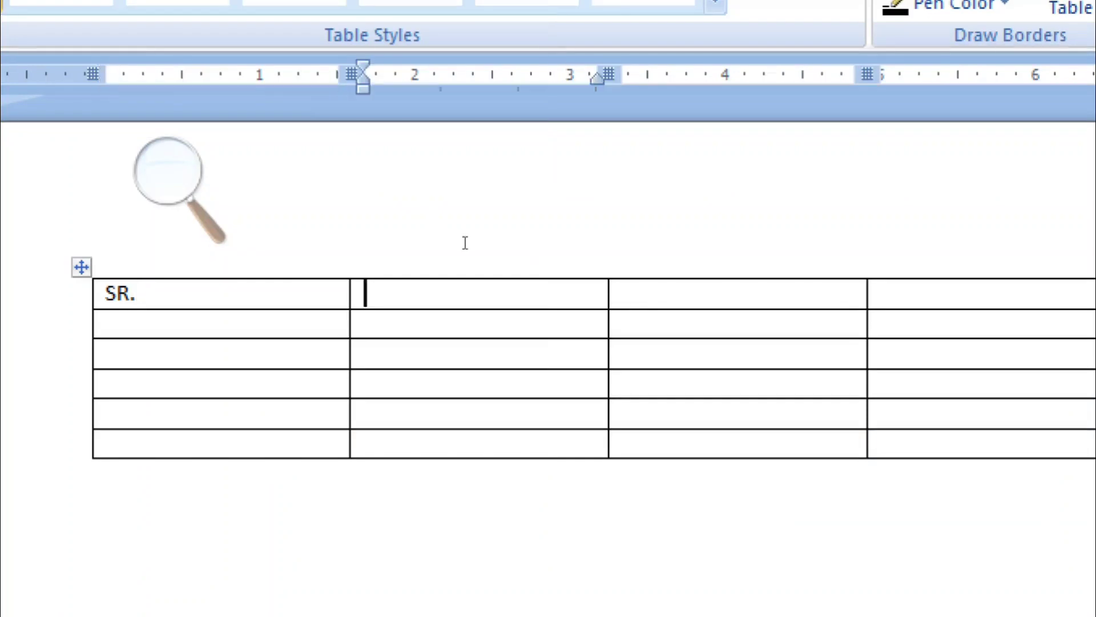
{"action": "type", "text": "N"}
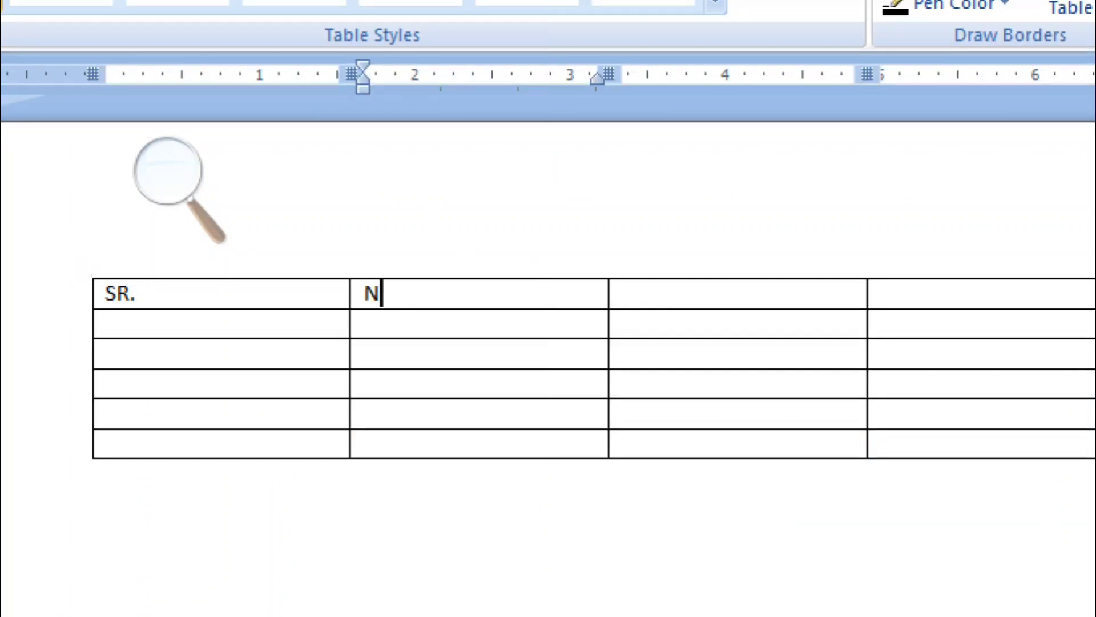
{"action": "type", "text": "ame"}
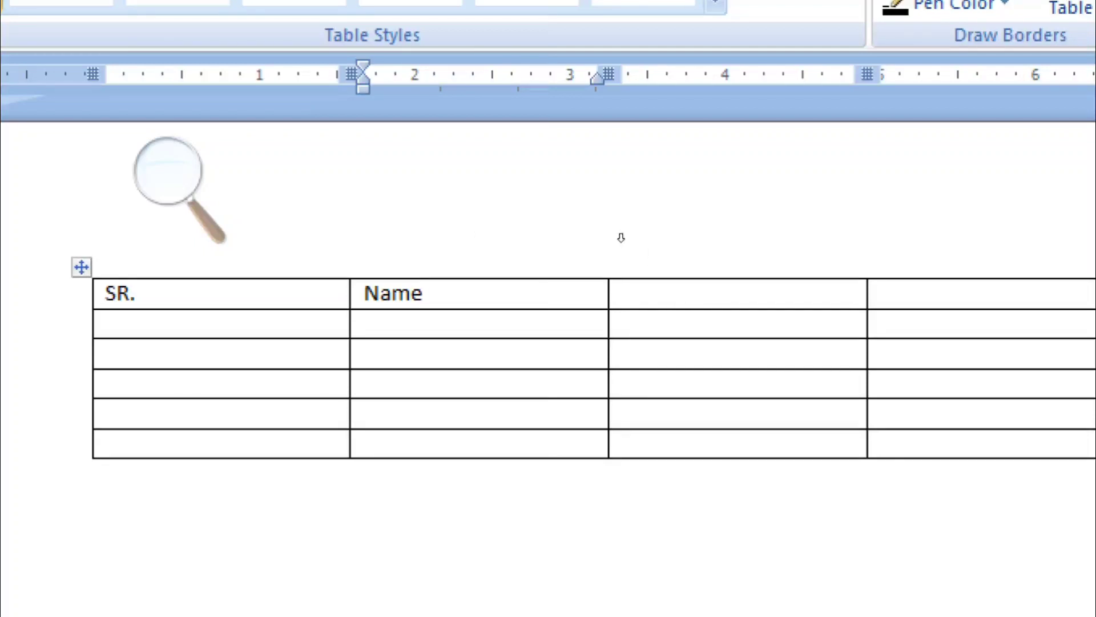
{"action": "key", "text": "Tab"}
{"action": "type", "text": "c"}
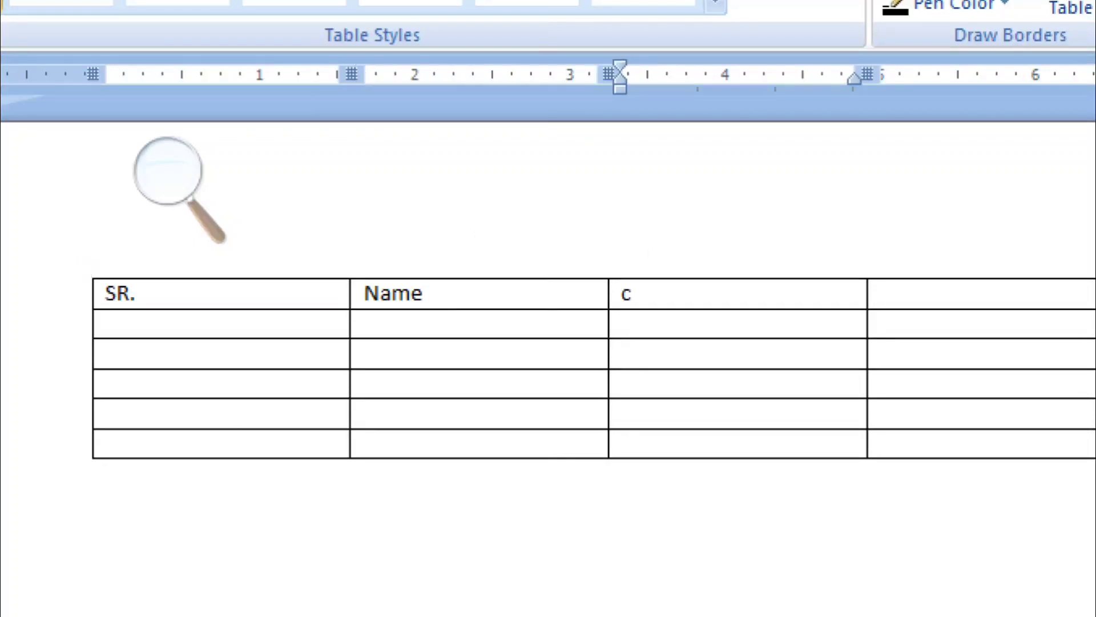
{"action": "type", "text": "lass"}
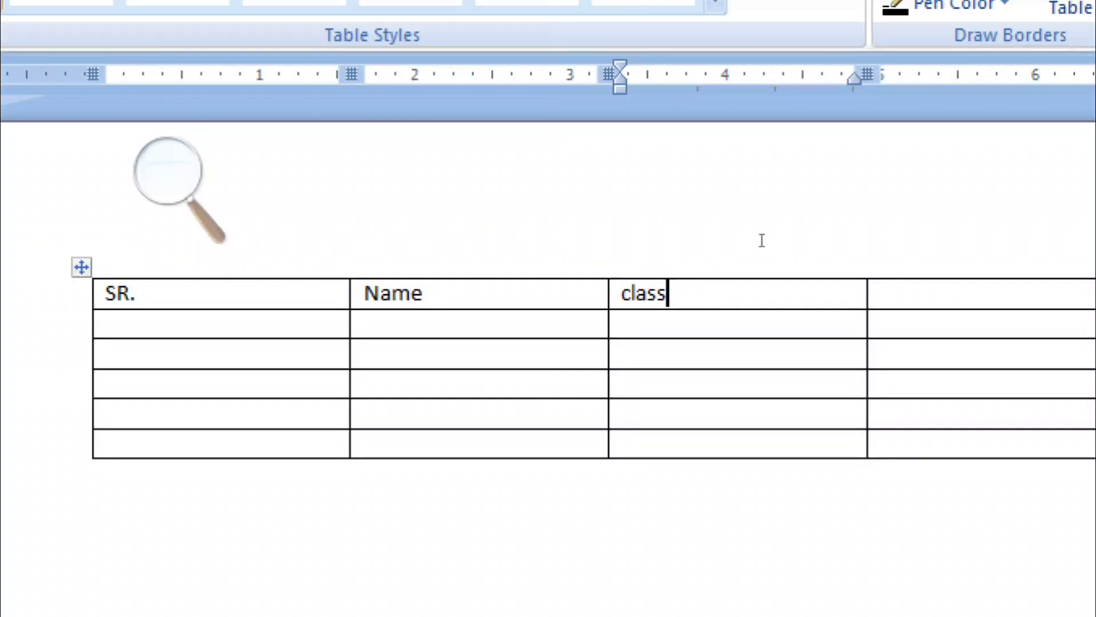
{"action": "key", "text": "Tab"}
{"action": "type", "text": "mark"}
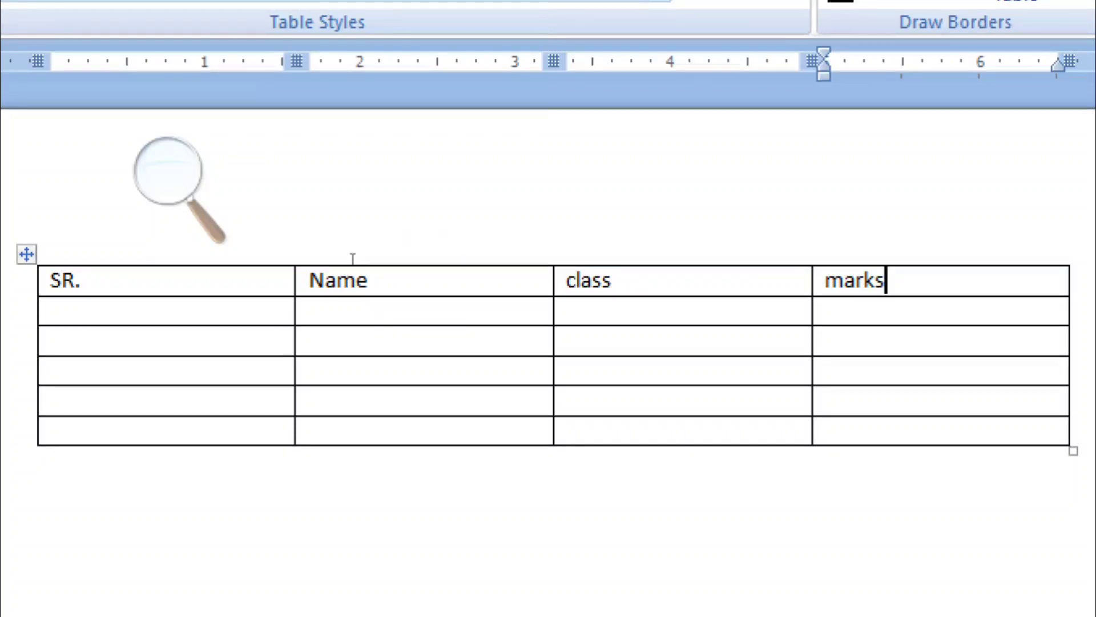
{"action": "key", "text": "Tab"}
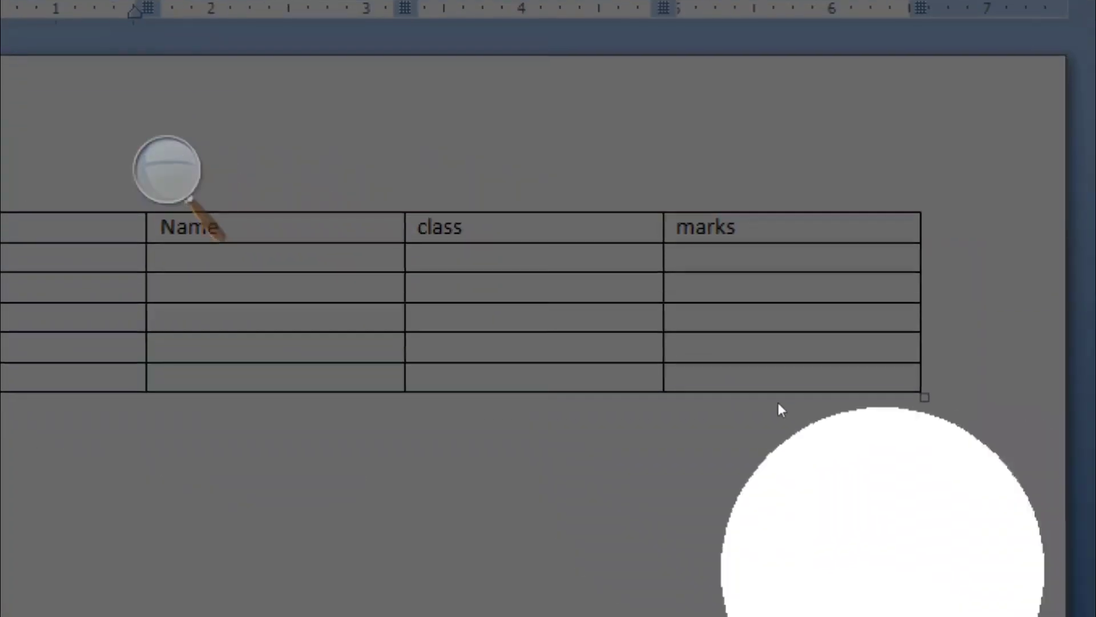
Step: Return the screen magnification to 100% and close Magnifier
{"action": "left_click", "coordinate": [164, 170]}
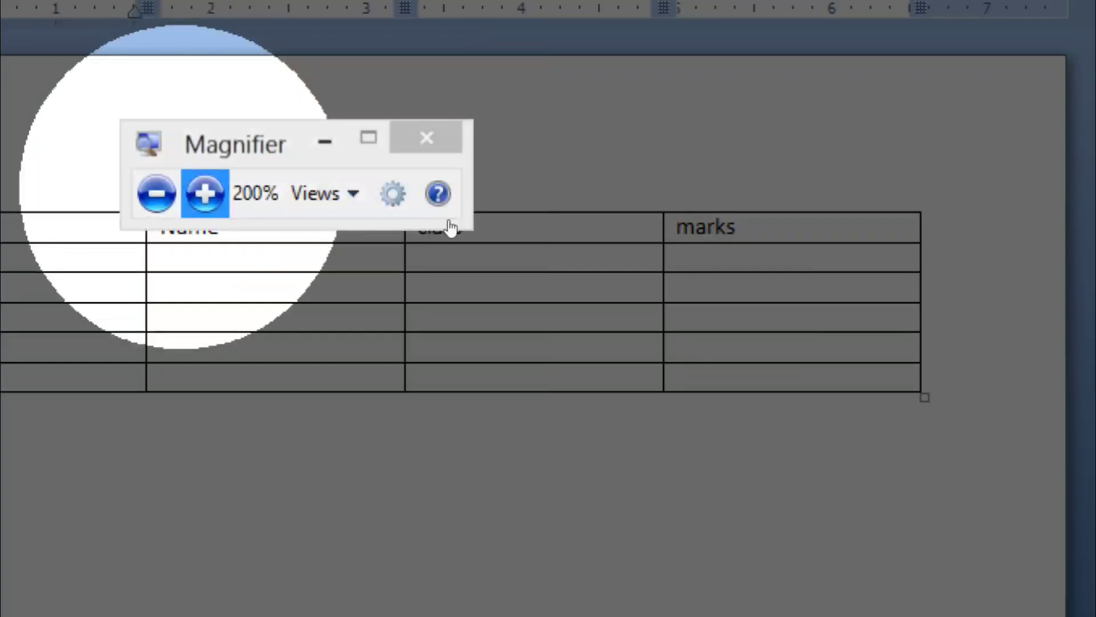
{"action": "left_click", "coordinate": [162, 192]}
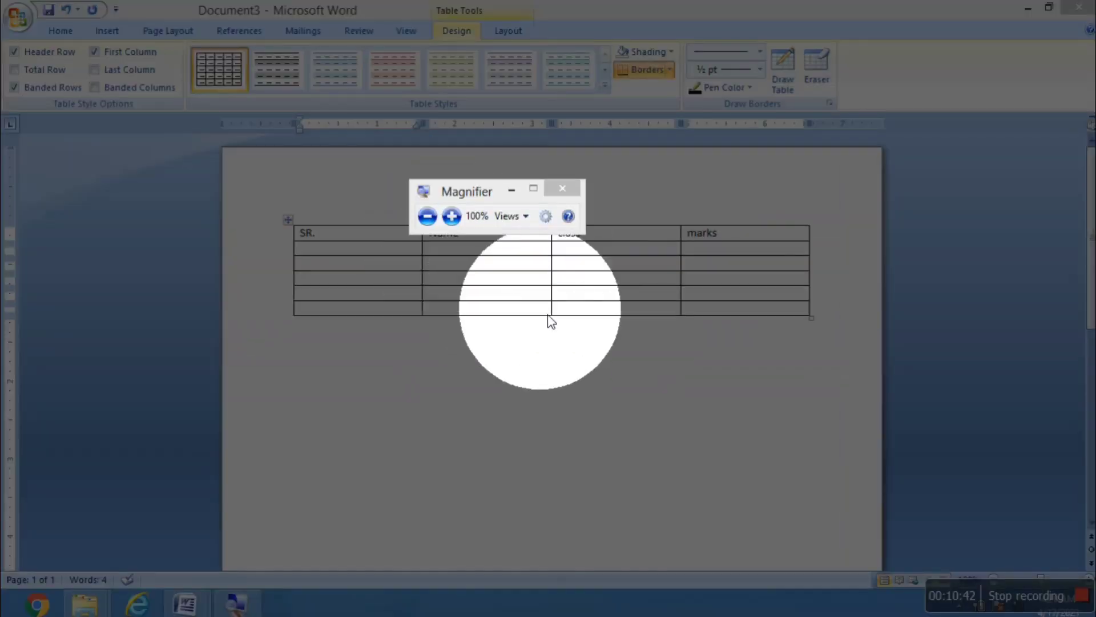
{"action": "left_click", "coordinate": [579, 189]}
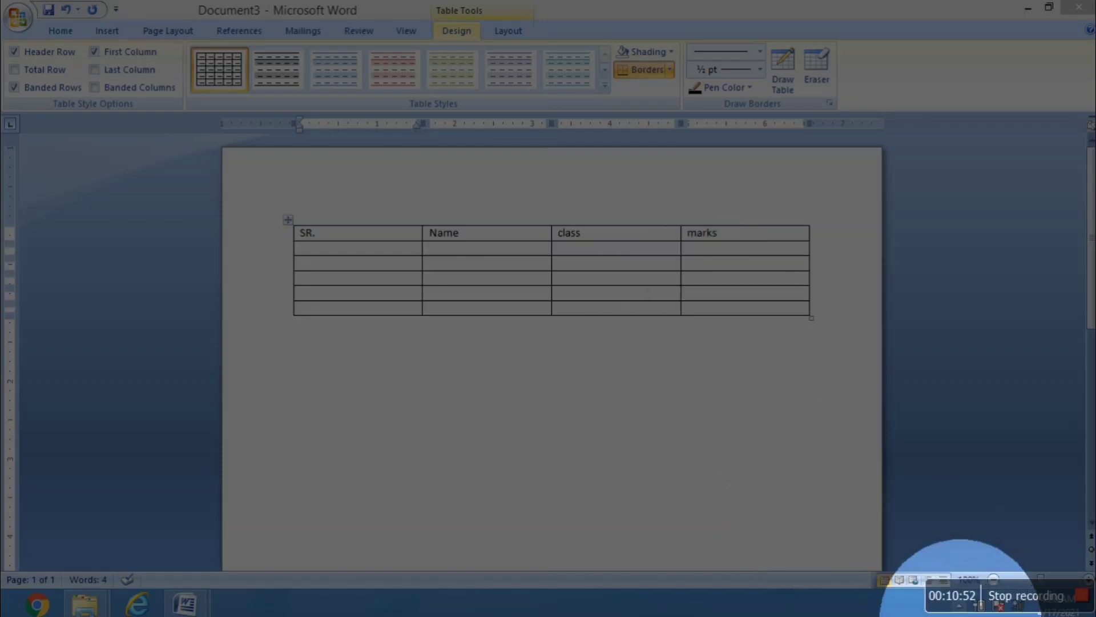
{"action": "left_click", "coordinate": [959, 605]}
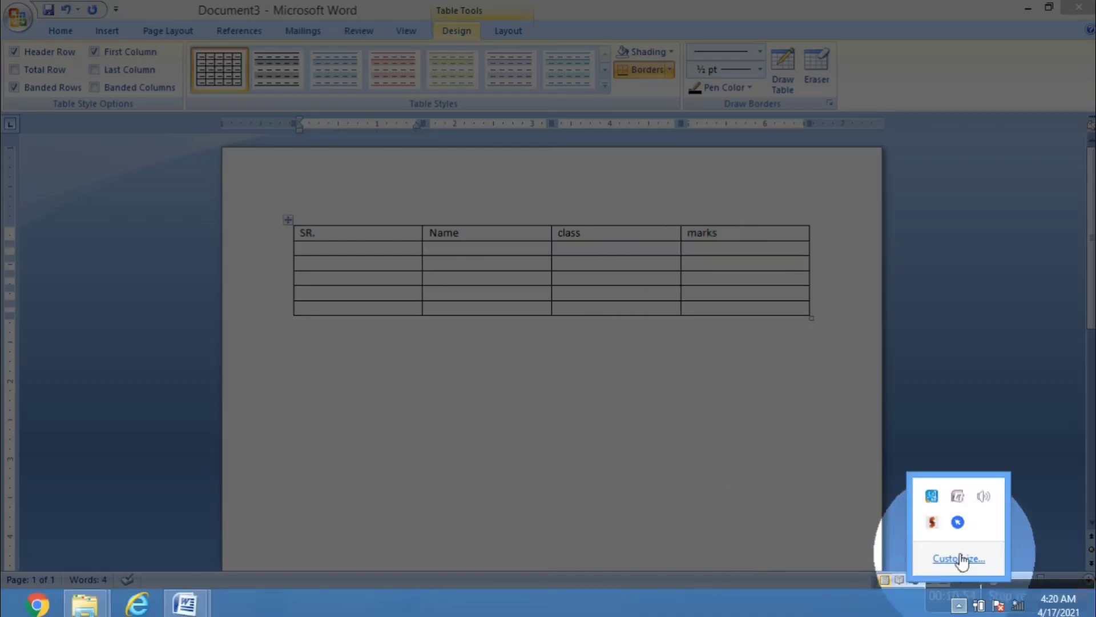
{"action": "left_click", "coordinate": [963, 529]}
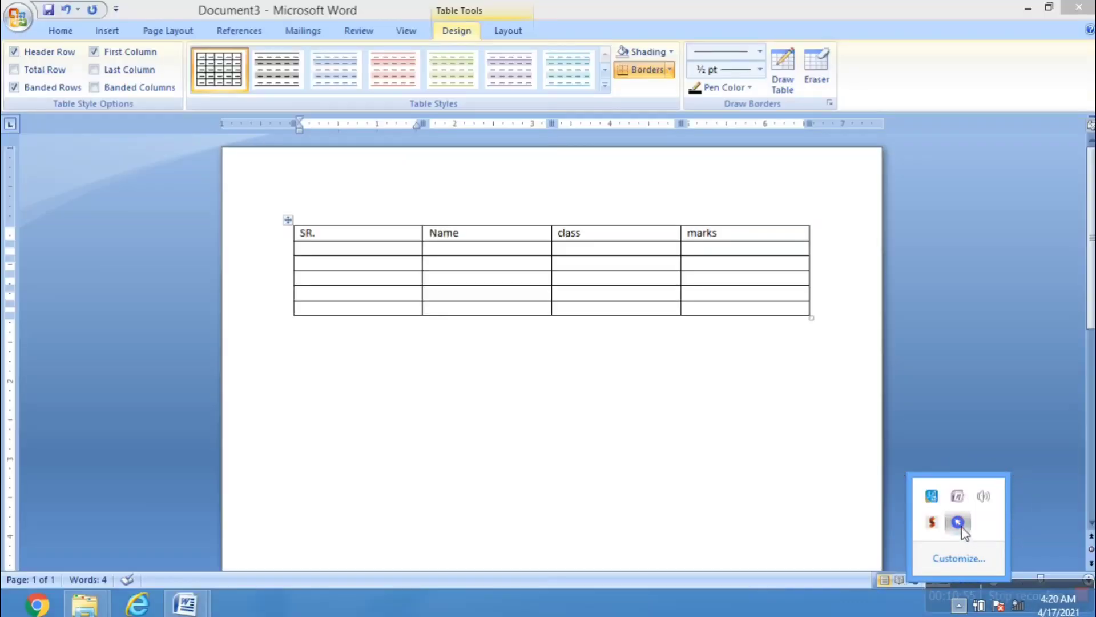
Step: Fill the row below the headings with serial number 1, the first student's name, class 9 and marks 20
{"action": "left_click", "coordinate": [352, 247]}
{"action": "type", "text": "1"}
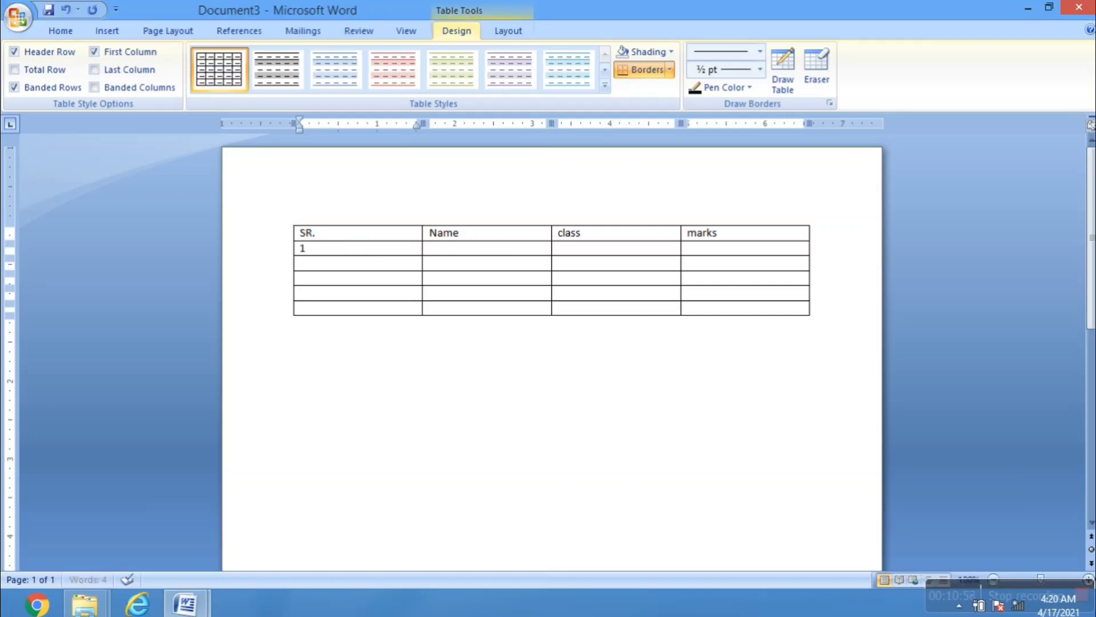
{"action": "left_click", "coordinate": [442, 258]}
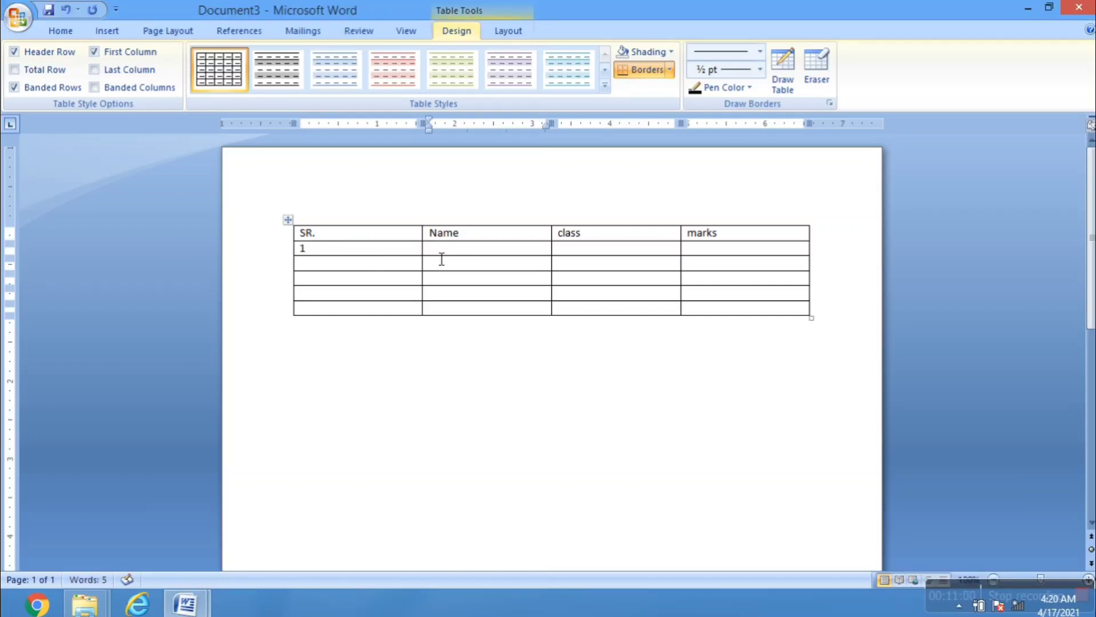
{"action": "type", "text": "Harshit"}
{"action": "left_click", "coordinate": [585, 253]}
{"action": "type", "text": "9"}
{"action": "left_click", "coordinate": [695, 254]}
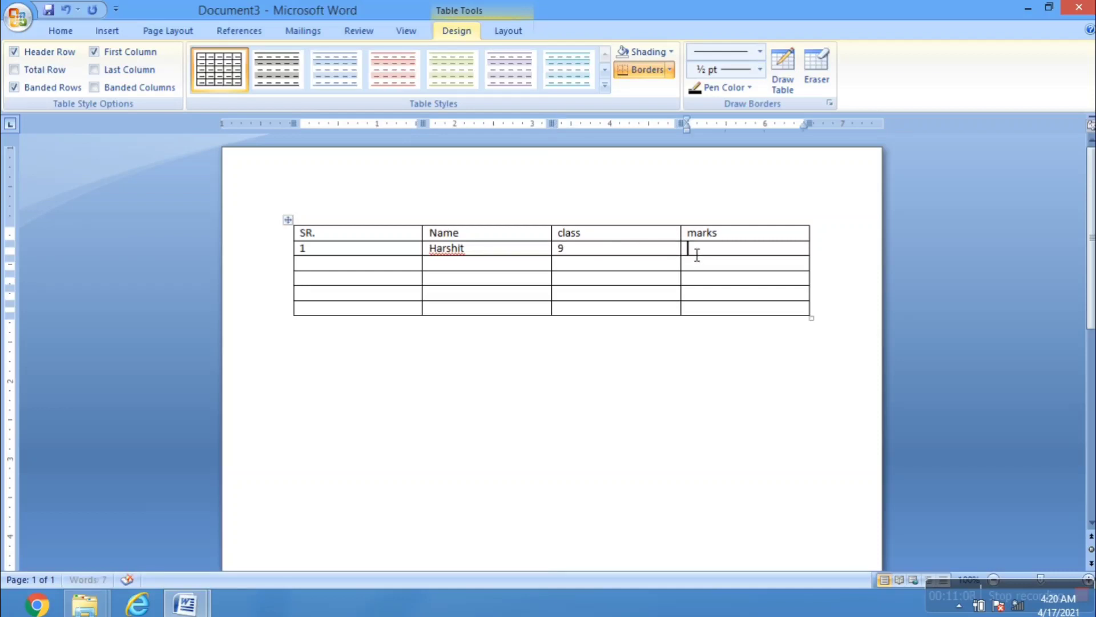
{"action": "type", "text": "20"}
Step: Fill the table's third row with serial number 2, the second student's name, class 6 and marks 12
{"action": "key", "text": "Tab"}
{"action": "type", "text": "2"}
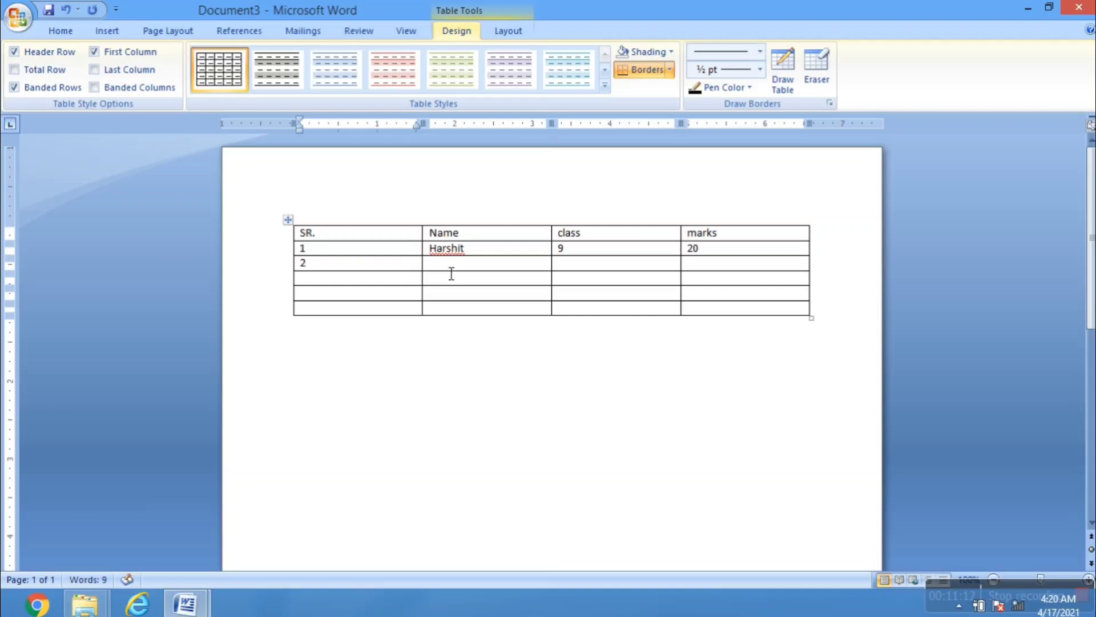
{"action": "key", "text": "Tab"}
{"action": "type", "text": "Vinod"}
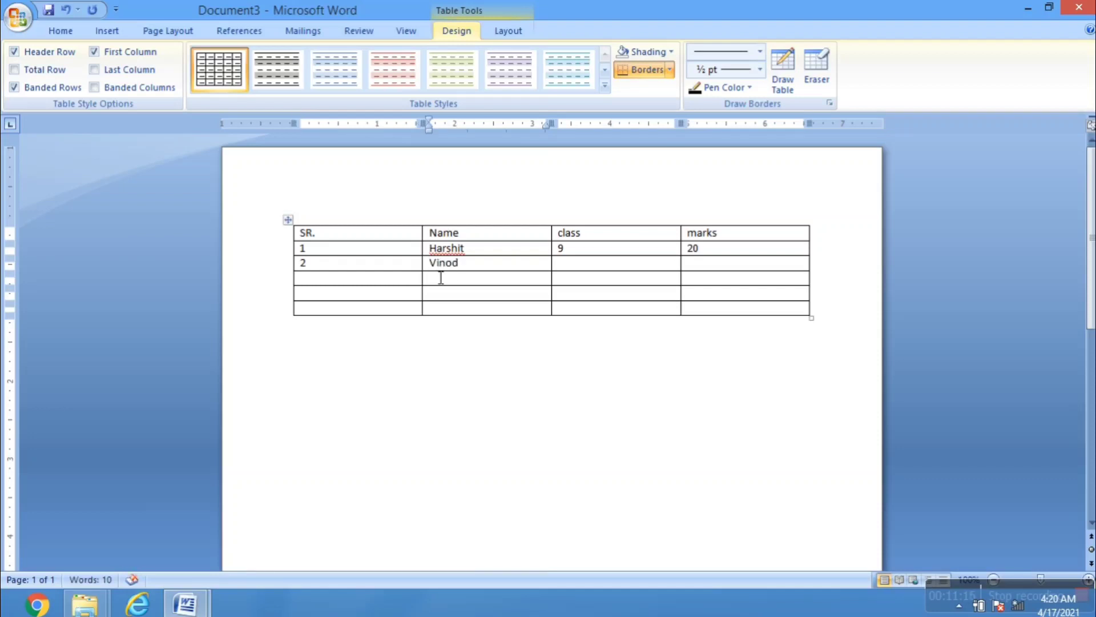
{"action": "key", "text": "Tab"}
{"action": "type", "text": "6"}
{"action": "left_click", "coordinate": [703, 269]}
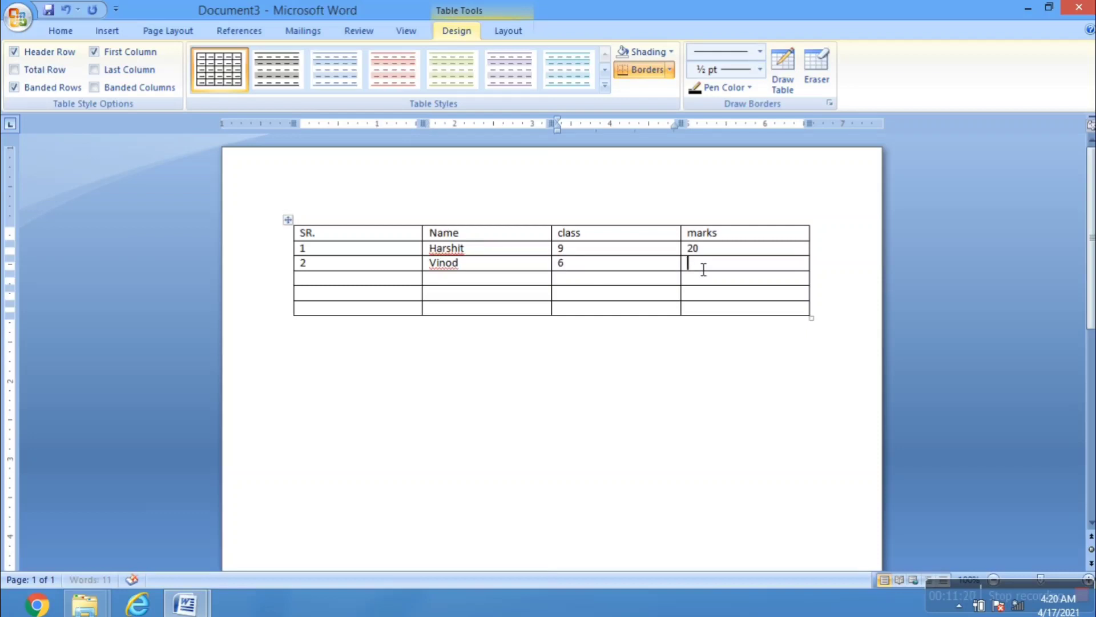
{"action": "type", "text": "12"}
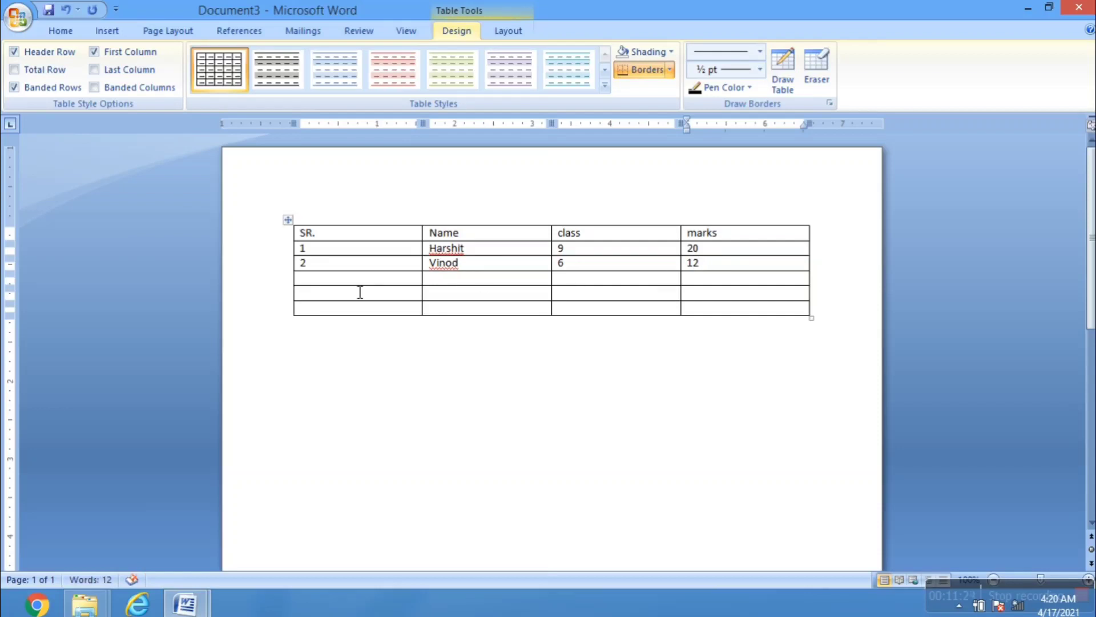
Step: Fill the table's fourth row with serial number 3, the third student's name, class 10 and marks 15
{"action": "key", "text": "Tab"}
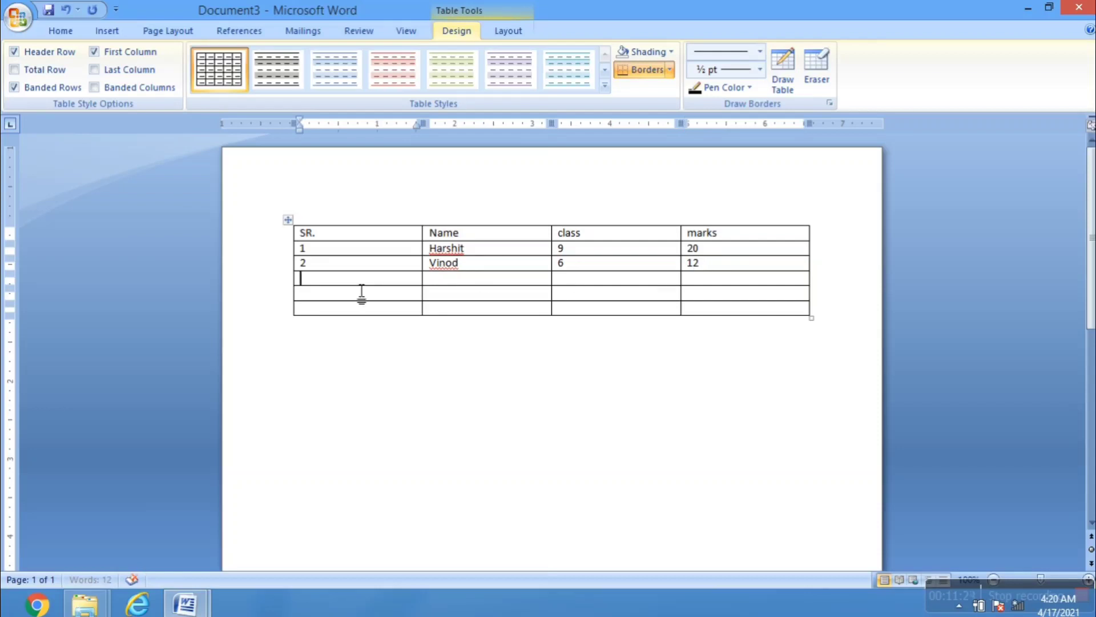
{"action": "type", "text": "3"}
{"action": "left_click", "coordinate": [445, 281]}
{"action": "type", "text": "Kashish"}
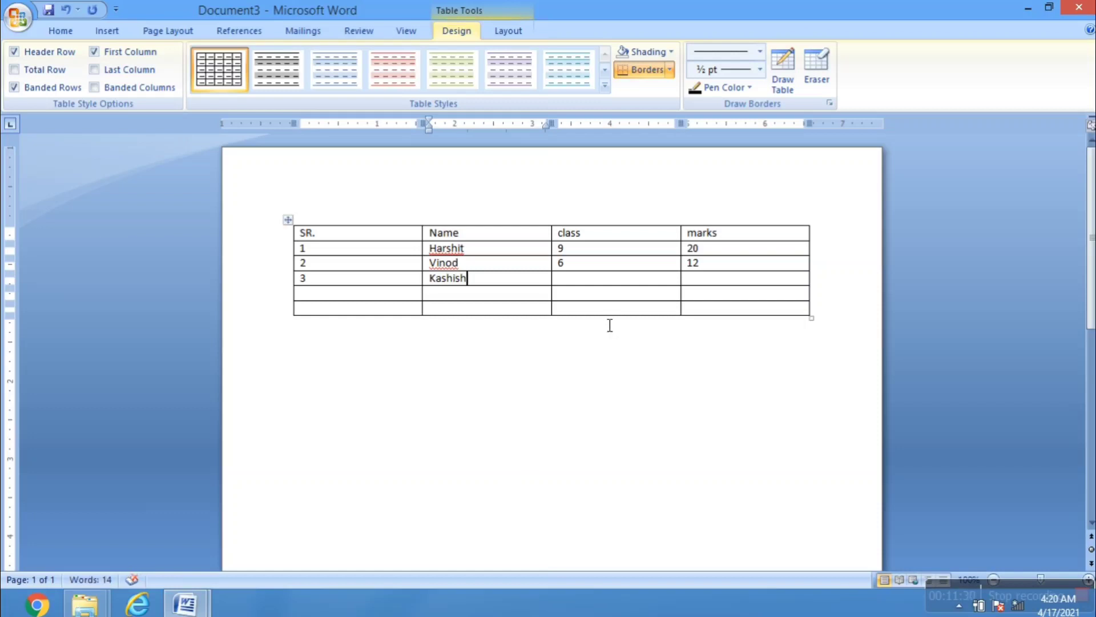
{"action": "left_click", "coordinate": [609, 290]}
{"action": "type", "text": "10"}
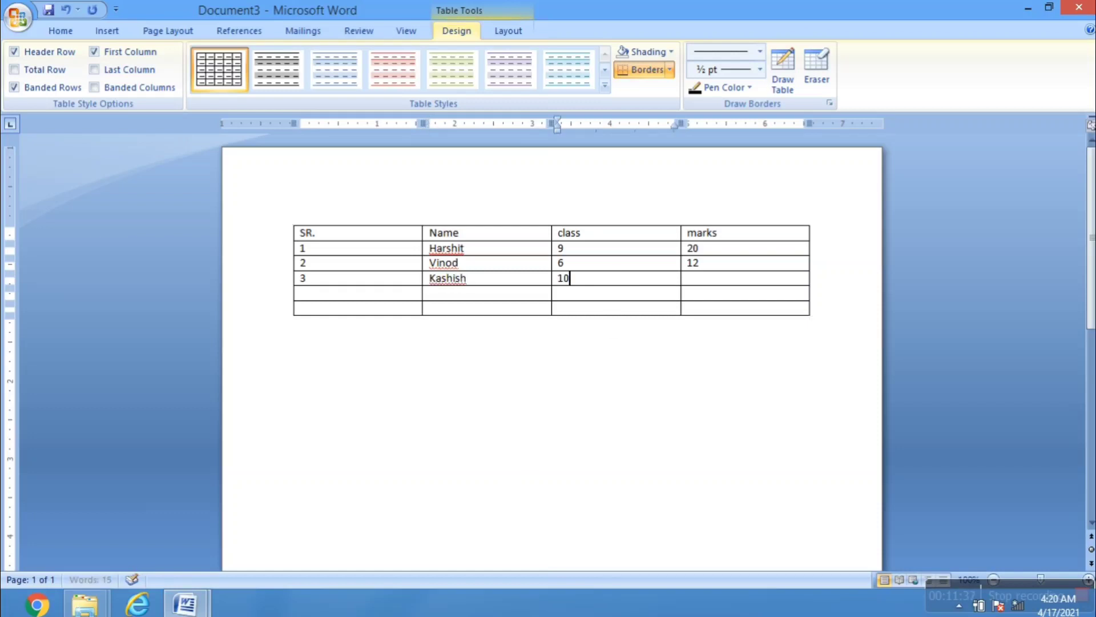
{"action": "key", "text": "Tab"}
{"action": "type", "text": "15"}
Step: Fill the table's fifth row with serial number 4, the fourth student's name, class 12 and marks 18
{"action": "key", "text": "Tab"}
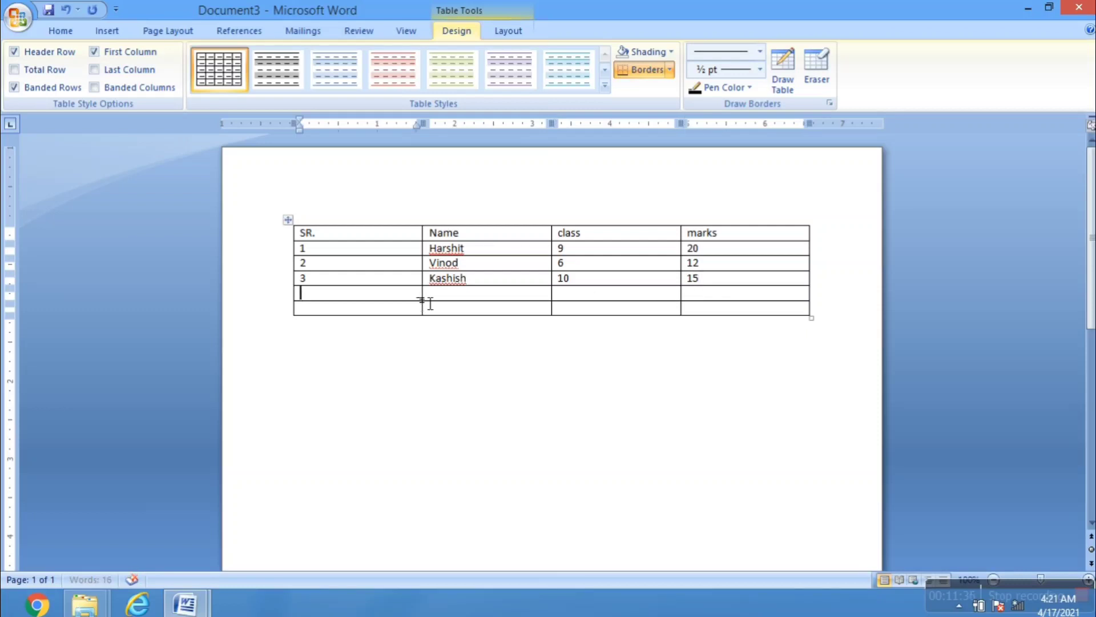
{"action": "type", "text": "4"}
{"action": "key", "text": "Tab"}
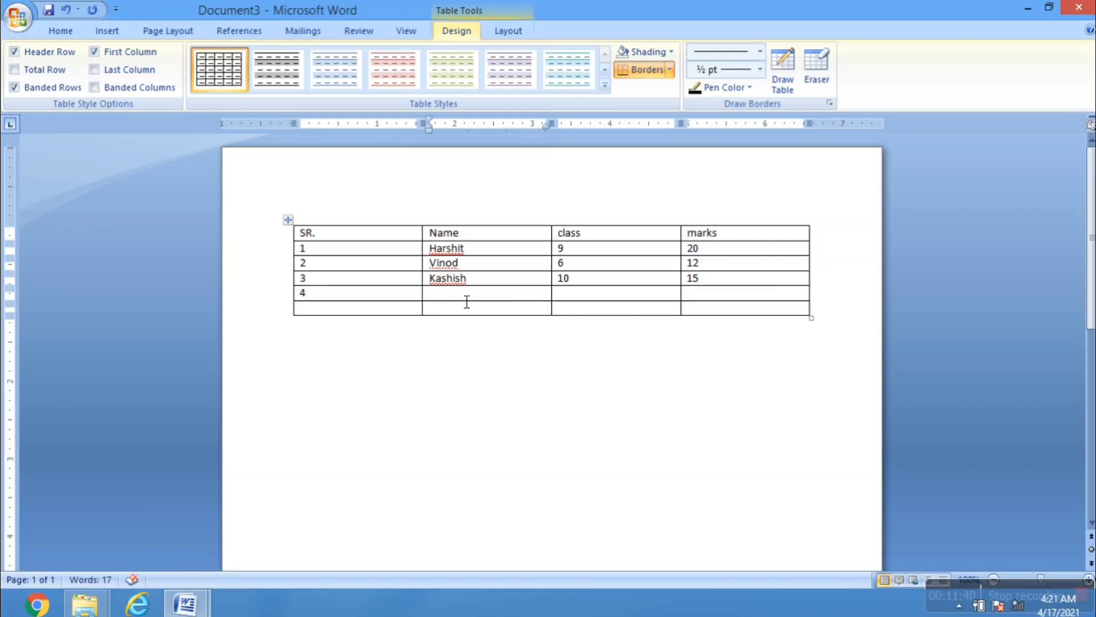
{"action": "type", "text": "Mohan"}
{"action": "left_click", "coordinate": [581, 297]}
{"action": "type", "text": "12"}
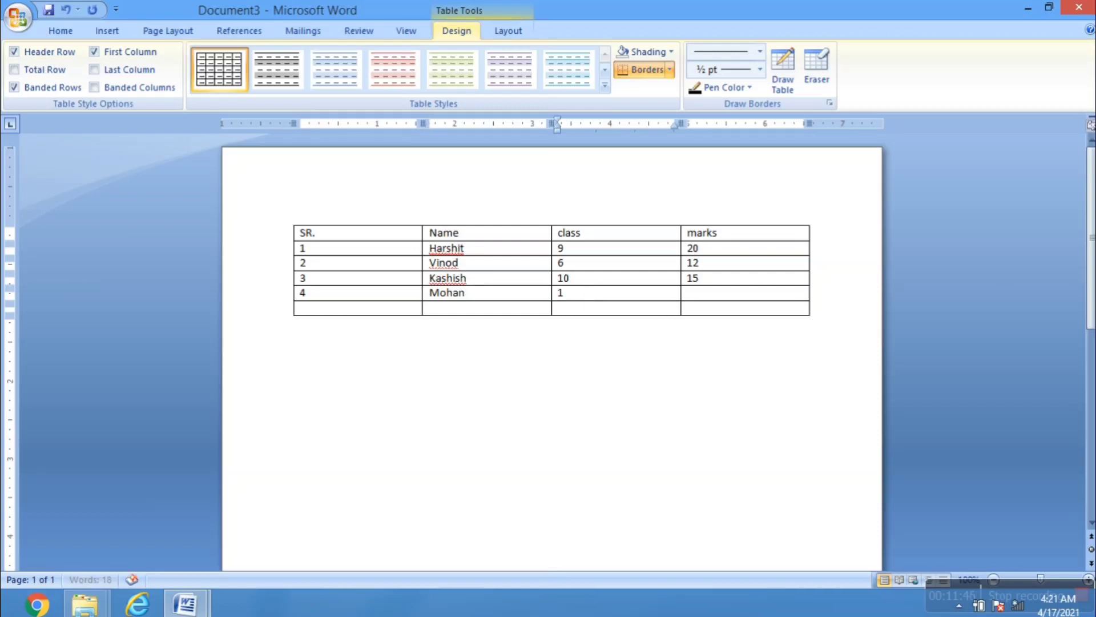
{"action": "left_click", "coordinate": [697, 297]}
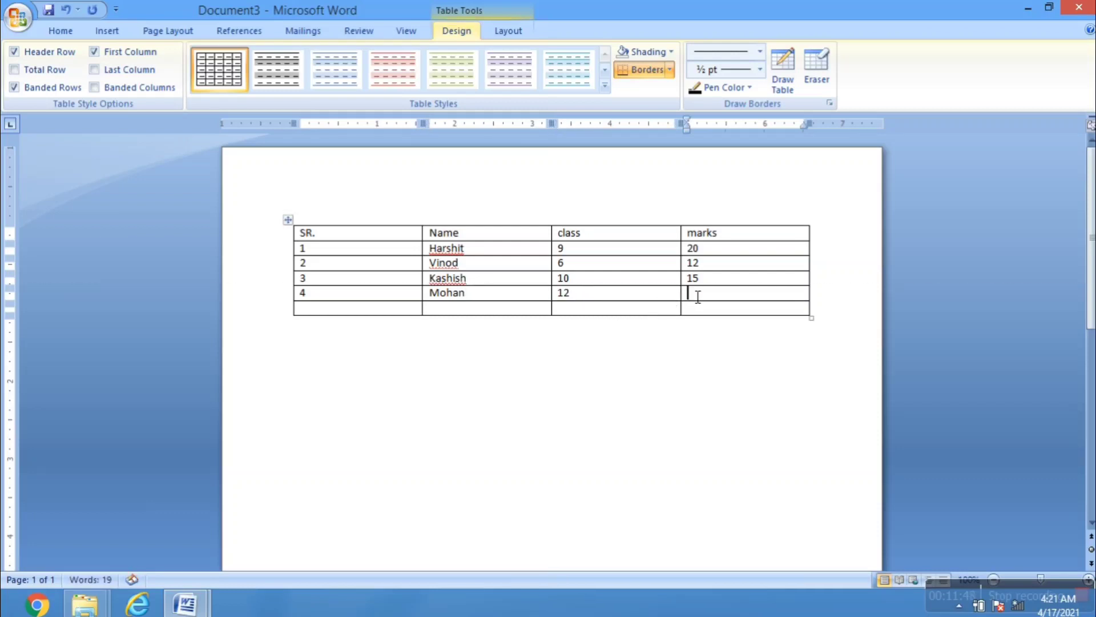
{"action": "type", "text": "18"}
Step: Fill the table's last row with serial number 5, the fifth student's name, class 8 and marks 20
{"action": "left_click", "coordinate": [382, 309]}
{"action": "type", "text": "5"}
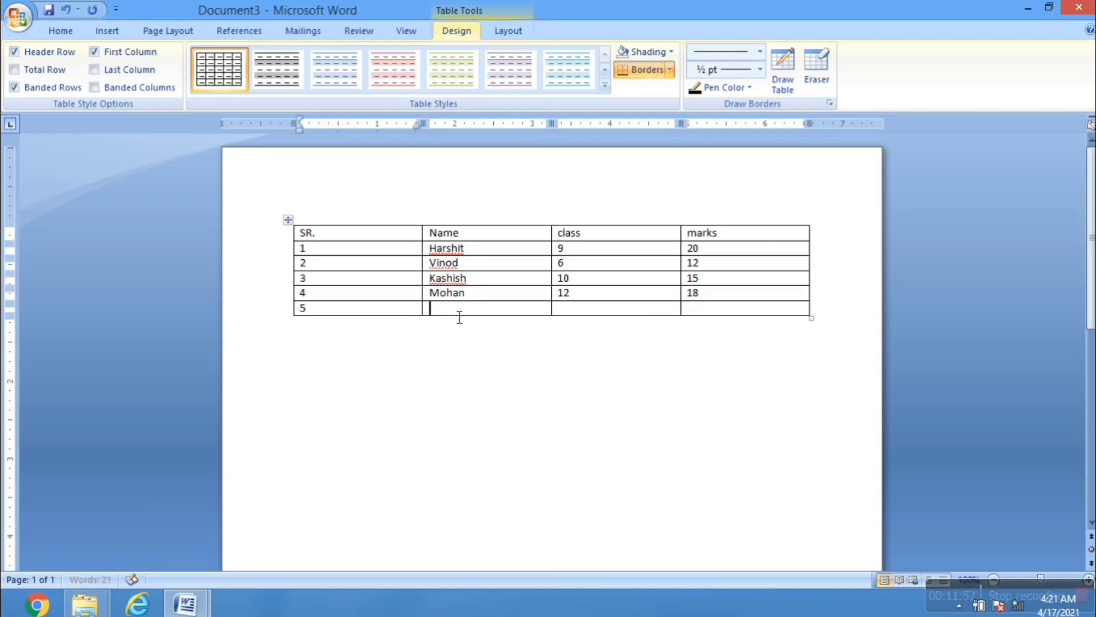
{"action": "left_click", "coordinate": [456, 312]}
{"action": "type", "text": "Raju"}
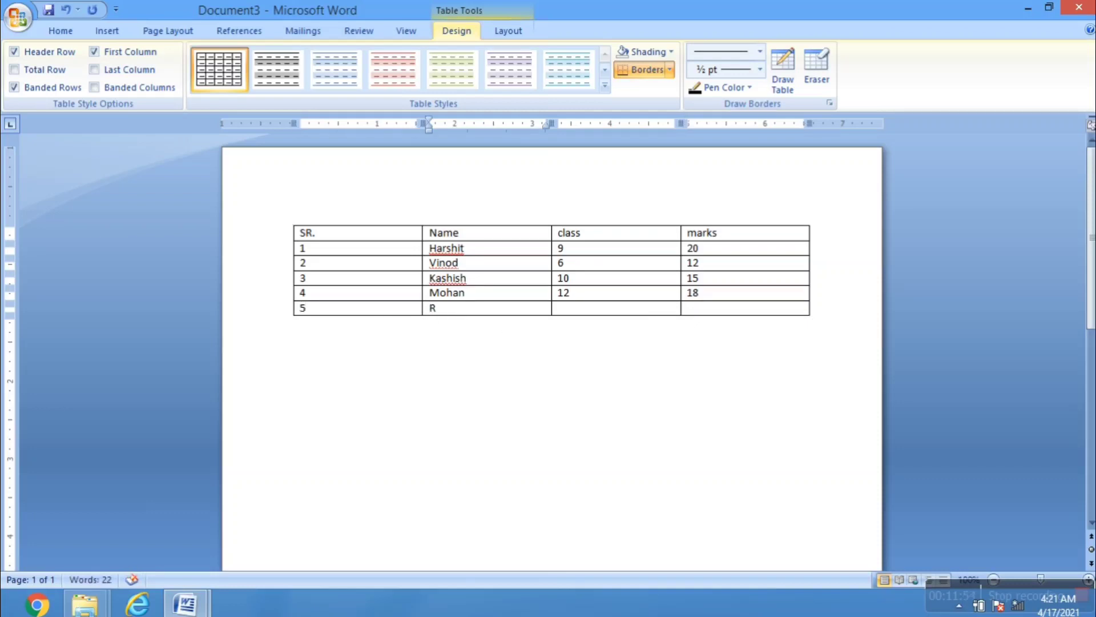
{"action": "left_click", "coordinate": [577, 318]}
{"action": "type", "text": "8"}
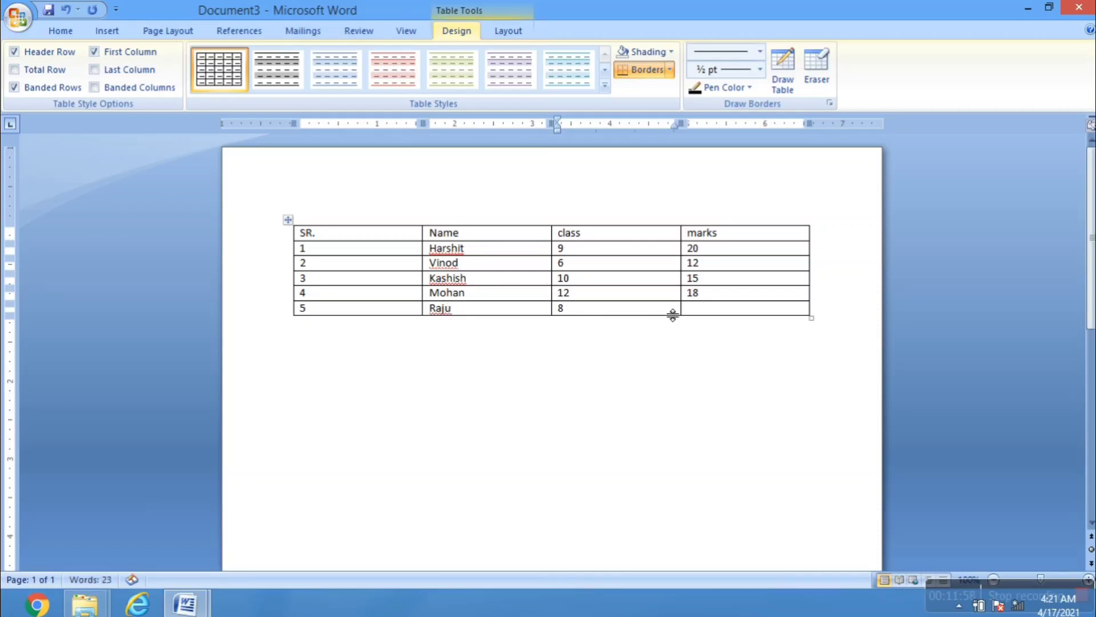
{"action": "left_click", "coordinate": [723, 315]}
{"action": "type", "text": "20"}
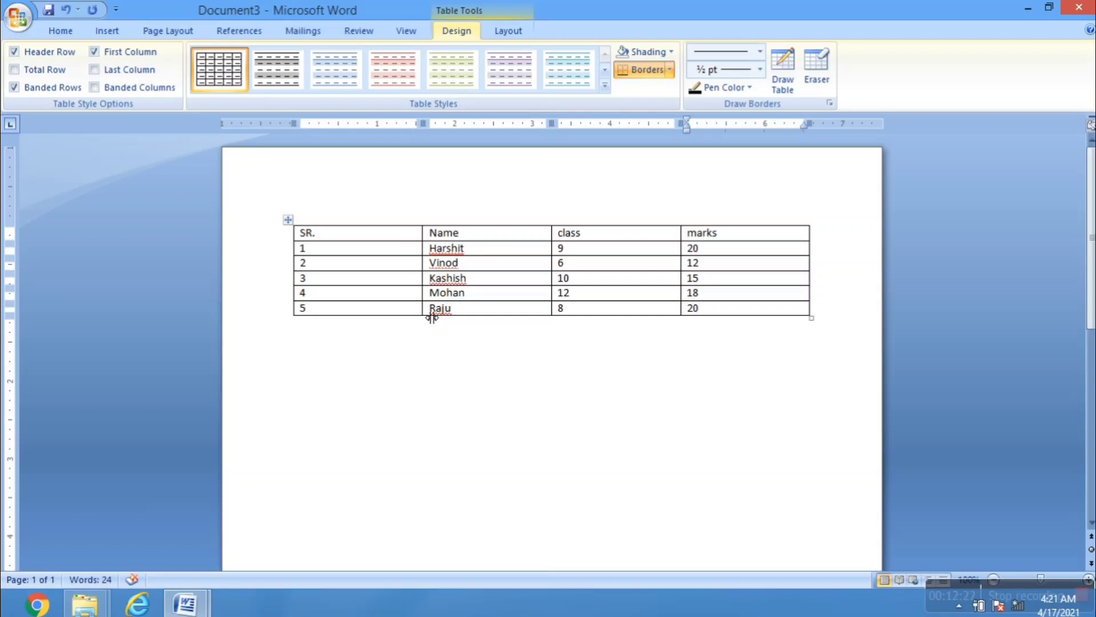
{"action": "left_click", "coordinate": [496, 238]}
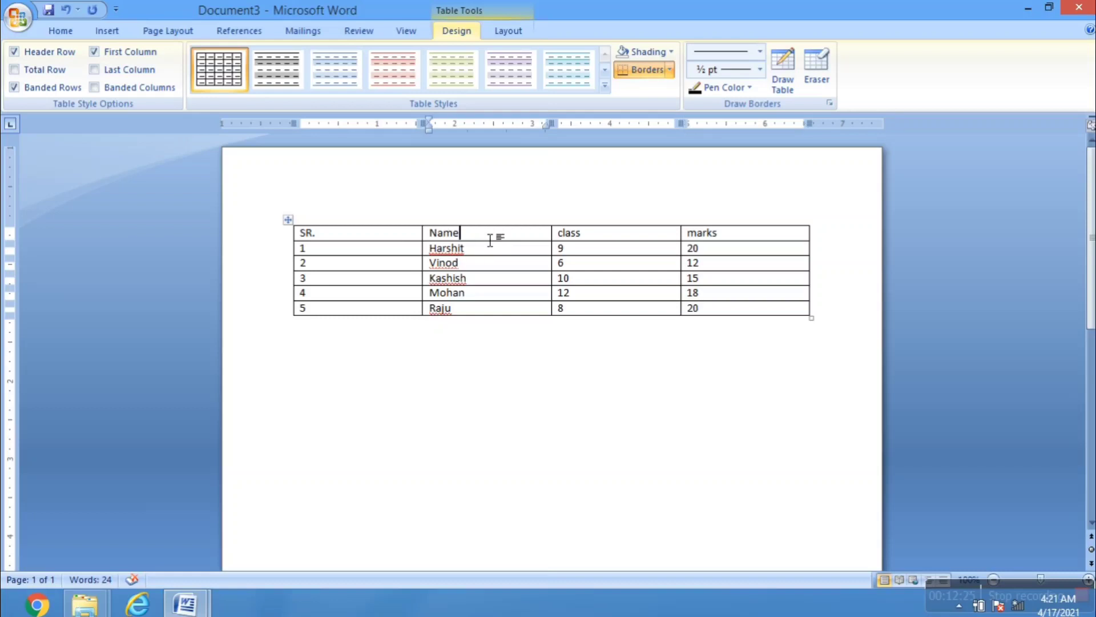
{"action": "left_click", "coordinate": [592, 242]}
{"action": "left_click", "coordinate": [468, 239]}
{"action": "left_click", "coordinate": [590, 238]}
{"action": "left_click", "coordinate": [553, 242]}
{"action": "left_click_drag", "start_coordinate": [587, 238], "coordinate": [576, 240]}
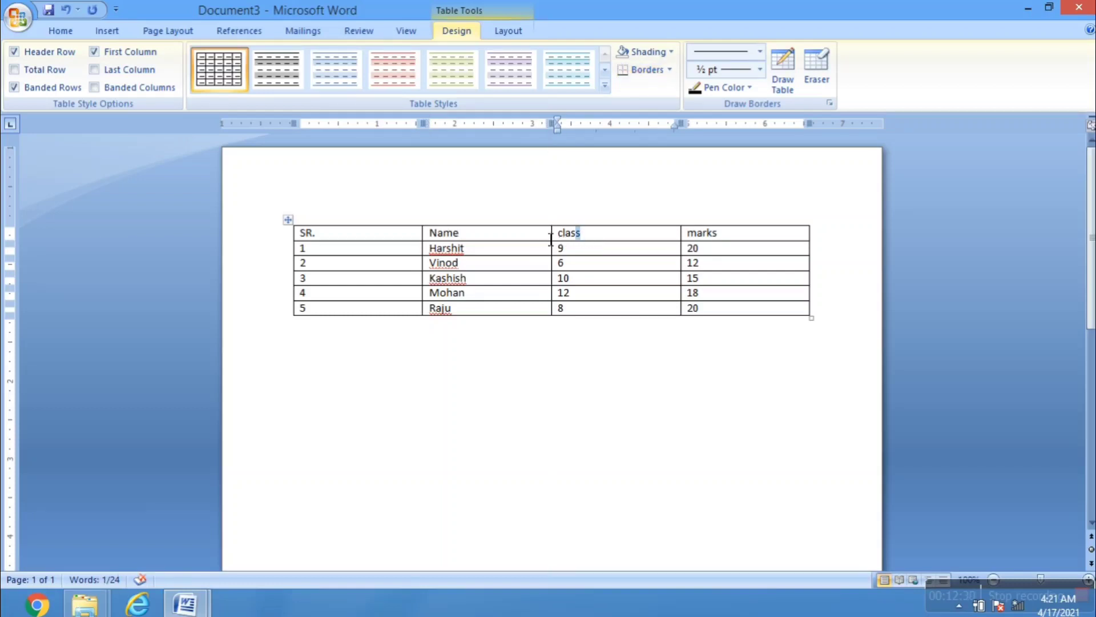
{"action": "left_click", "coordinate": [550, 238]}
{"action": "left_click", "coordinate": [601, 242]}
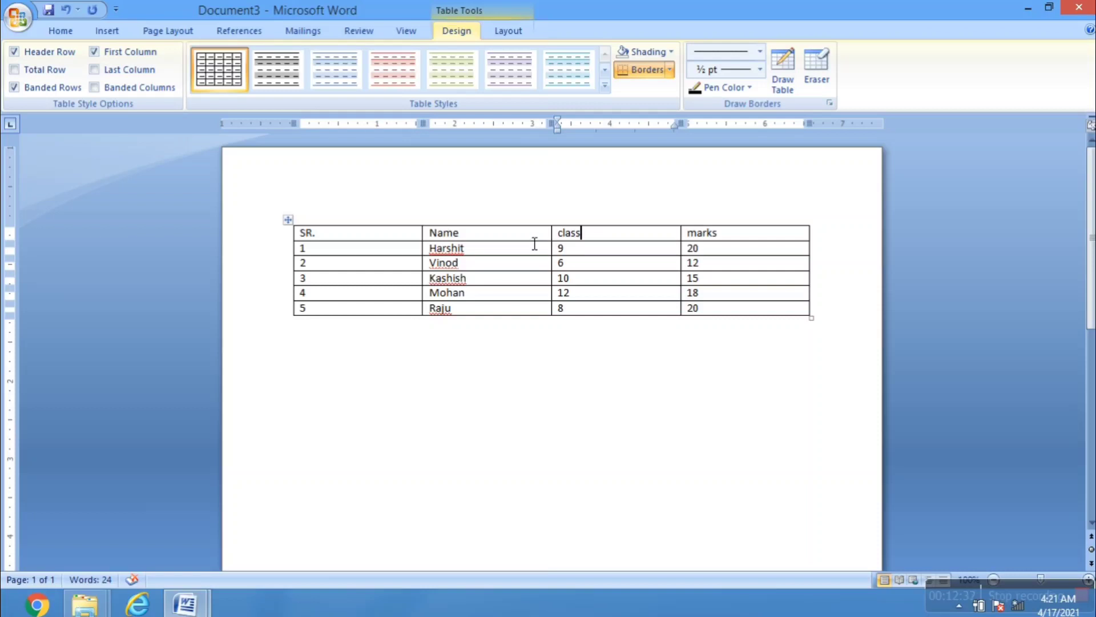
Step: Insert a column between the Name and class columns and give it the heading "Fathers name"
{"action": "left_click", "coordinate": [476, 238]}
{"action": "right_click", "coordinate": [479, 234]}
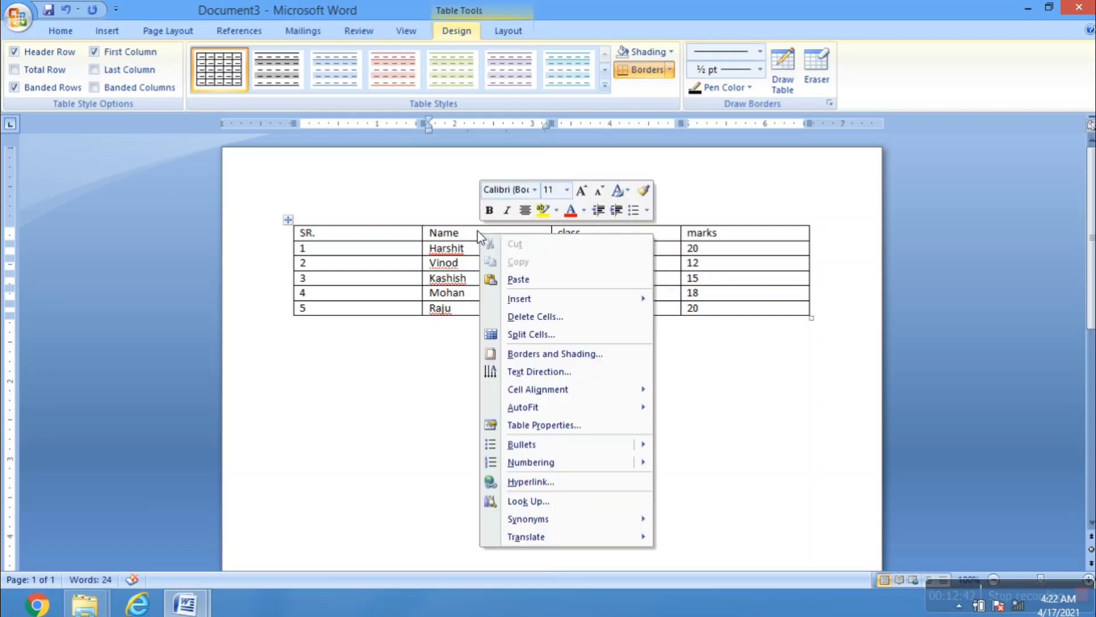
{"action": "mouse_move", "coordinate": [524, 301]}
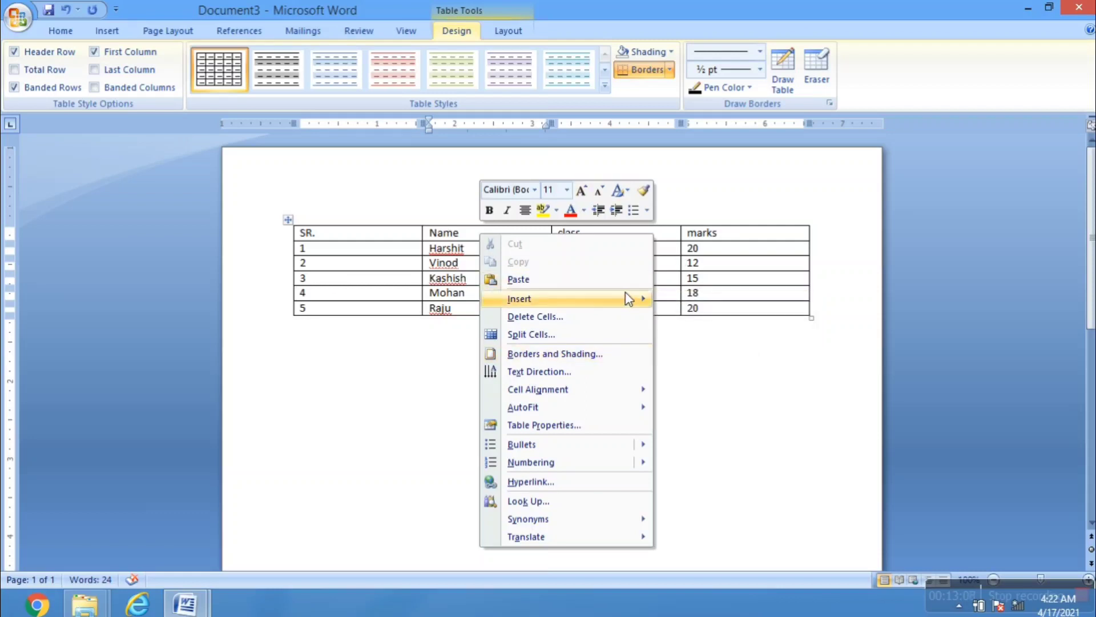
{"action": "mouse_move", "coordinate": [631, 298]}
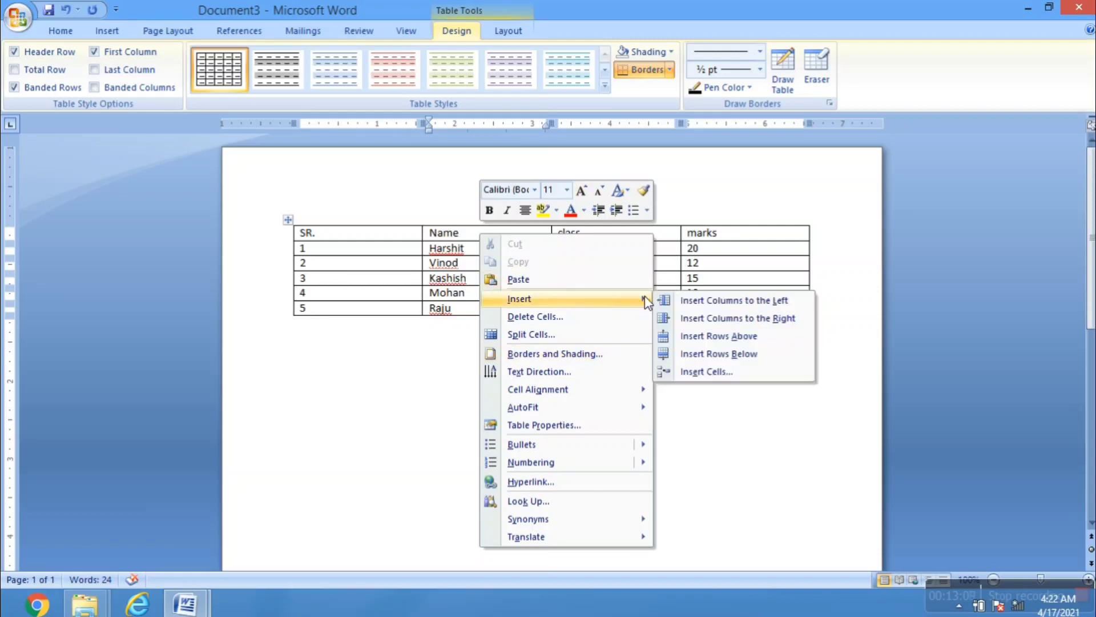
{"action": "left_click", "coordinate": [716, 319]}
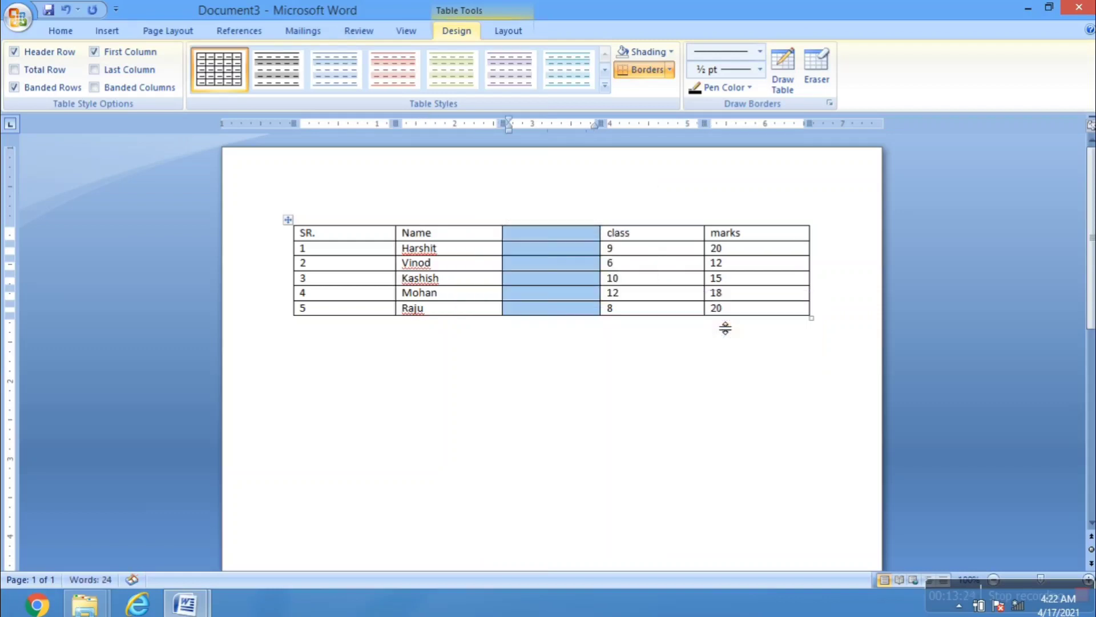
{"action": "left_click", "coordinate": [579, 247]}
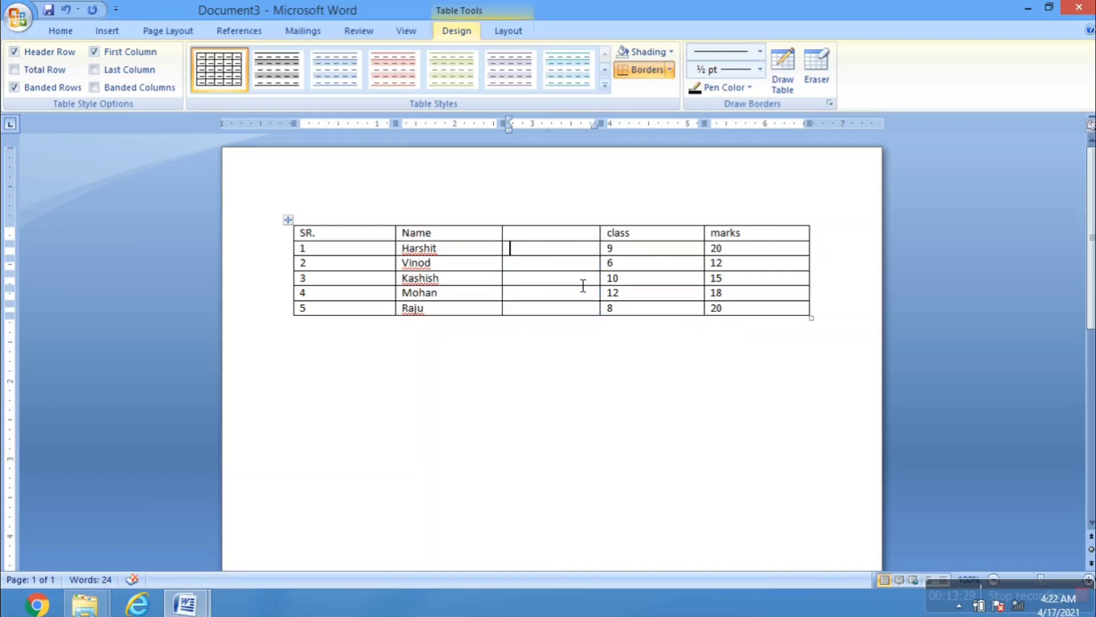
{"action": "left_click", "coordinate": [557, 237]}
{"action": "type", "text": "Fathers name"}
Step: Insert a blank row above the row with serial number 3 and place the cursor in its Name cell
{"action": "left_click", "coordinate": [542, 251]}
{"action": "left_click", "coordinate": [426, 264]}
{"action": "left_click", "coordinate": [359, 285]}
{"action": "left_click", "coordinate": [460, 283]}
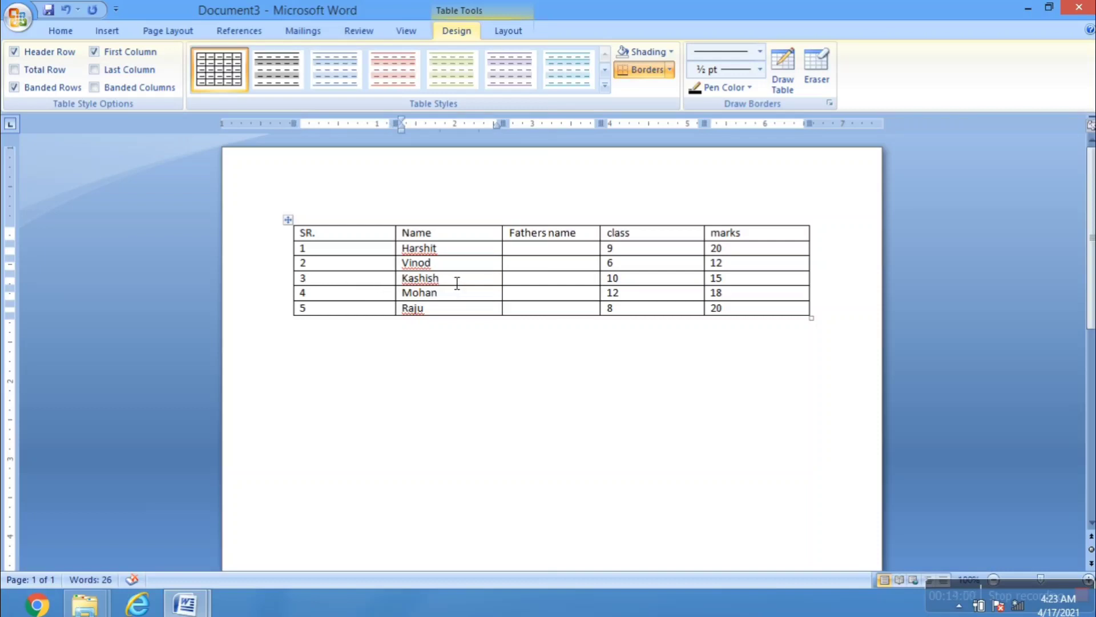
{"action": "right_click", "coordinate": [460, 283]}
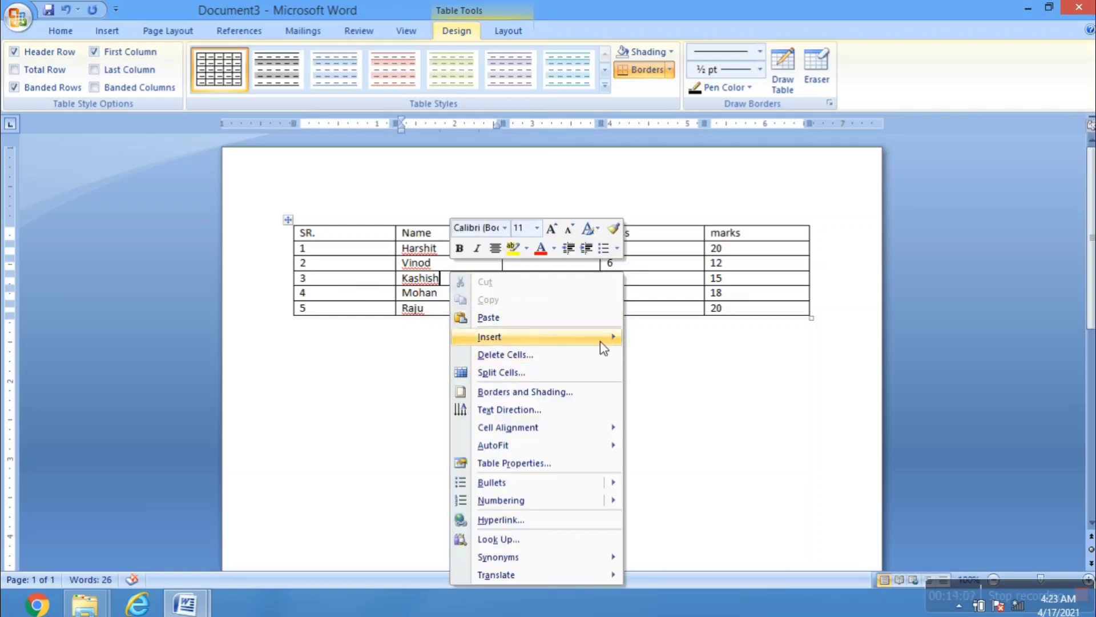
{"action": "mouse_move", "coordinate": [603, 347]}
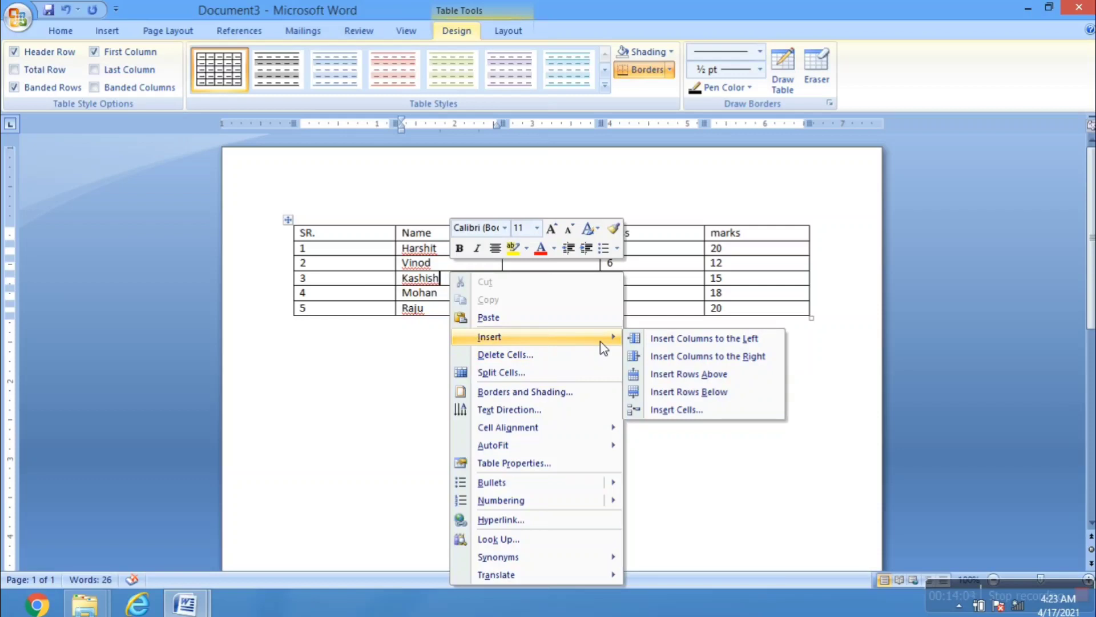
{"action": "left_click", "coordinate": [693, 374]}
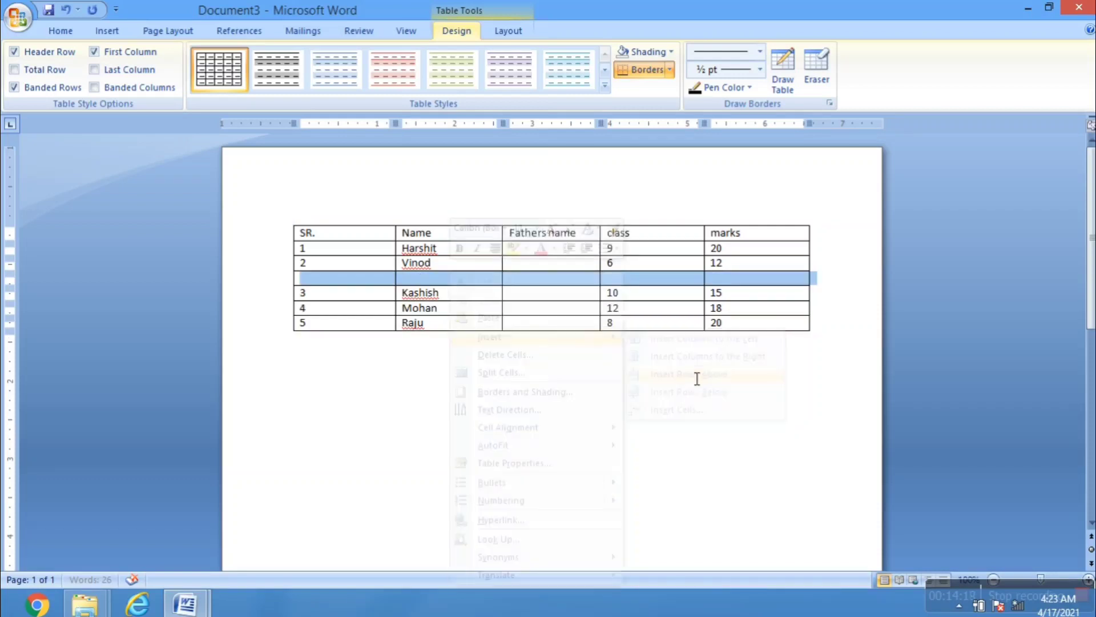
{"action": "left_click", "coordinate": [421, 277]}
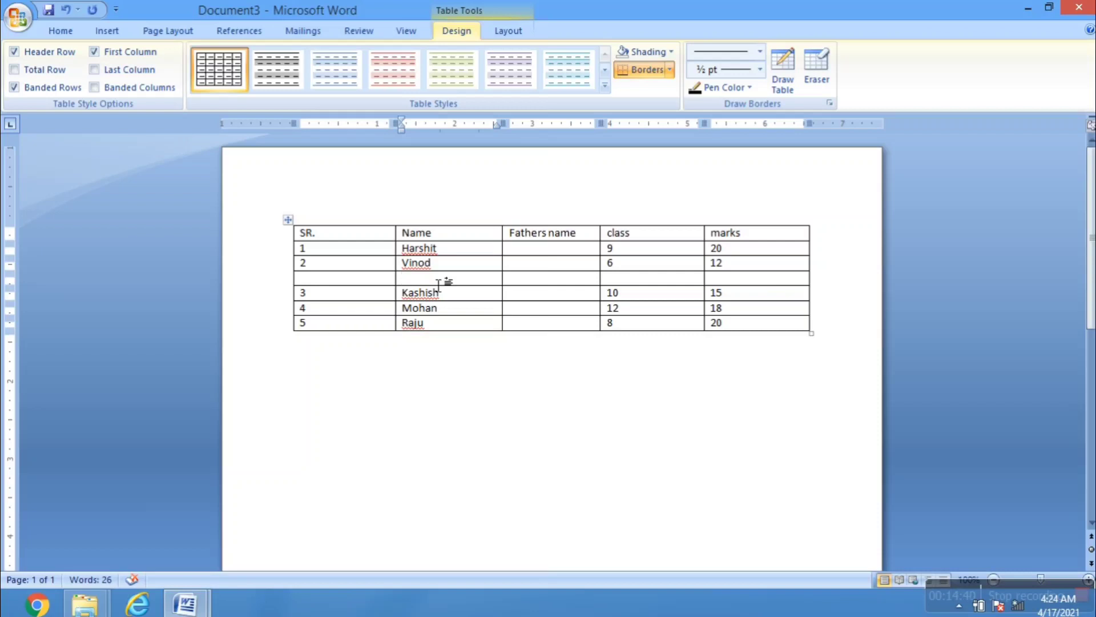
{"action": "left_click", "coordinate": [438, 283]}
Step: Delete the whole "Fathers name" column from the table
{"action": "left_click", "coordinate": [568, 224]}
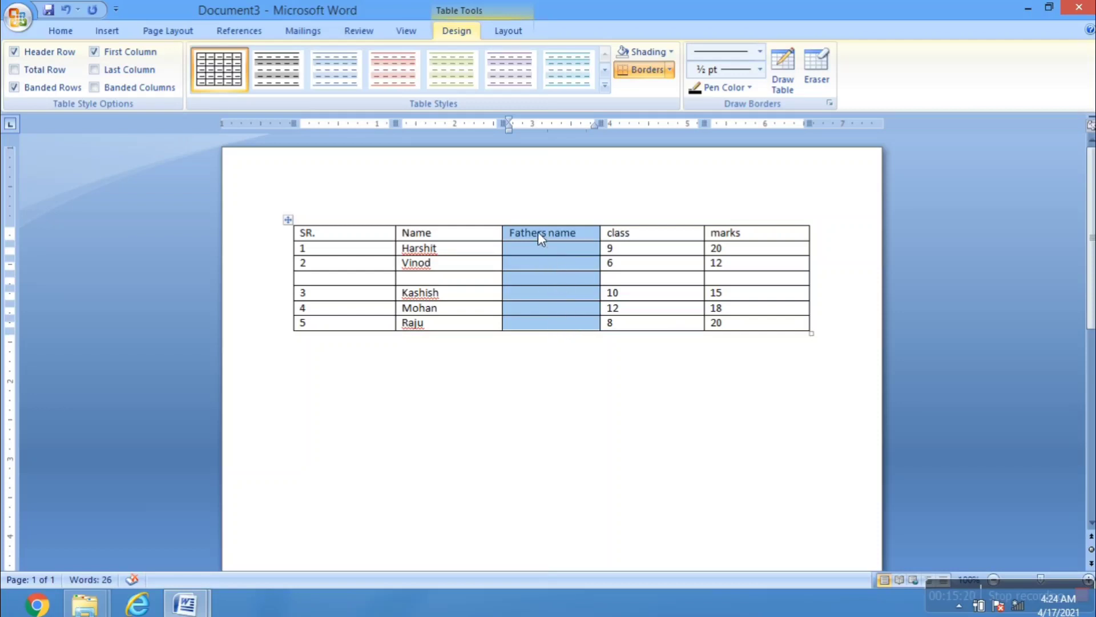
{"action": "right_click", "coordinate": [547, 270]}
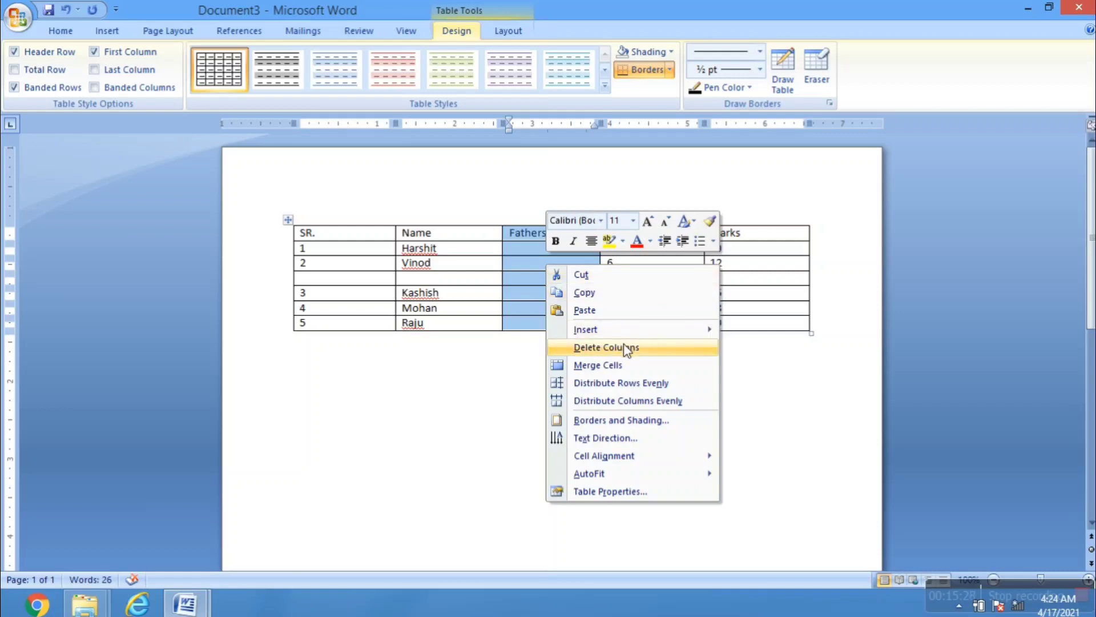
{"action": "left_click", "coordinate": [598, 349]}
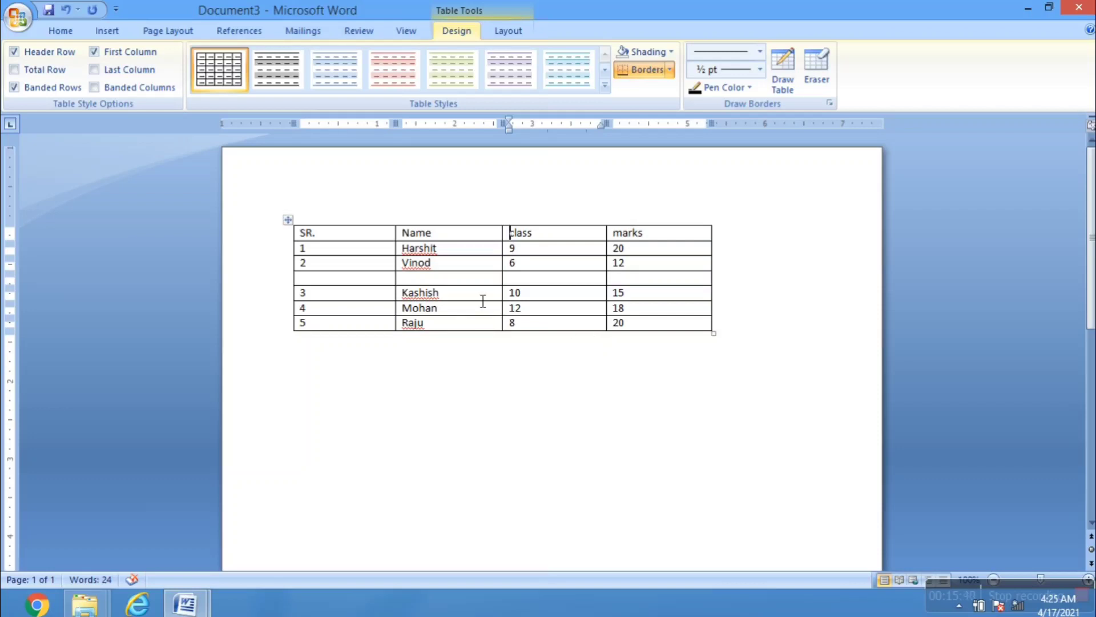
Step: Delete the entire blank row above the row with serial number 3
{"action": "left_click", "coordinate": [306, 288]}
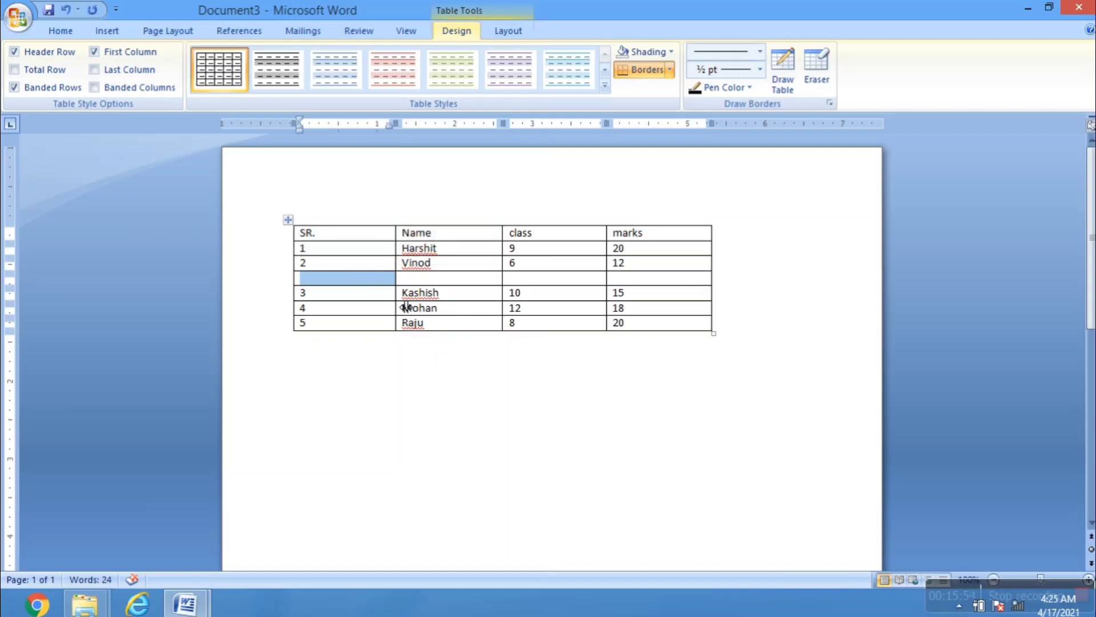
{"action": "right_click", "coordinate": [354, 281]}
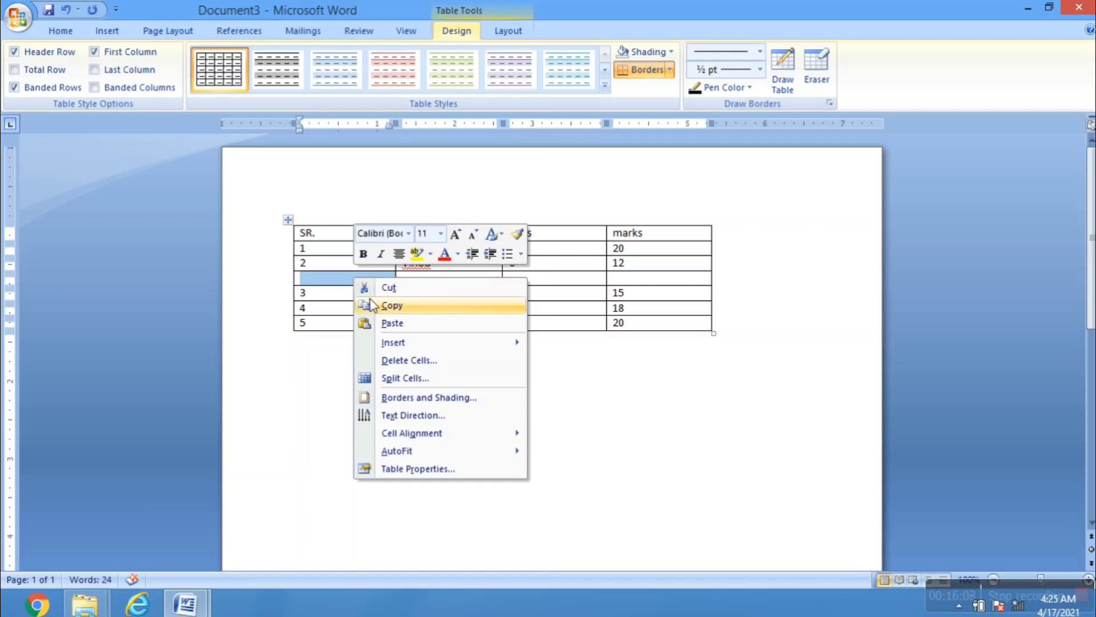
{"action": "left_click", "coordinate": [428, 361]}
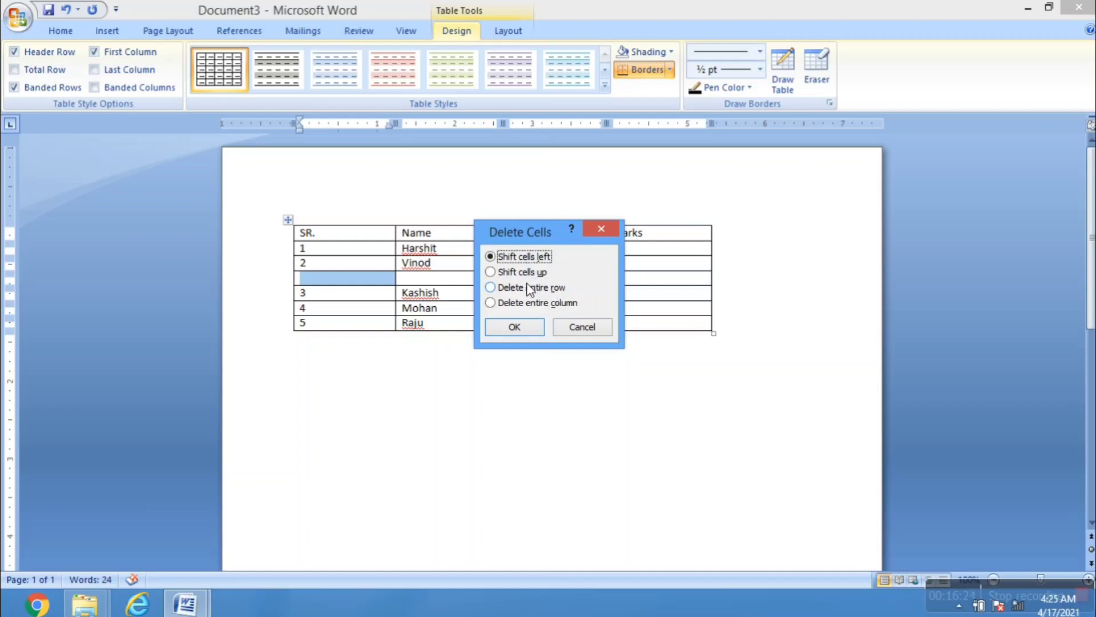
{"action": "left_click", "coordinate": [491, 288]}
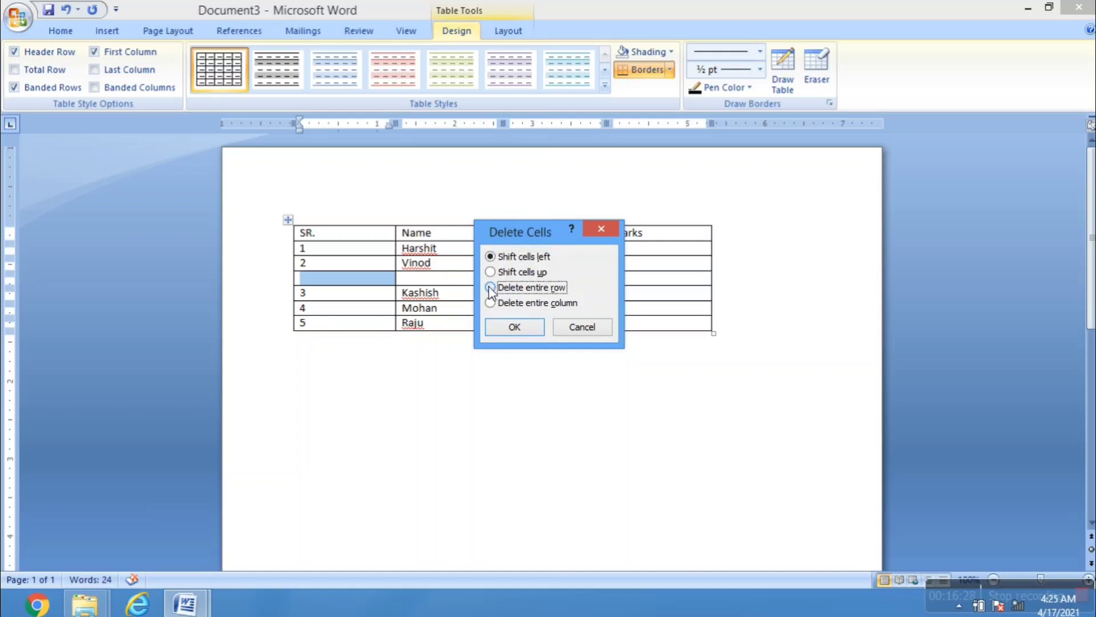
{"action": "left_click", "coordinate": [514, 327]}
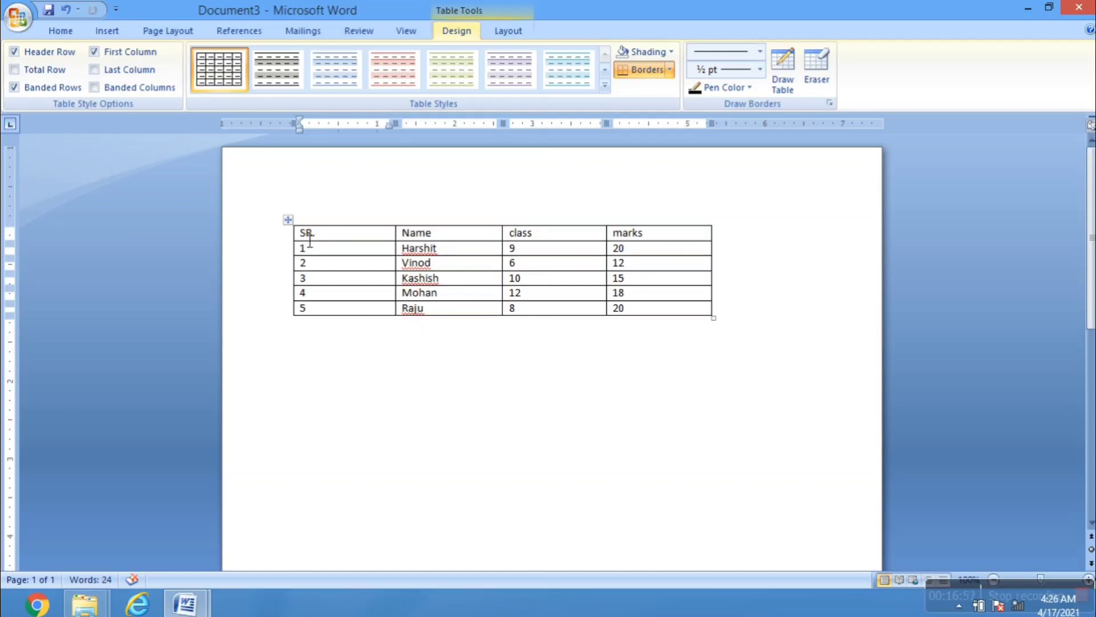
Step: Centre the text in all cells of the table
{"action": "left_click_drag", "start_coordinate": [309, 241], "coordinate": [621, 311]}
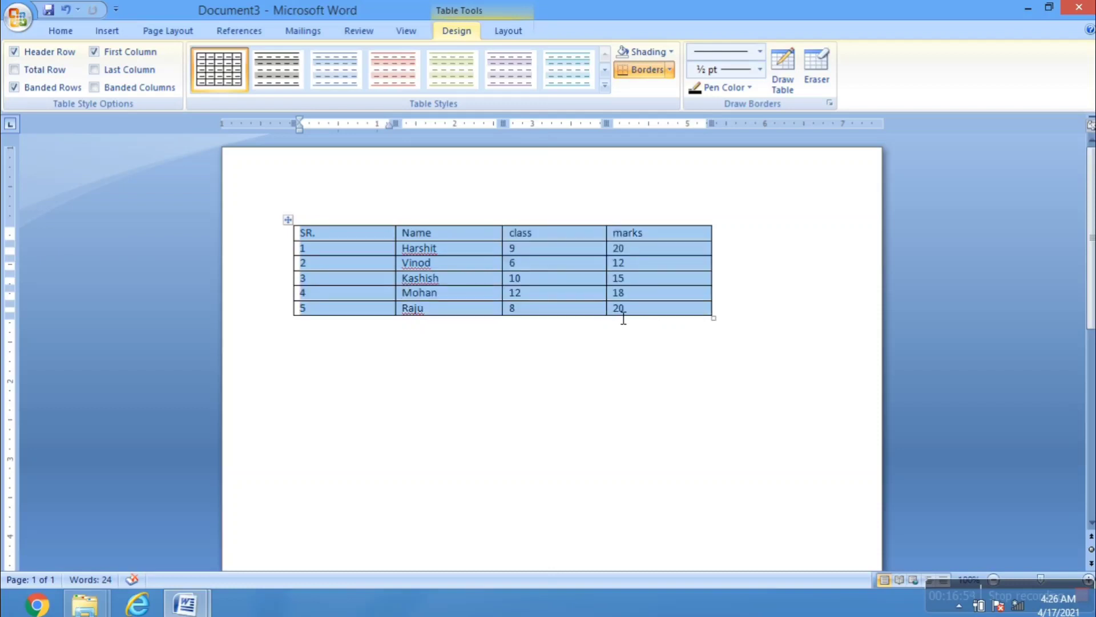
{"action": "left_click", "coordinate": [50, 27]}
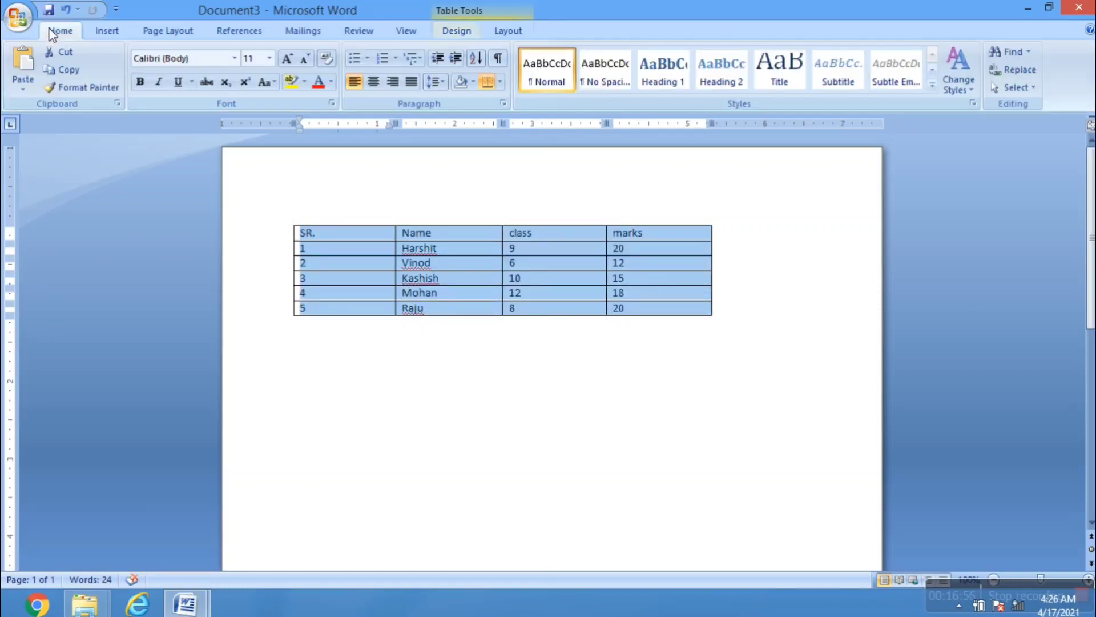
{"action": "left_click", "coordinate": [373, 82]}
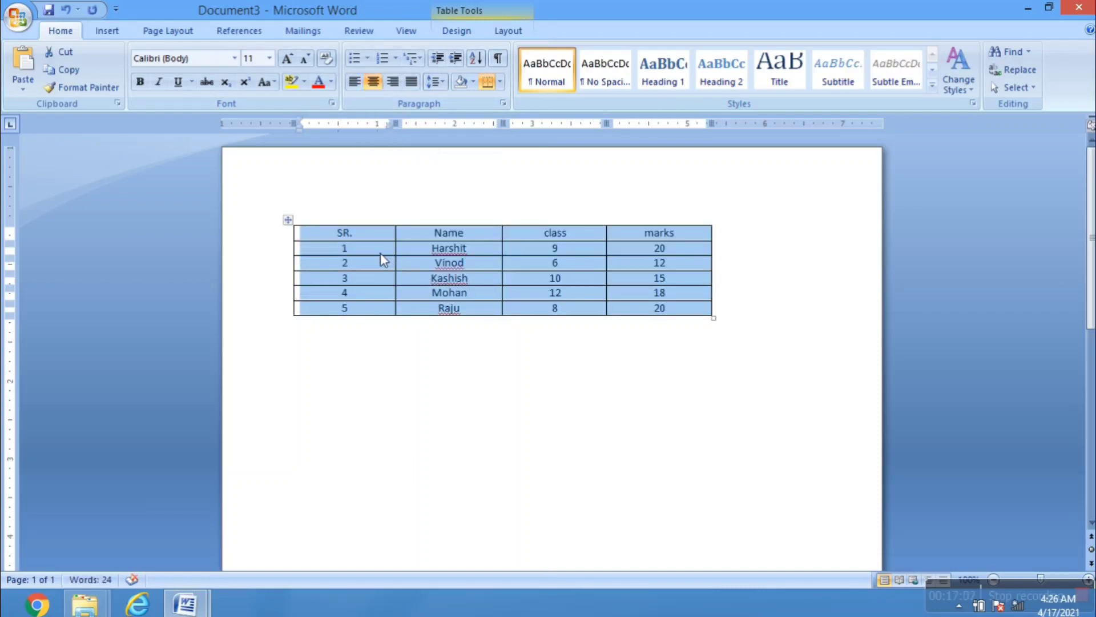
{"action": "left_click", "coordinate": [350, 248]}
{"action": "left_click_drag", "start_coordinate": [337, 240], "coordinate": [693, 240]}
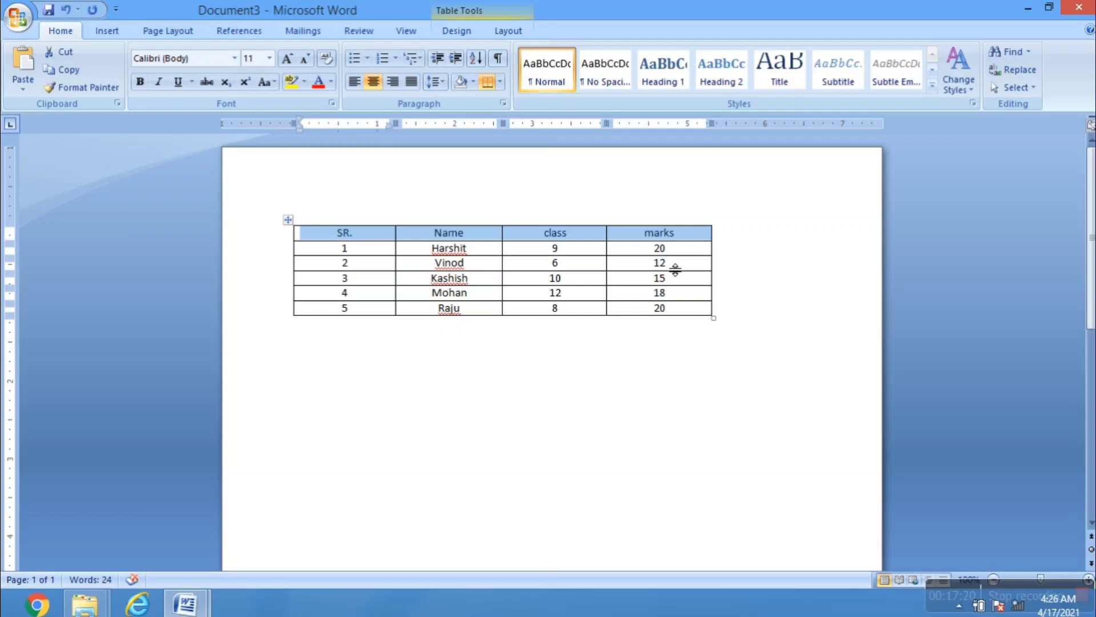
{"action": "left_click", "coordinate": [677, 375]}
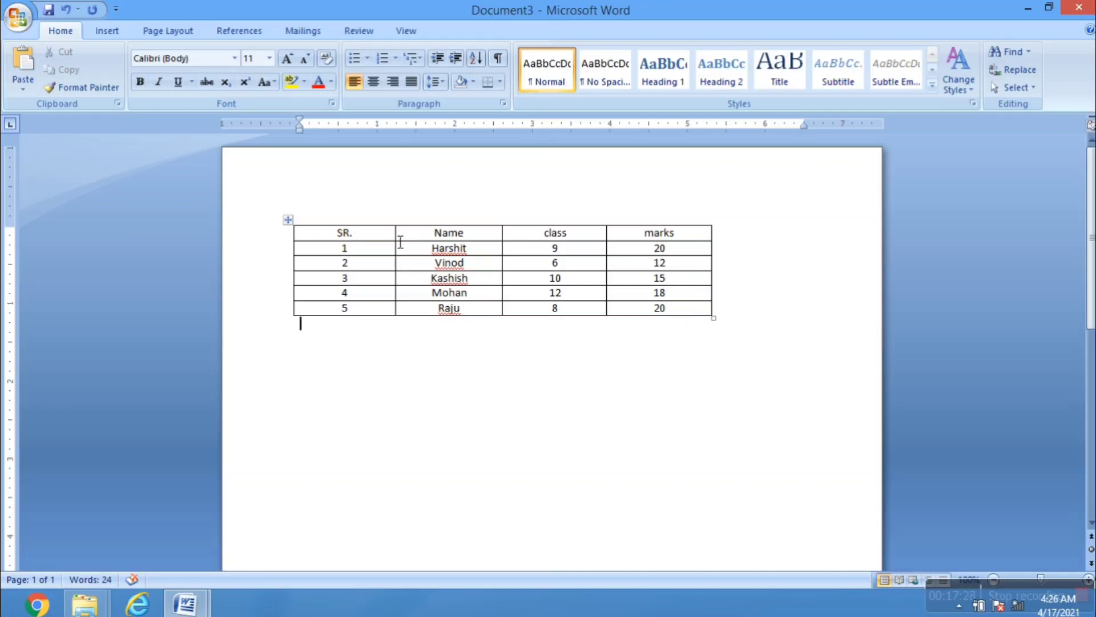
Step: Narrow the SR., Name, class and marks columns by moving their right borders inward to fit the contents more closely
{"action": "left_click_drag", "start_coordinate": [401, 245], "coordinate": [369, 245]}
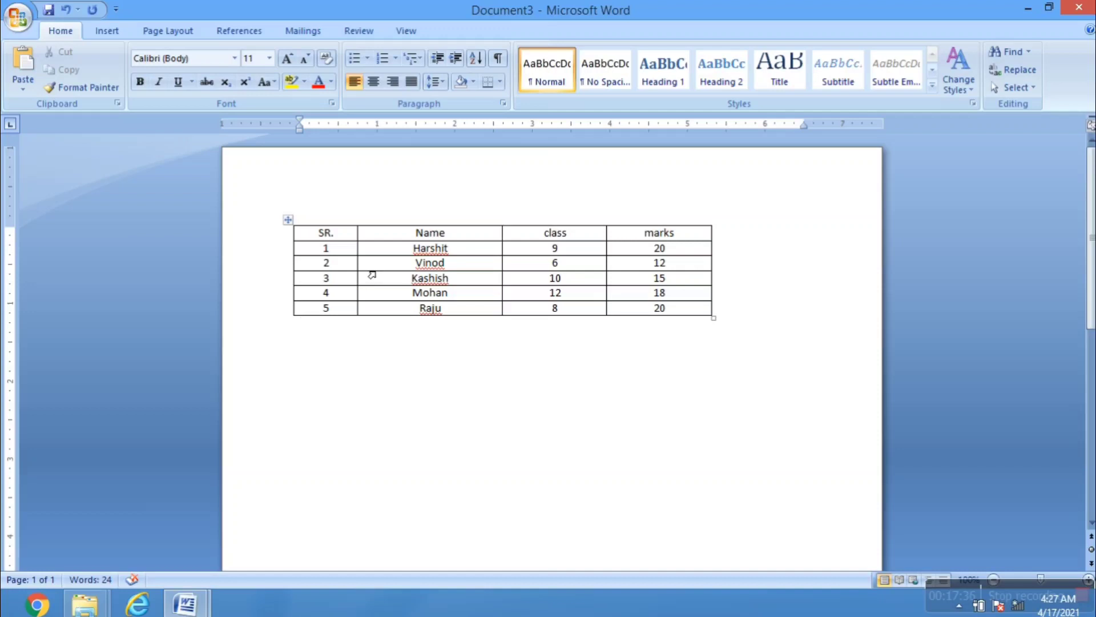
{"action": "left_click_drag", "start_coordinate": [372, 275], "coordinate": [356, 273]}
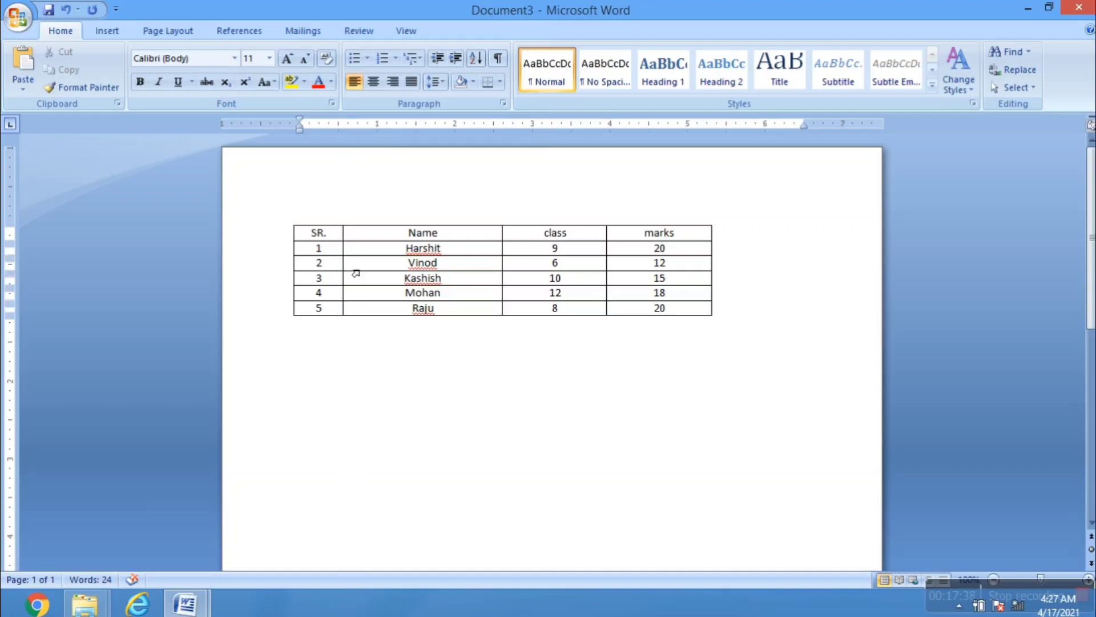
{"action": "left_click_drag", "start_coordinate": [513, 251], "coordinate": [474, 256]}
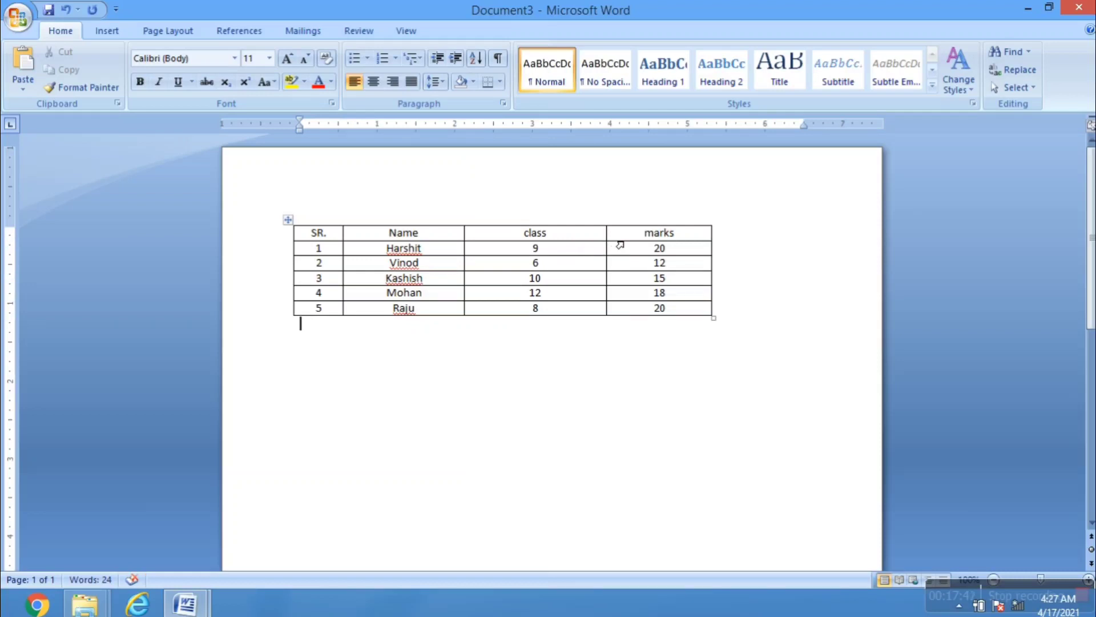
{"action": "left_click_drag", "start_coordinate": [616, 259], "coordinate": [552, 264]}
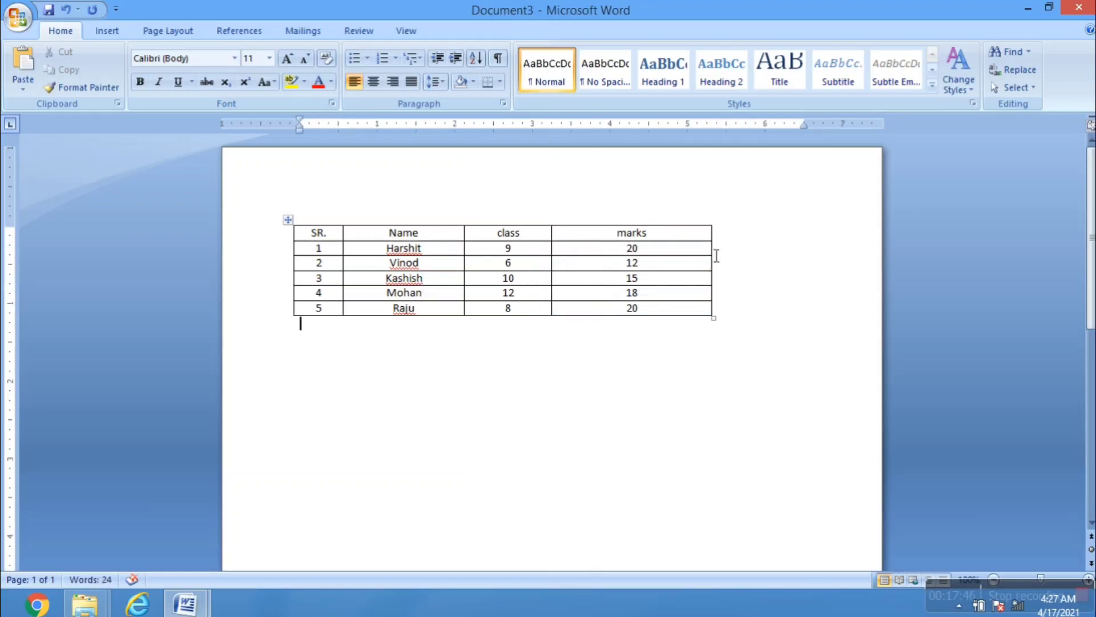
{"action": "left_click_drag", "start_coordinate": [714, 258], "coordinate": [650, 276]}
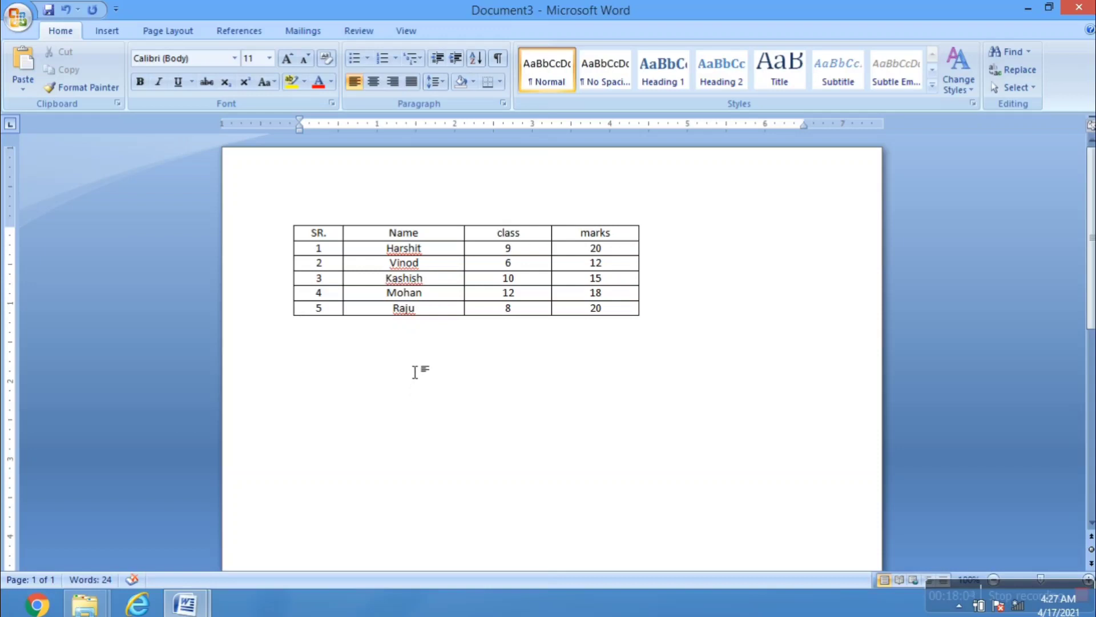
Step: Write "Table Merge" on a line below the table and replace its first word so it reads "Cell Merge"
{"action": "type", "text": "Table Merge"}
{"action": "left_click_drag", "start_coordinate": [362, 352], "coordinate": [333, 358]}
{"action": "left_click", "coordinate": [330, 358]}
{"action": "key", "text": "BackSpace"}
{"action": "key", "text": "BackSpace"}
{"action": "key", "text": "BackSpace"}
{"action": "key", "text": "BackSpace"}
{"action": "key", "text": "BackSpace"}
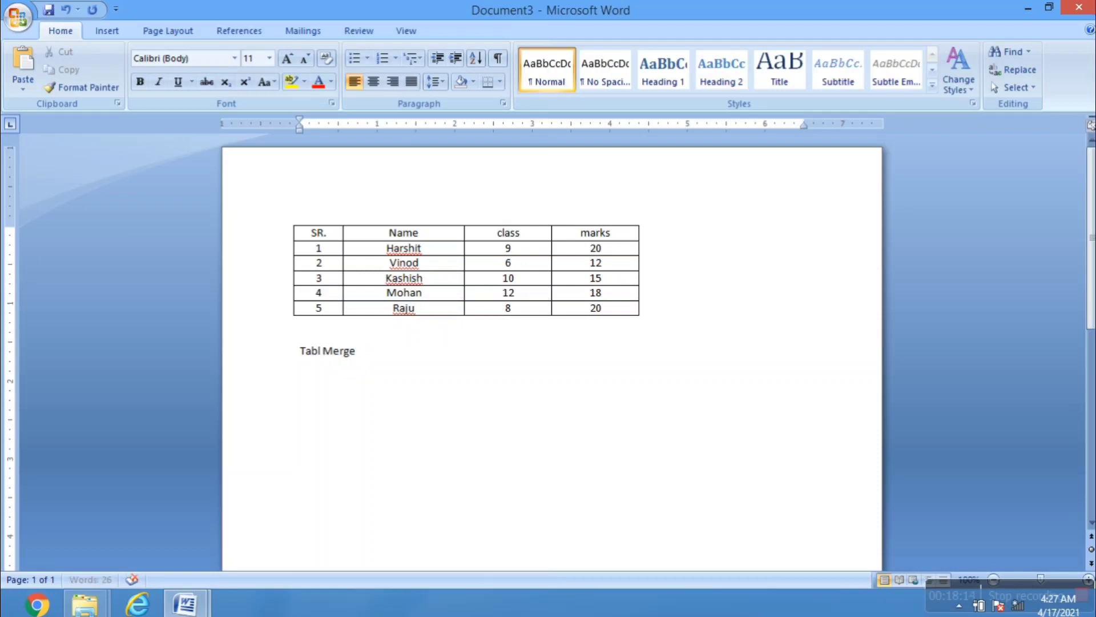
{"action": "type", "text": "Cell"}
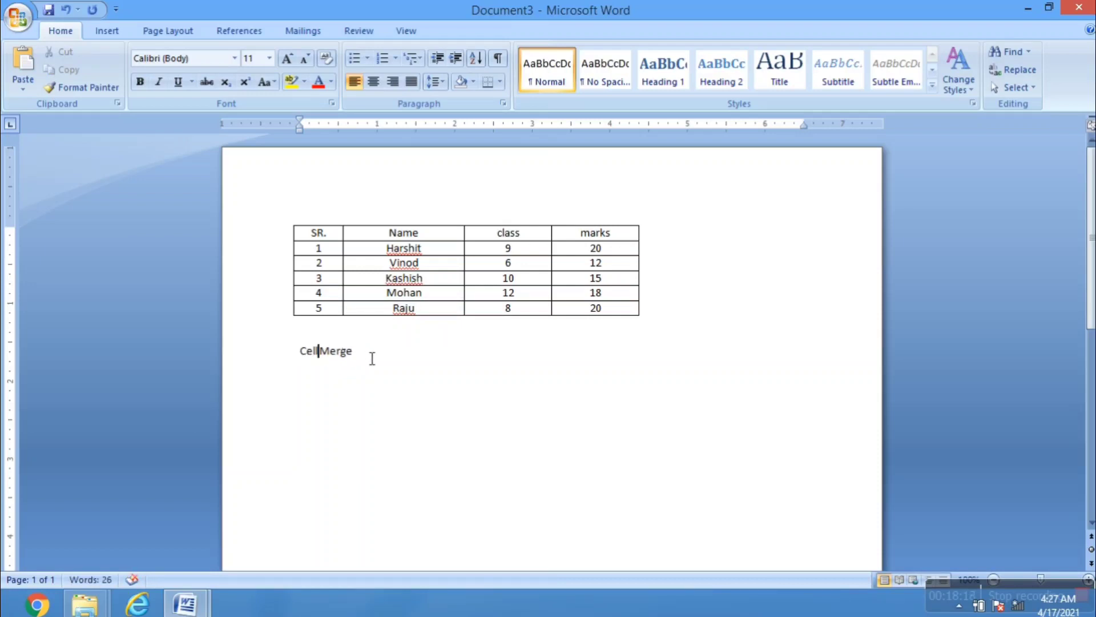
Step: Set the font size of the "Cell Merge" line below the table to 36
{"action": "left_click_drag", "start_coordinate": [372, 358], "coordinate": [313, 362]}
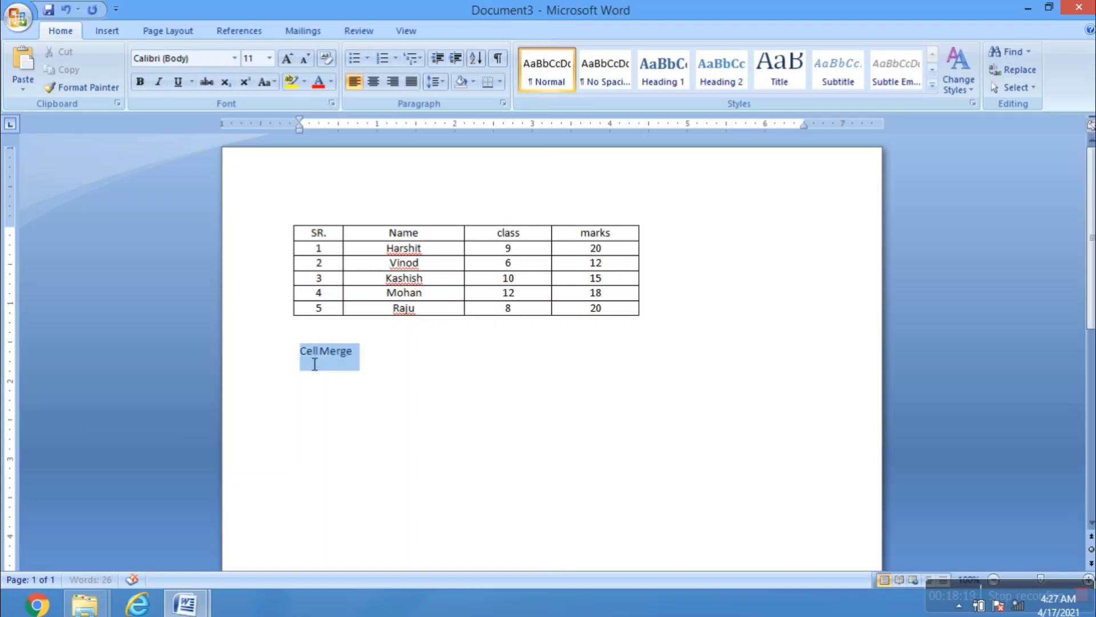
{"action": "left_click", "coordinate": [268, 59]}
{"action": "left_click", "coordinate": [252, 256]}
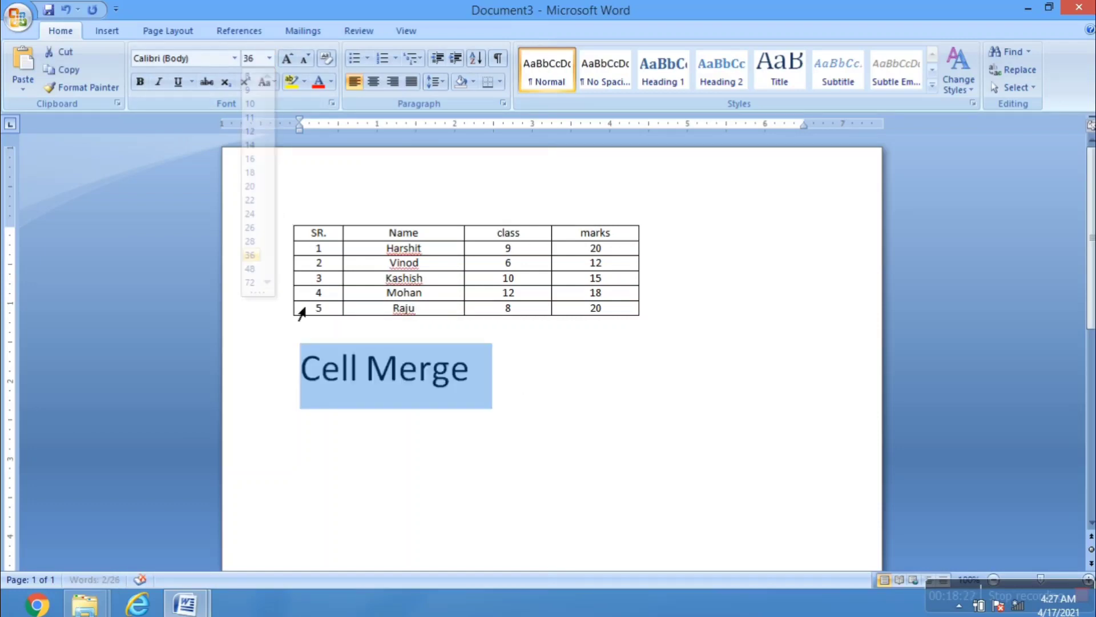
{"action": "left_click", "coordinate": [499, 403]}
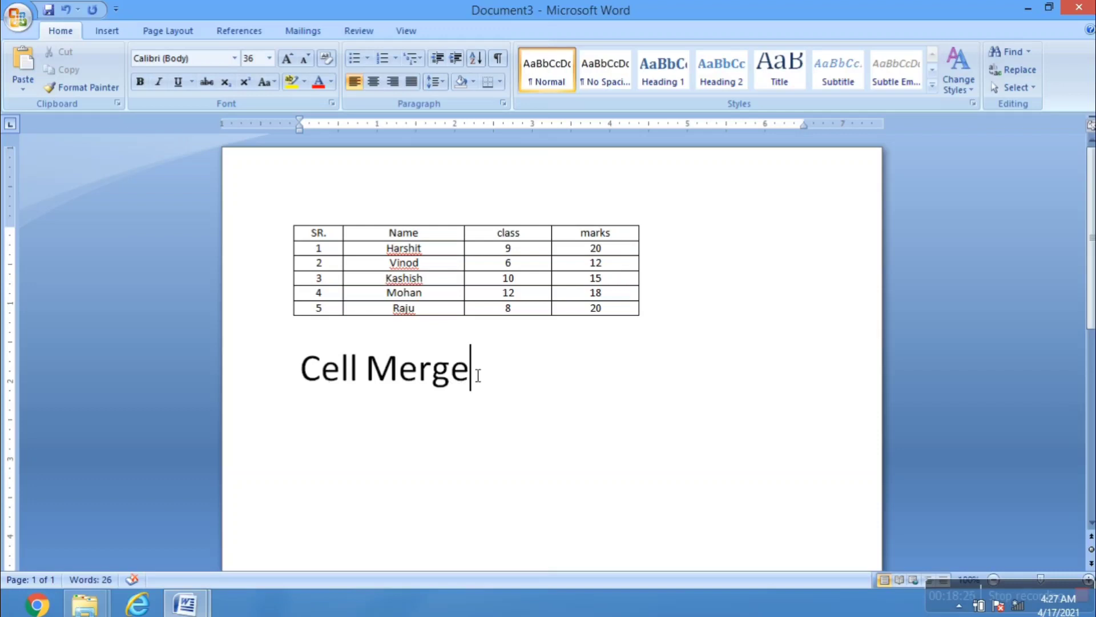
{"action": "left_click_drag", "start_coordinate": [478, 374], "coordinate": [362, 399]}
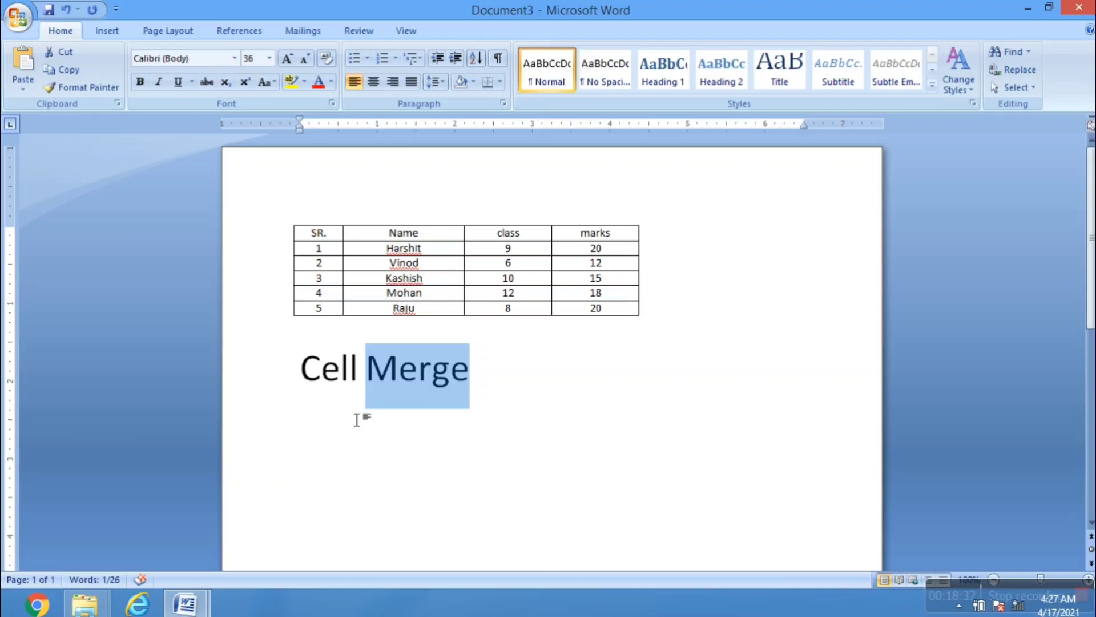
{"action": "left_click", "coordinate": [484, 392]}
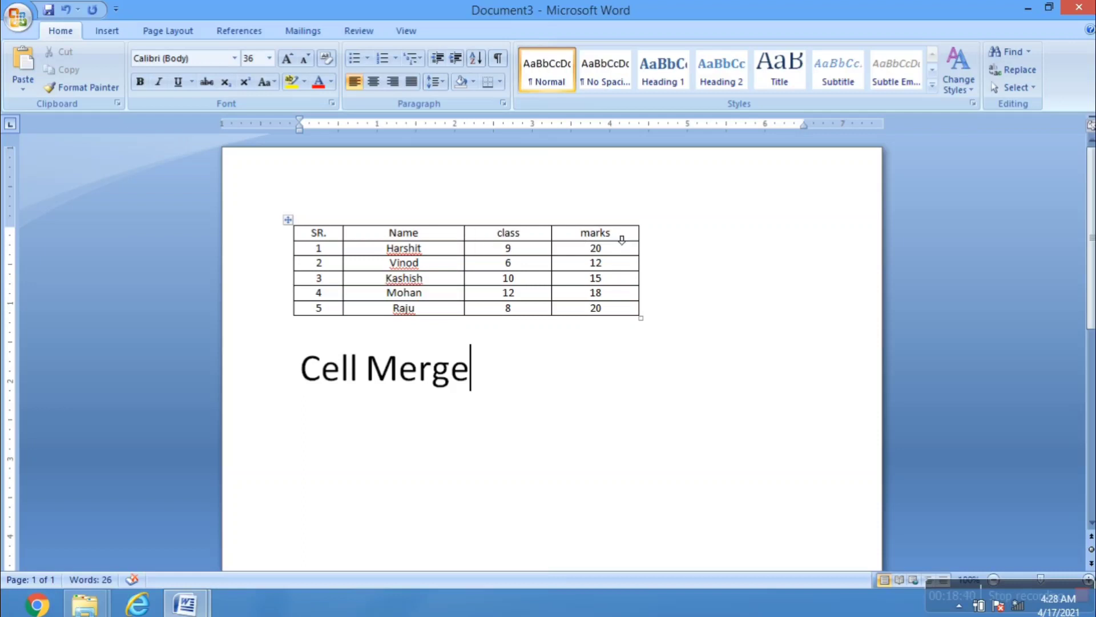
Step: Insert a blank row above the table's heading row
{"action": "left_click", "coordinate": [334, 240]}
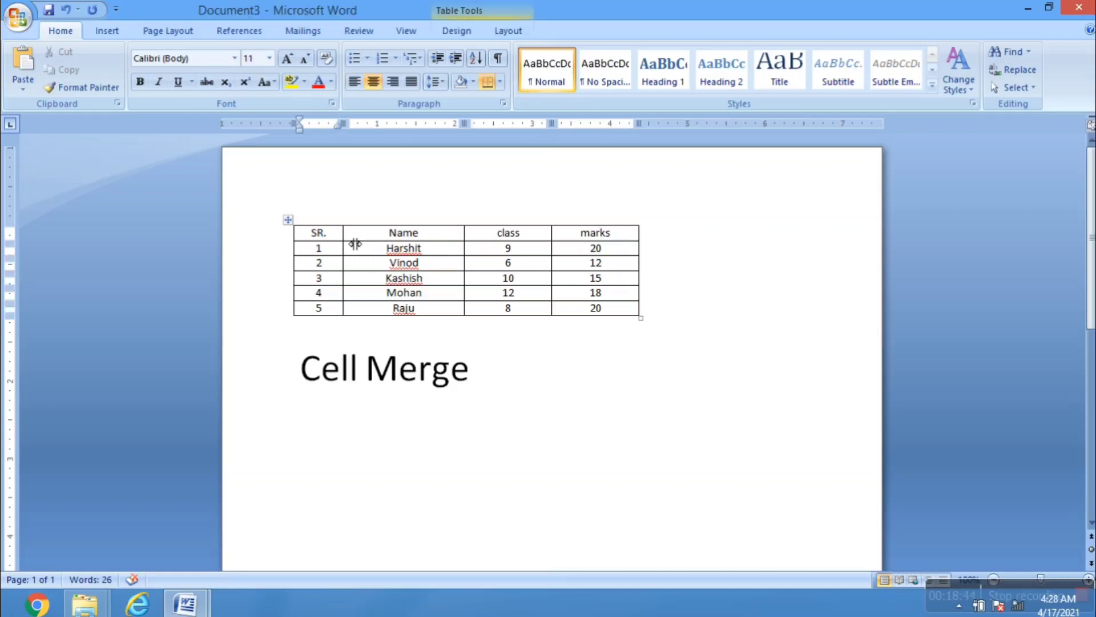
{"action": "right_click", "coordinate": [338, 235]}
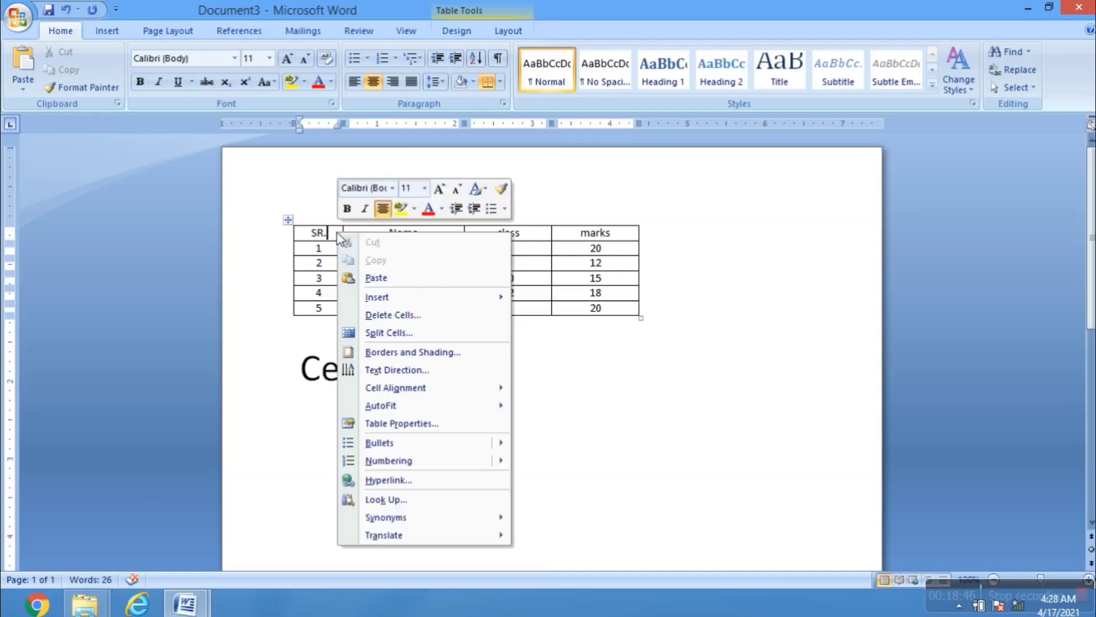
{"action": "mouse_move", "coordinate": [422, 302]}
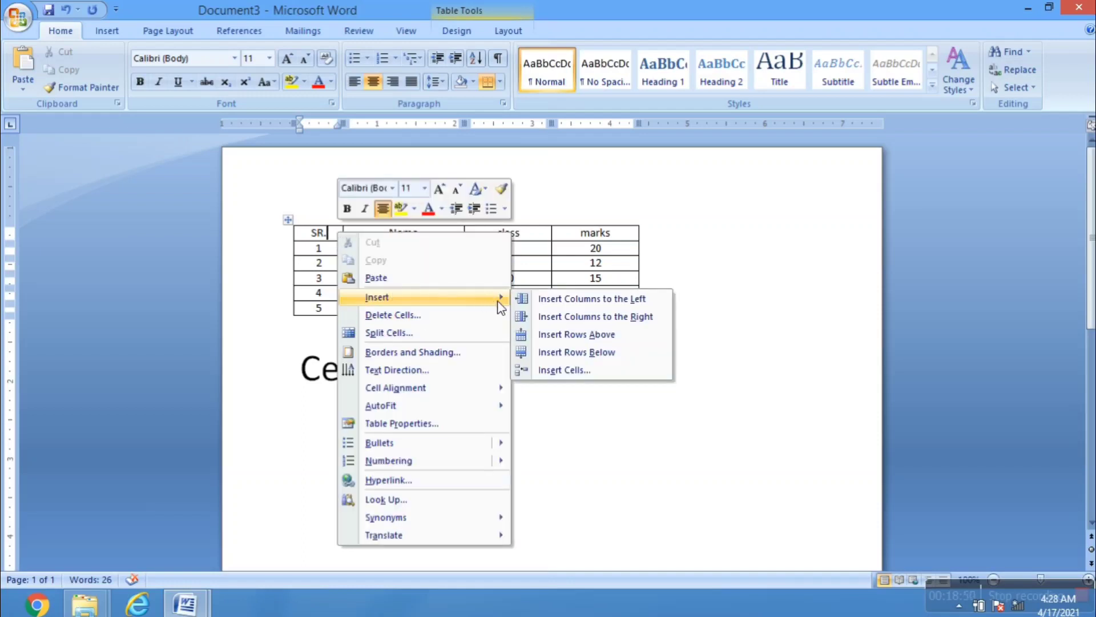
{"action": "left_click", "coordinate": [583, 336]}
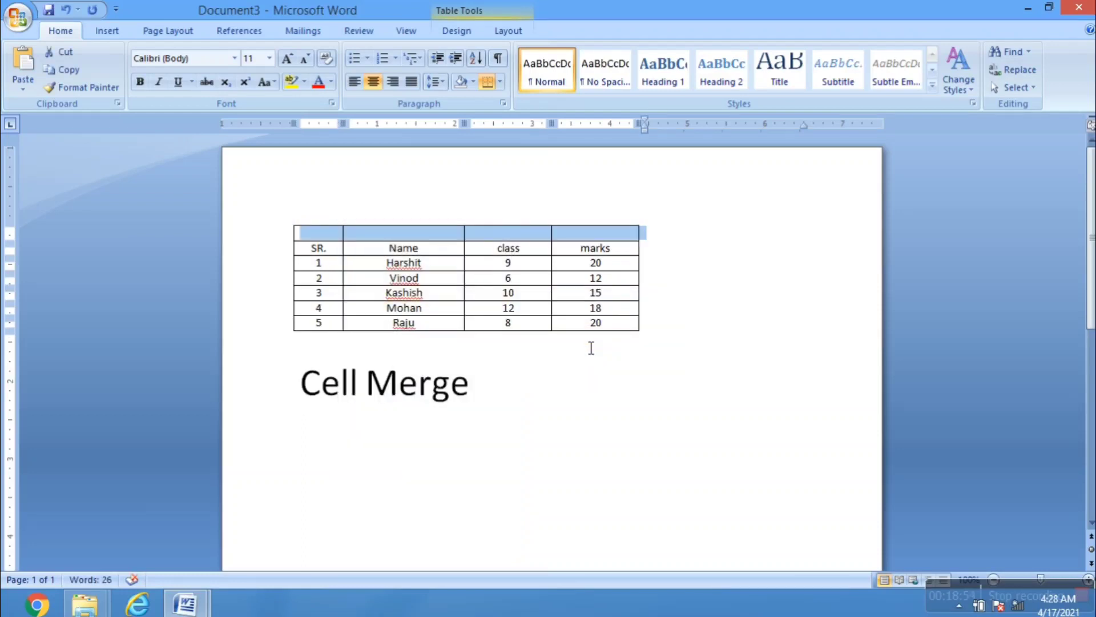
{"action": "left_click", "coordinate": [591, 323]}
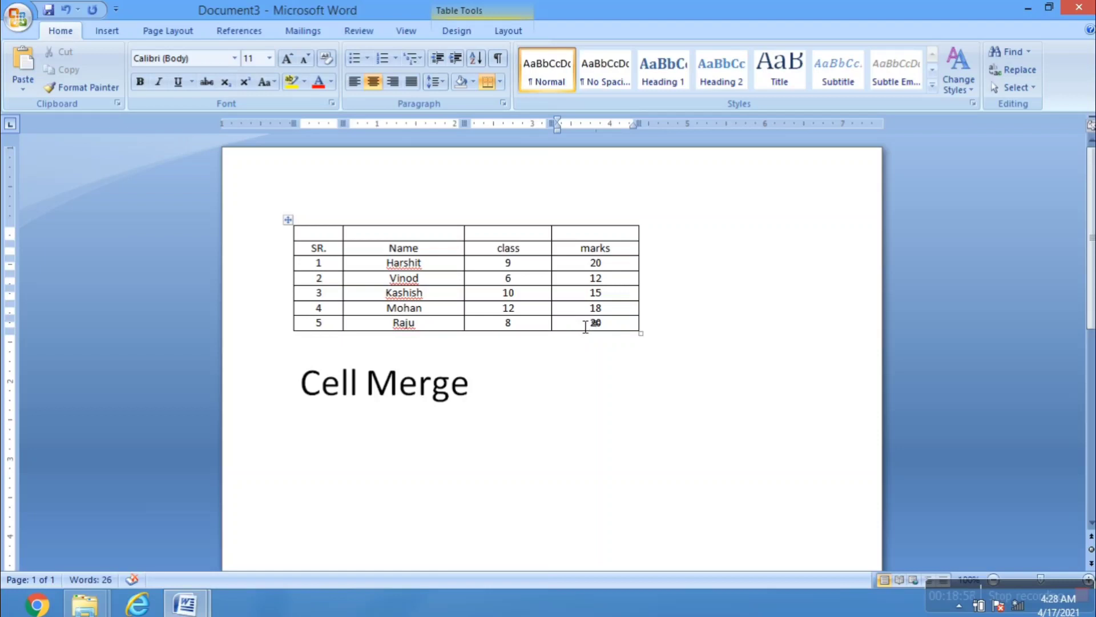
{"action": "left_click", "coordinate": [337, 236]}
{"action": "left_click", "coordinate": [377, 239]}
{"action": "left_click", "coordinate": [502, 236]}
{"action": "left_click", "coordinate": [600, 237]}
{"action": "left_click_drag", "start_coordinate": [325, 239], "coordinate": [568, 240]}
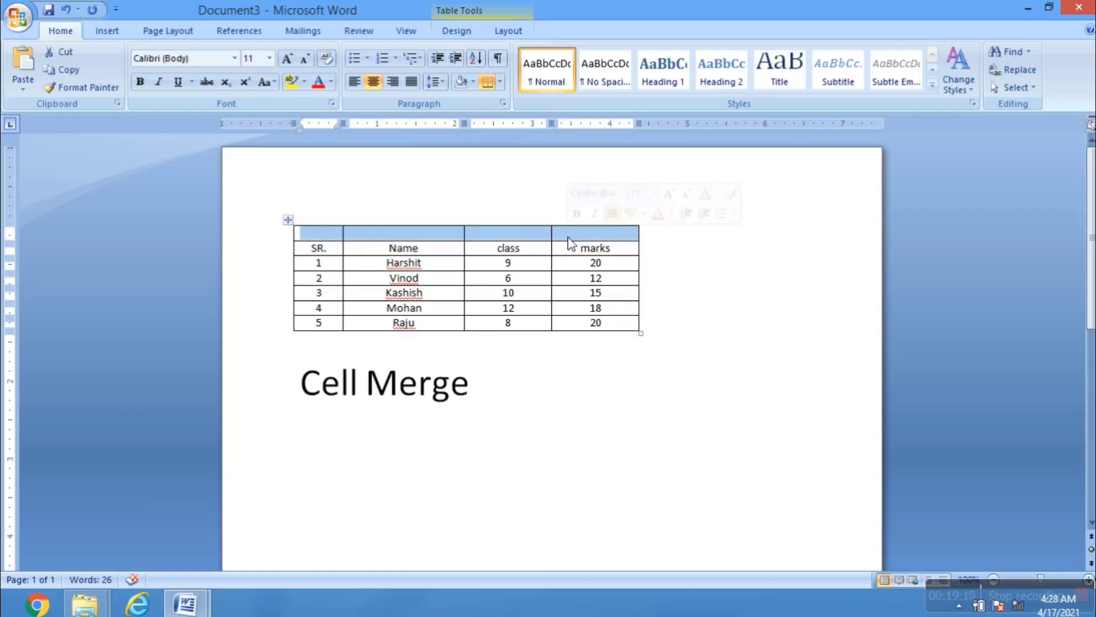
{"action": "right_click", "coordinate": [520, 242]}
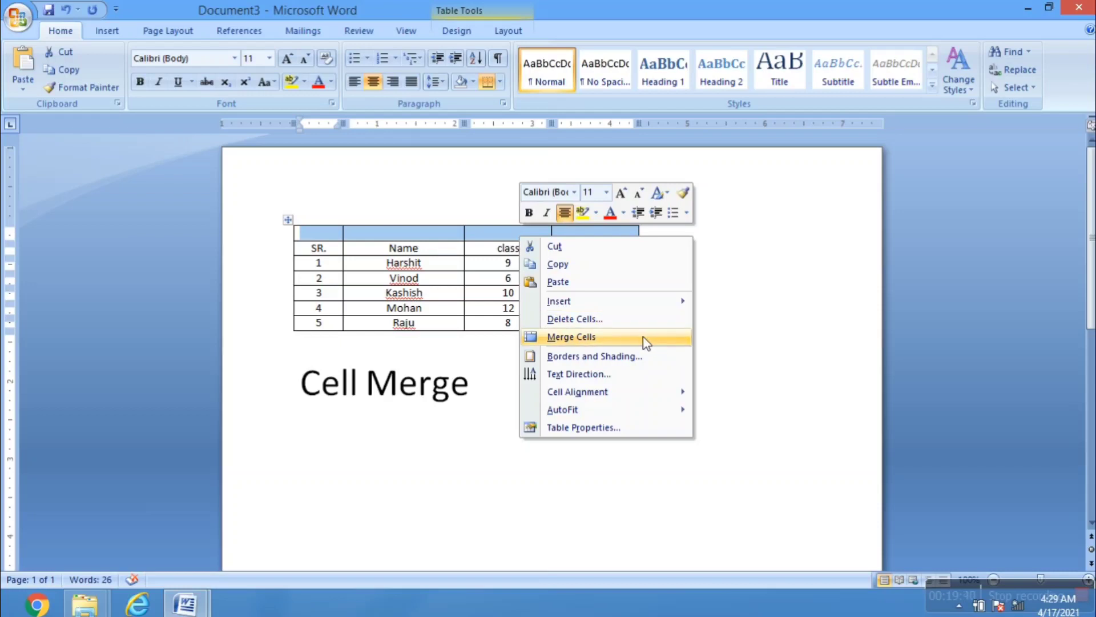
{"action": "left_click", "coordinate": [453, 231]}
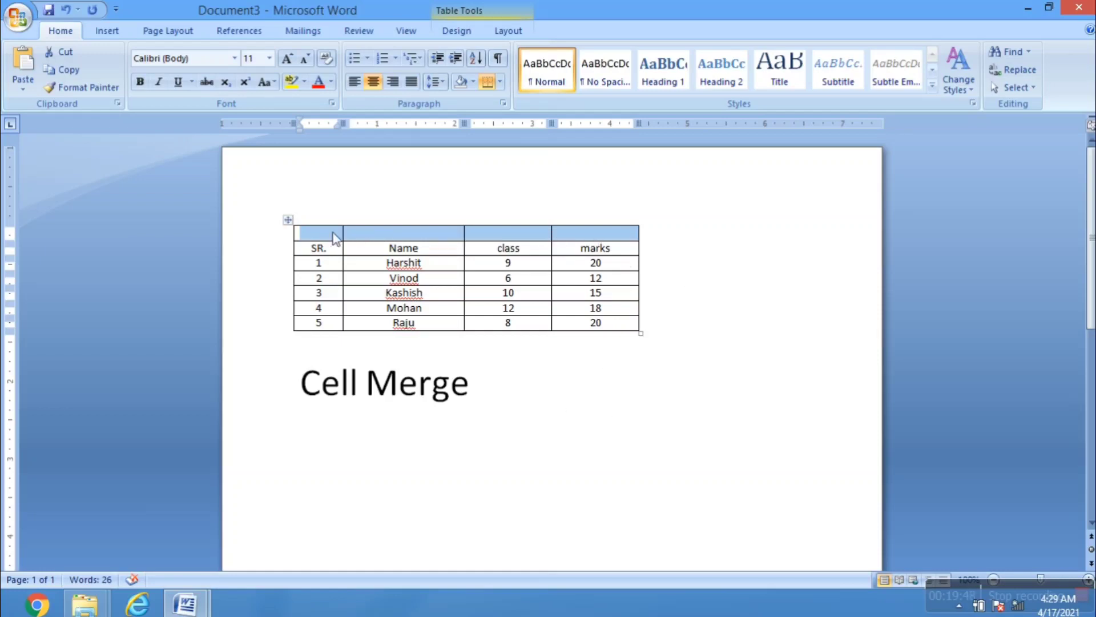
{"action": "right_click", "coordinate": [614, 262]}
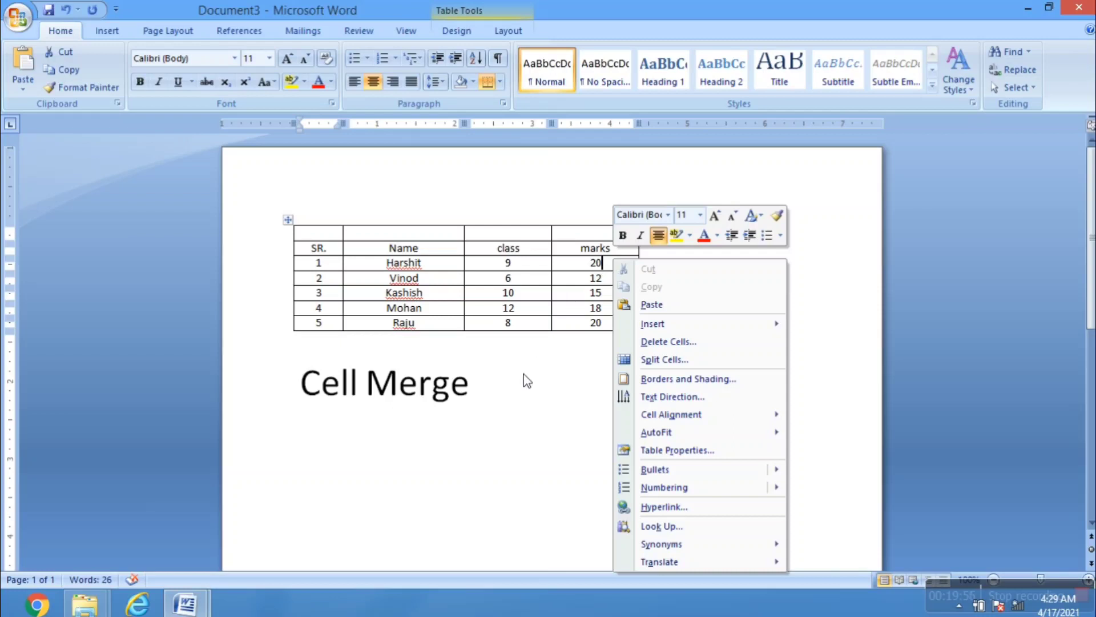
{"action": "key", "text": "Escape"}
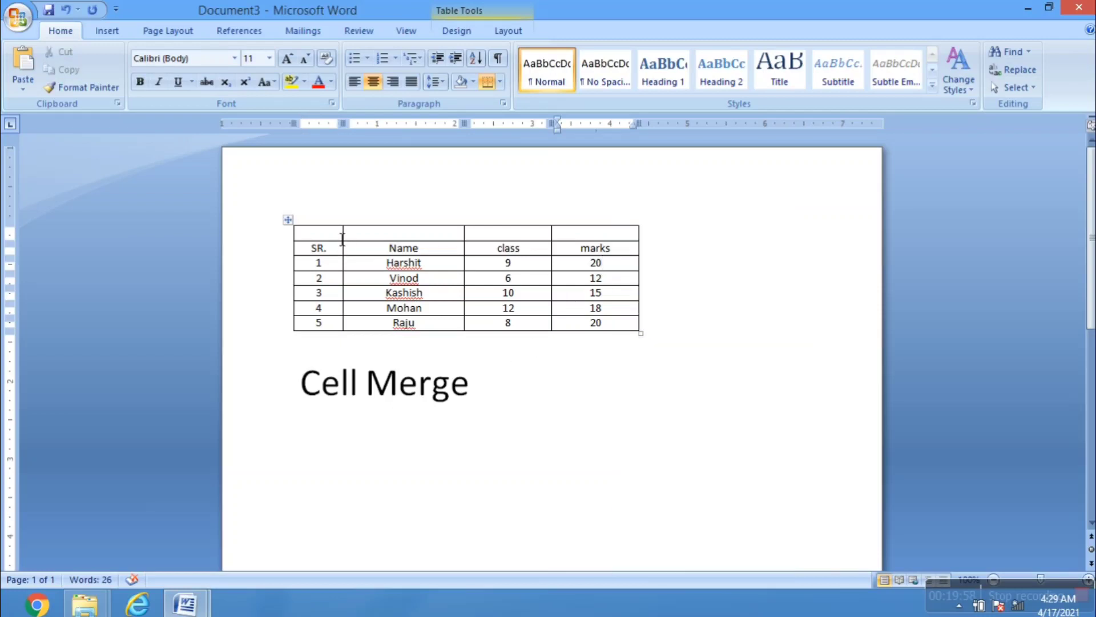
Step: Merge the four cells of the blank first row into a single cell
{"action": "left_click_drag", "start_coordinate": [319, 232], "coordinate": [584, 224]}
{"action": "left_click_drag", "start_coordinate": [593, 224], "coordinate": [595, 229]}
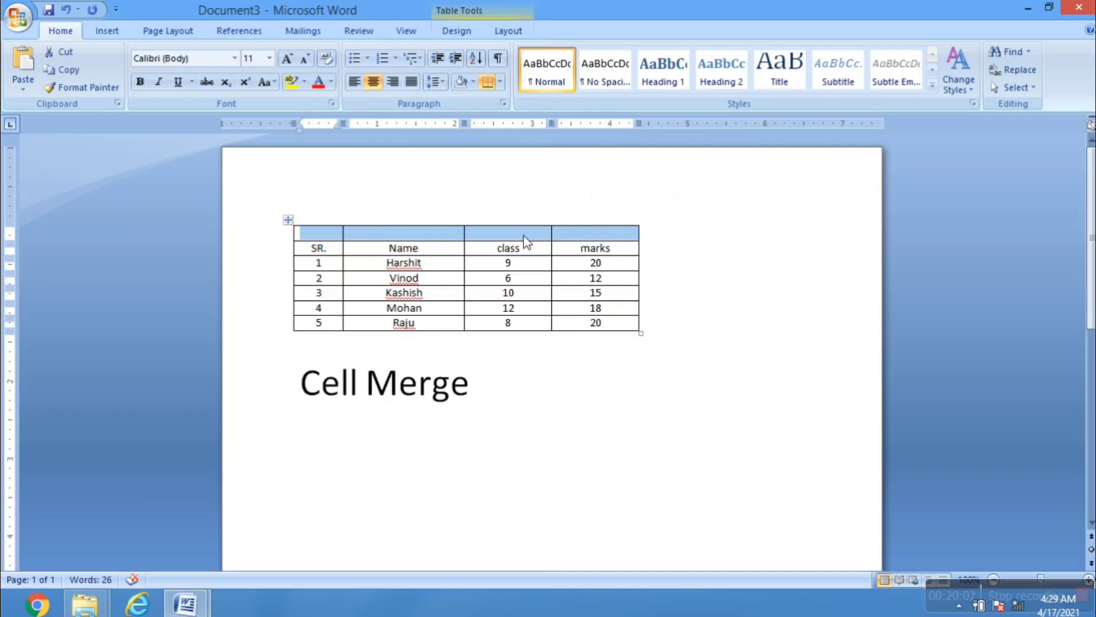
{"action": "right_click", "coordinate": [525, 240]}
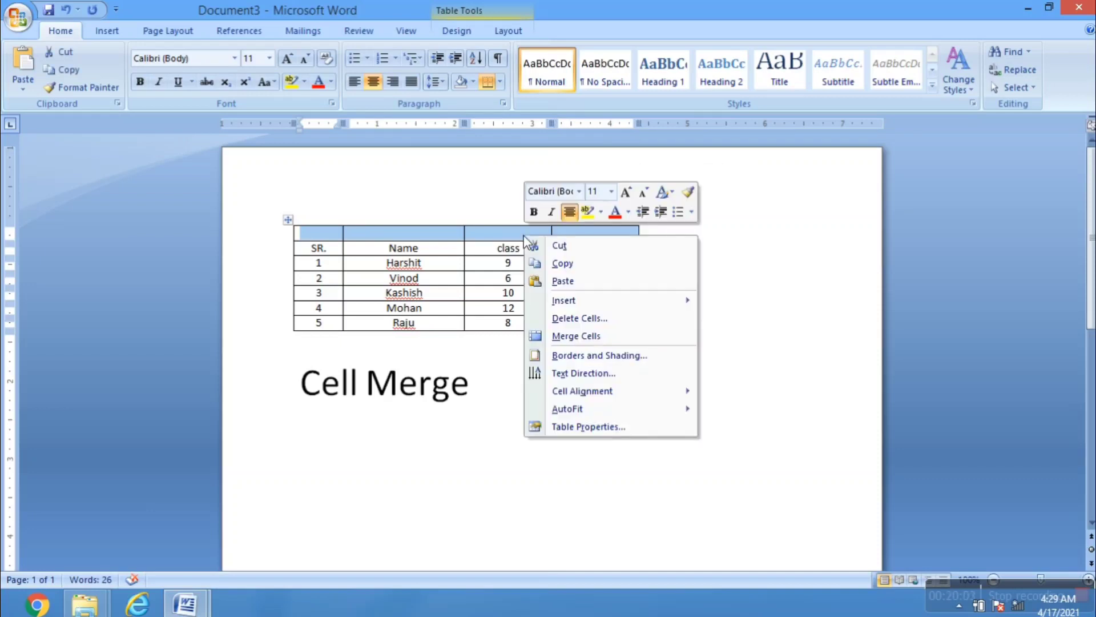
{"action": "left_click", "coordinate": [582, 338]}
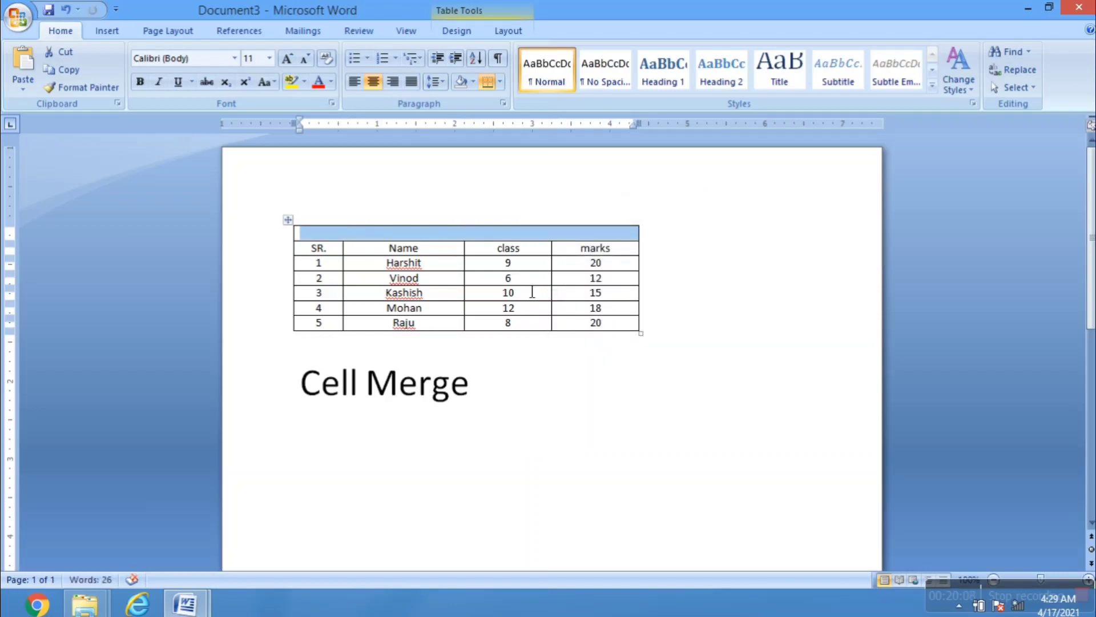
Step: Write "Result Table" in the merged first row of the table
{"action": "left_click", "coordinate": [485, 235]}
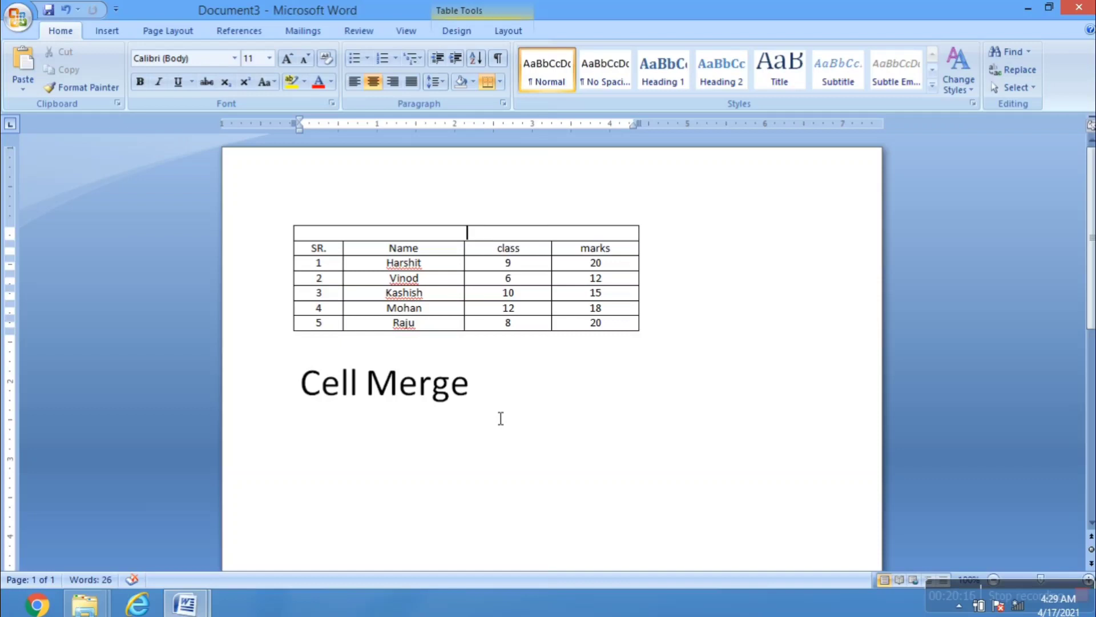
{"action": "type", "text": "Table"}
{"action": "key", "text": "ctrl+z"}
{"action": "left_click", "coordinate": [454, 232]}
{"action": "type", "text": "Resul"}
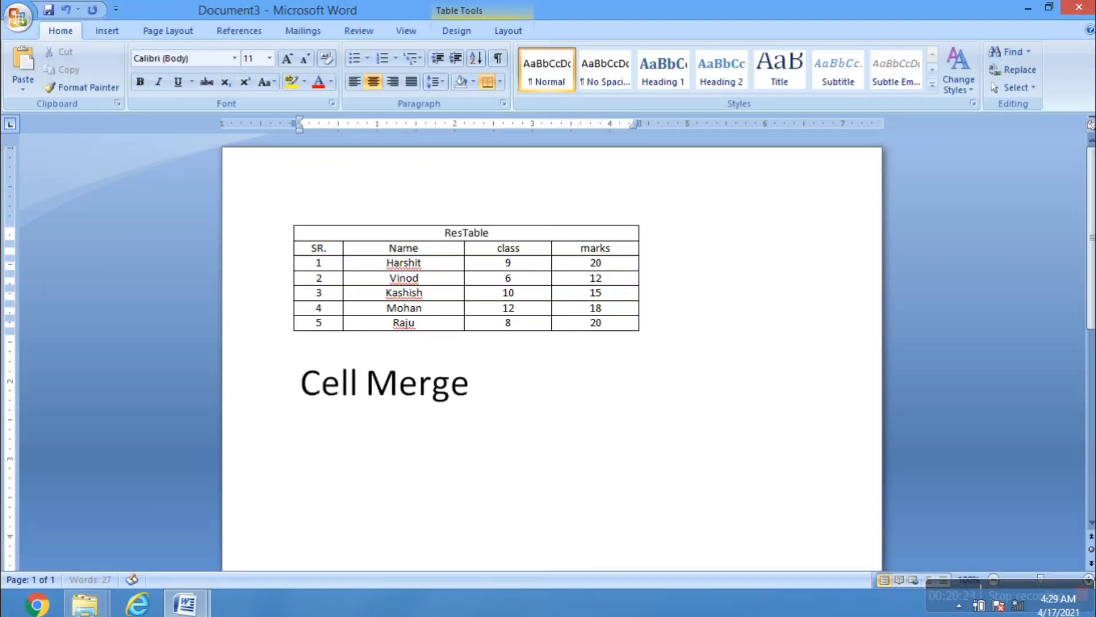
{"action": "type", "text": "t"}
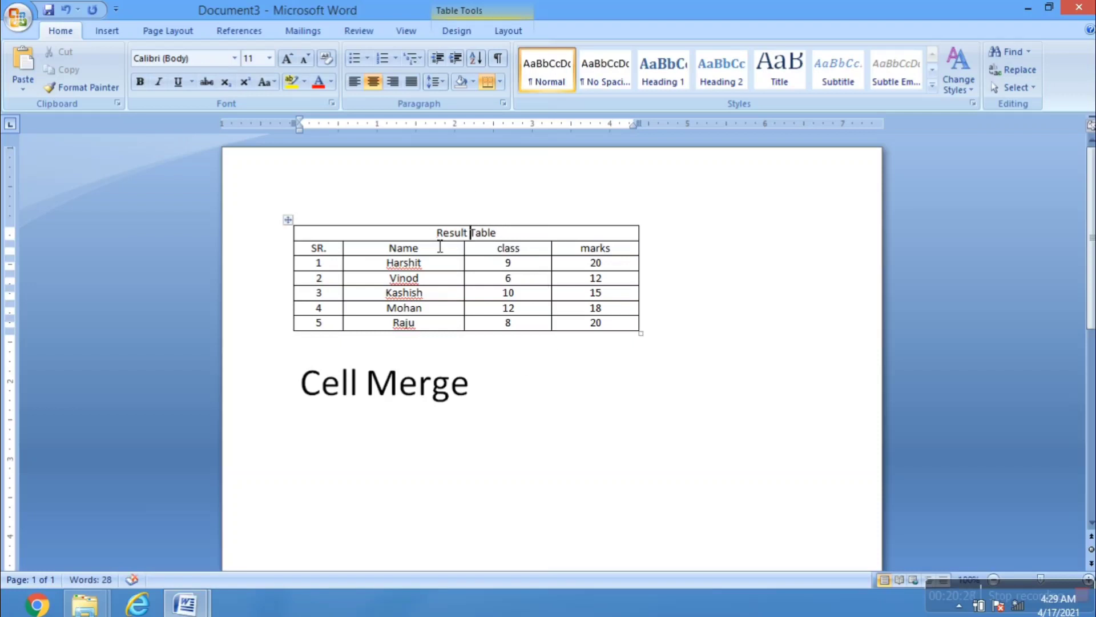
Step: Set the font size of the "Result Table" heading in the merged row to 28
{"action": "left_click_drag", "start_coordinate": [436, 232], "coordinate": [497, 234]}
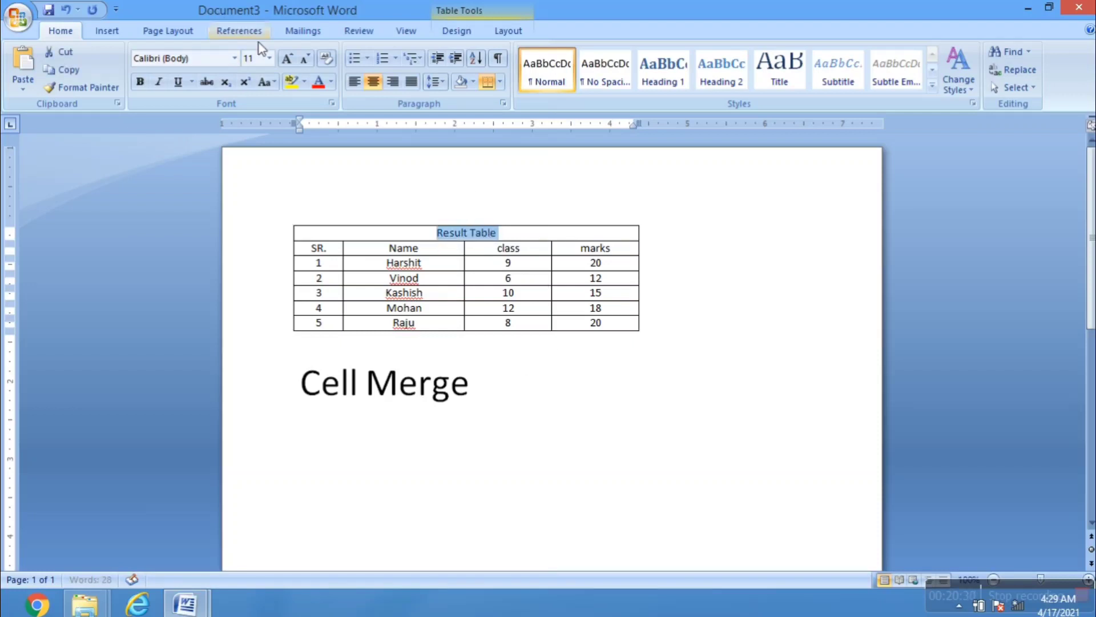
{"action": "left_click", "coordinate": [269, 57]}
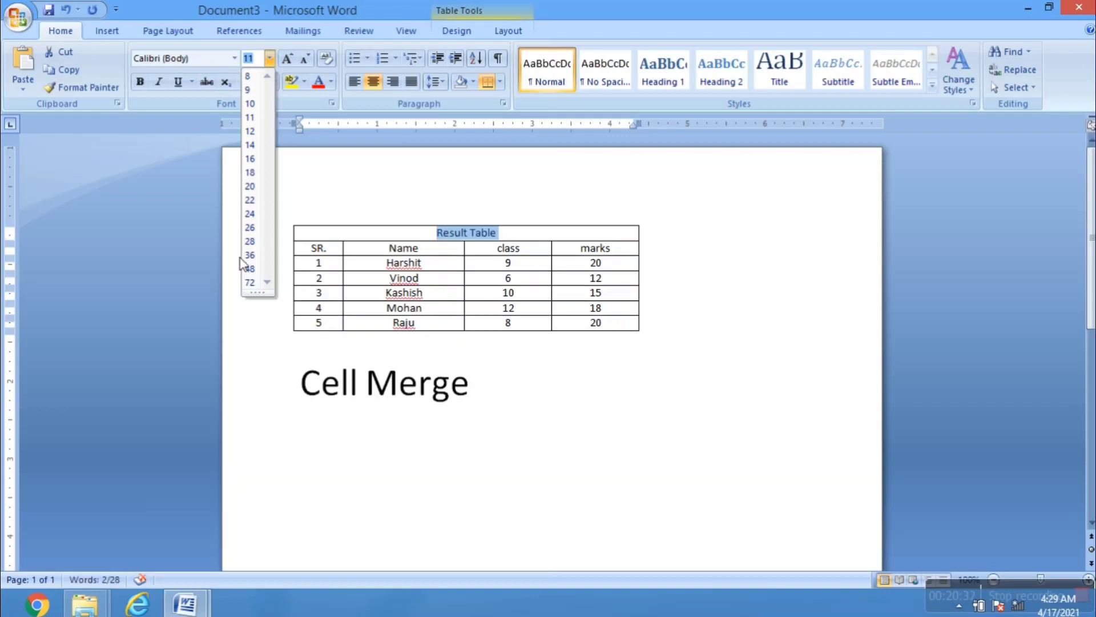
{"action": "left_click", "coordinate": [251, 242]}
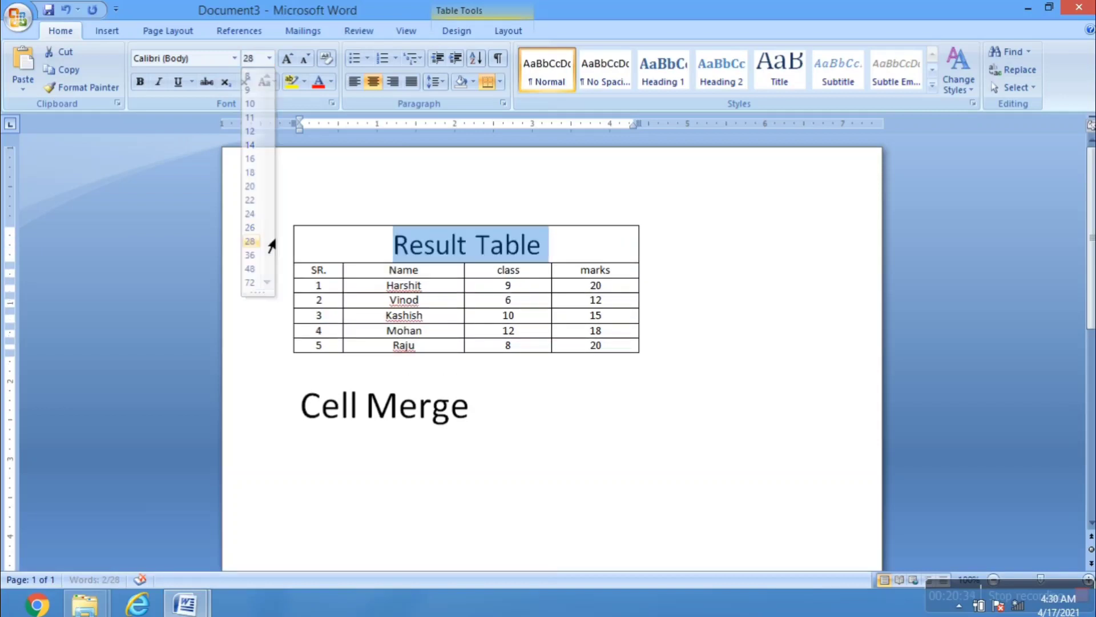
{"action": "left_click", "coordinate": [579, 375]}
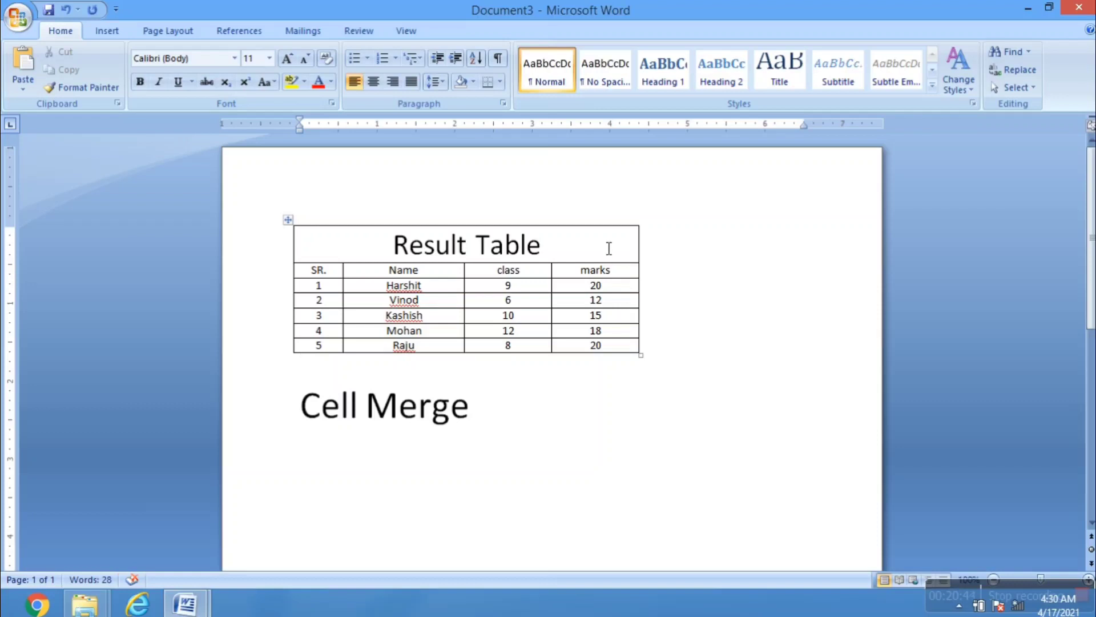
Step: Add a new line reading "Cell Split" below the "Cell Merge" line
{"action": "left_click", "coordinate": [495, 423]}
{"action": "key", "text": "Return"}
{"action": "type", "text": "Ce"}
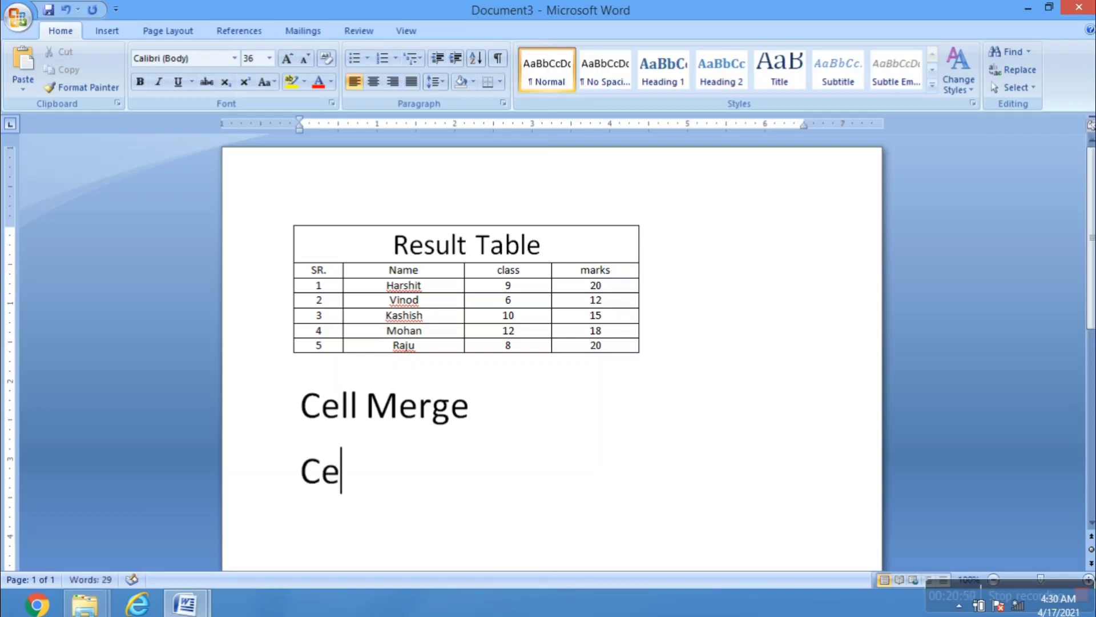
{"action": "type", "text": "ll S"}
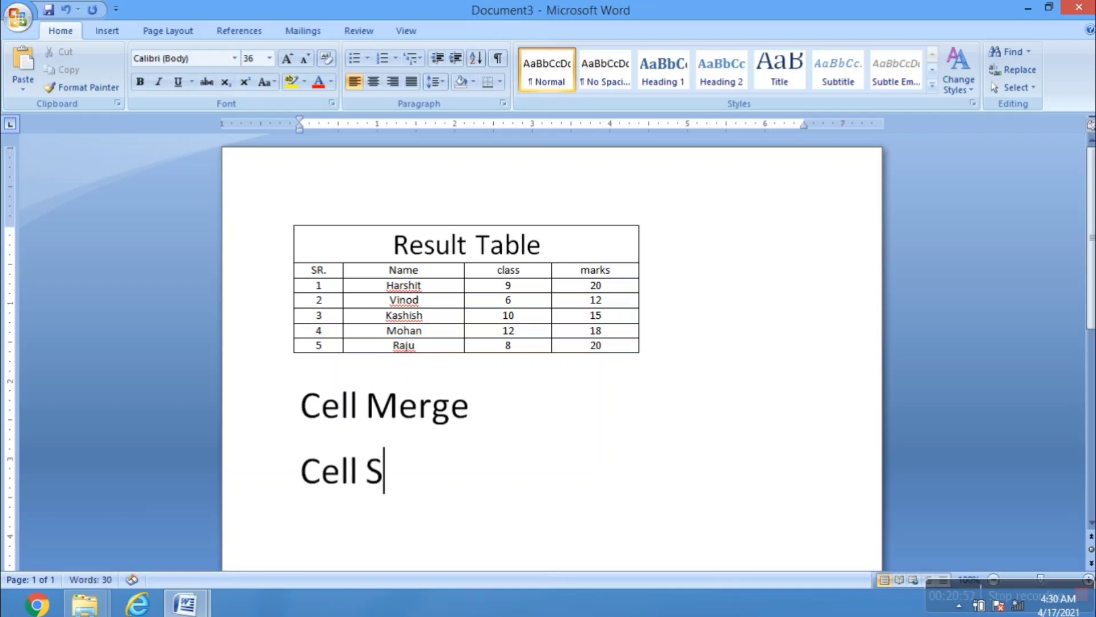
{"action": "type", "text": "plit"}
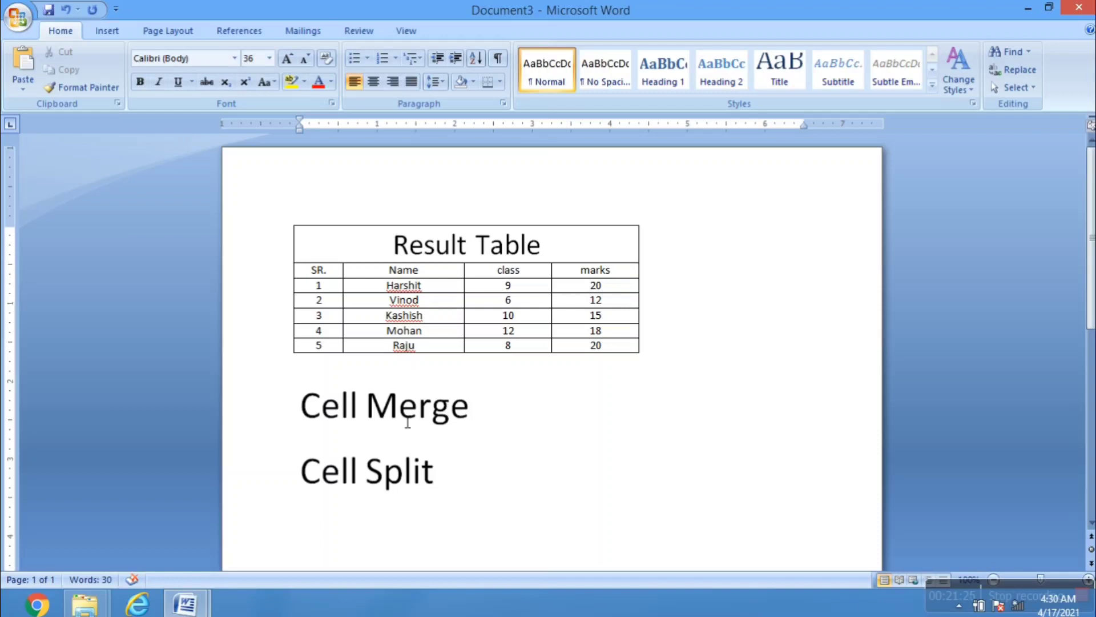
Step: Search the installed apps for "paint" and open Paint
{"action": "left_click", "coordinate": [593, 291]}
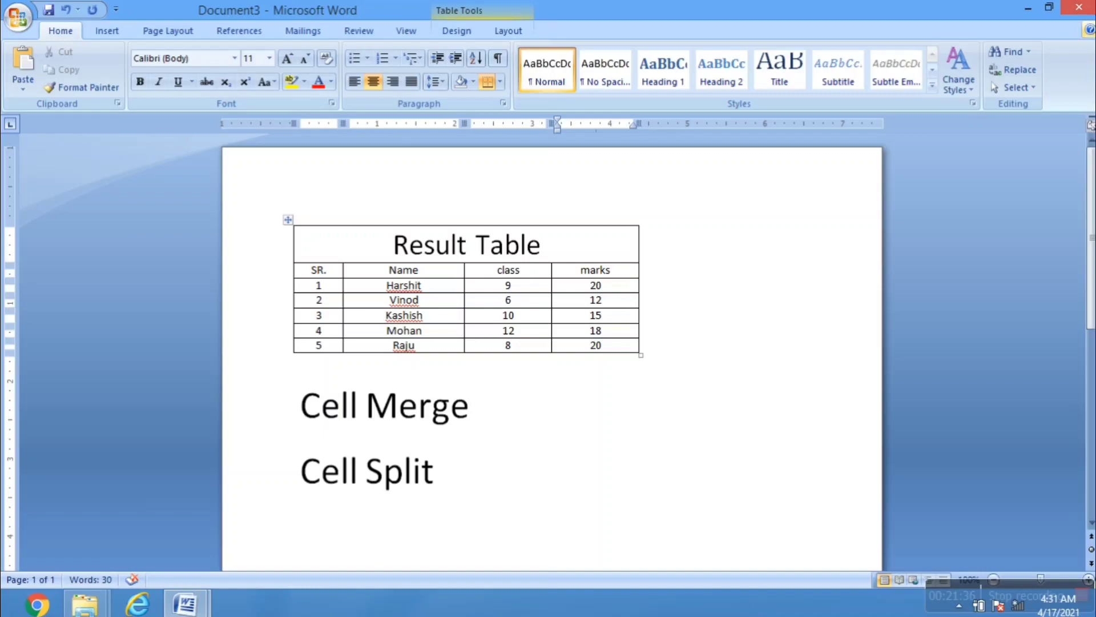
{"action": "mouse_move", "coordinate": [1093, 3]}
{"action": "left_click", "coordinate": [1078, 151]}
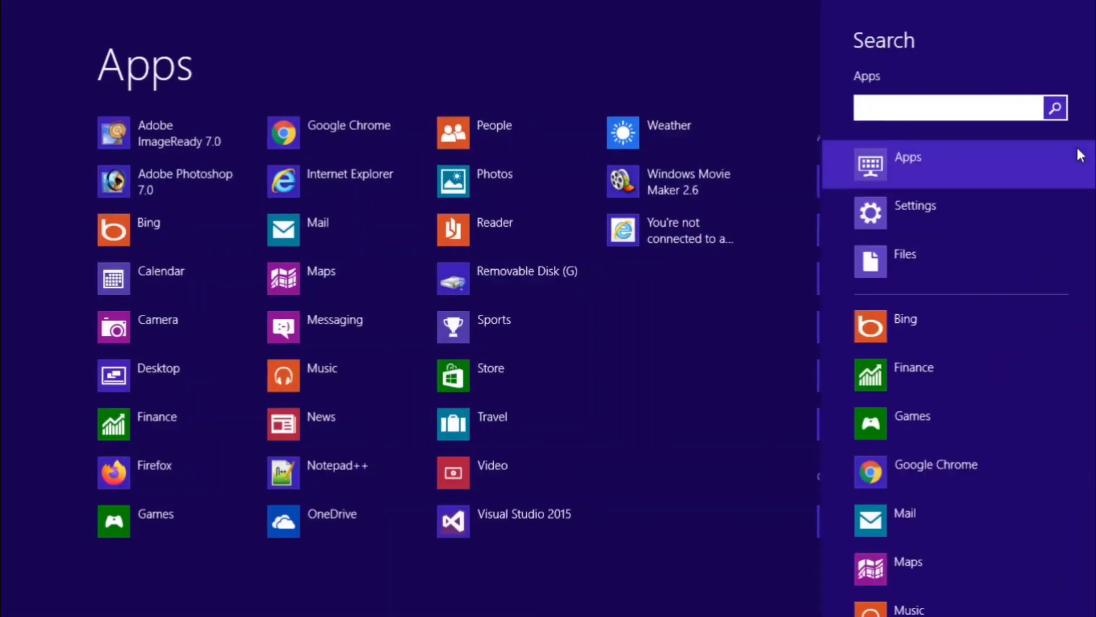
{"action": "type", "text": "paint"}
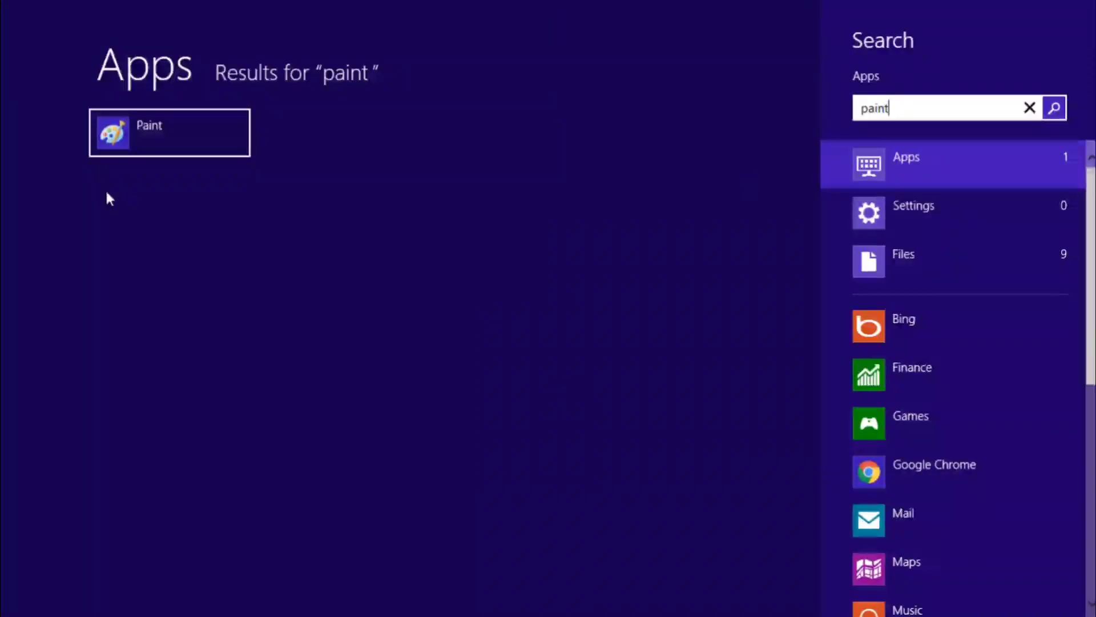
{"action": "left_click", "coordinate": [186, 140]}
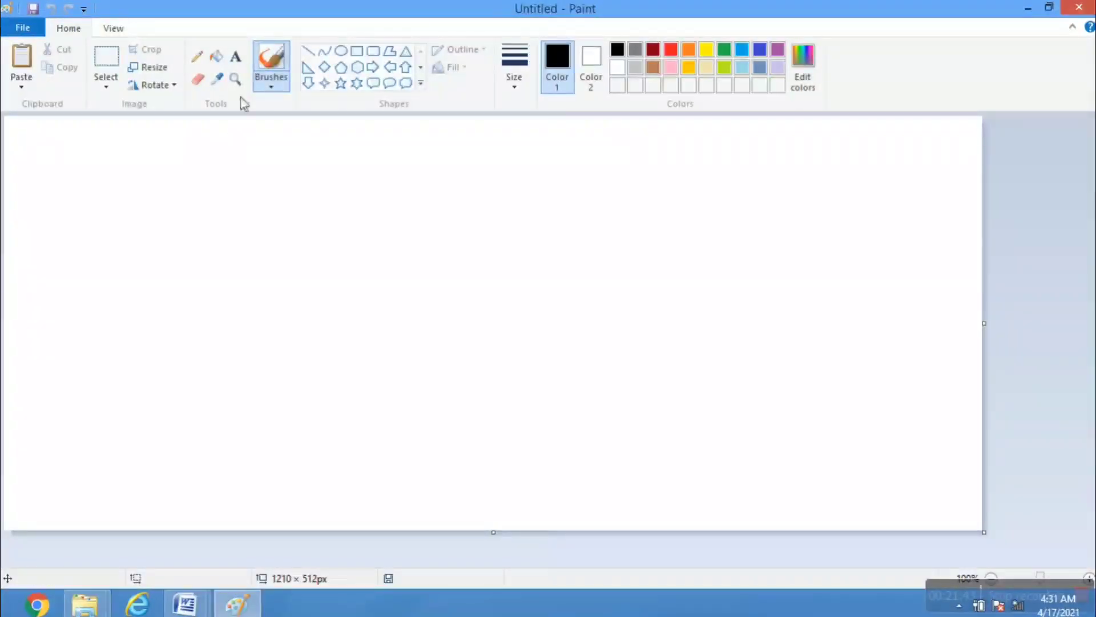
Step: Draw a rectangle about 384 × 173 px on the canvas and divide it with a vertical pencil line near its middle
{"action": "left_click", "coordinate": [358, 55]}
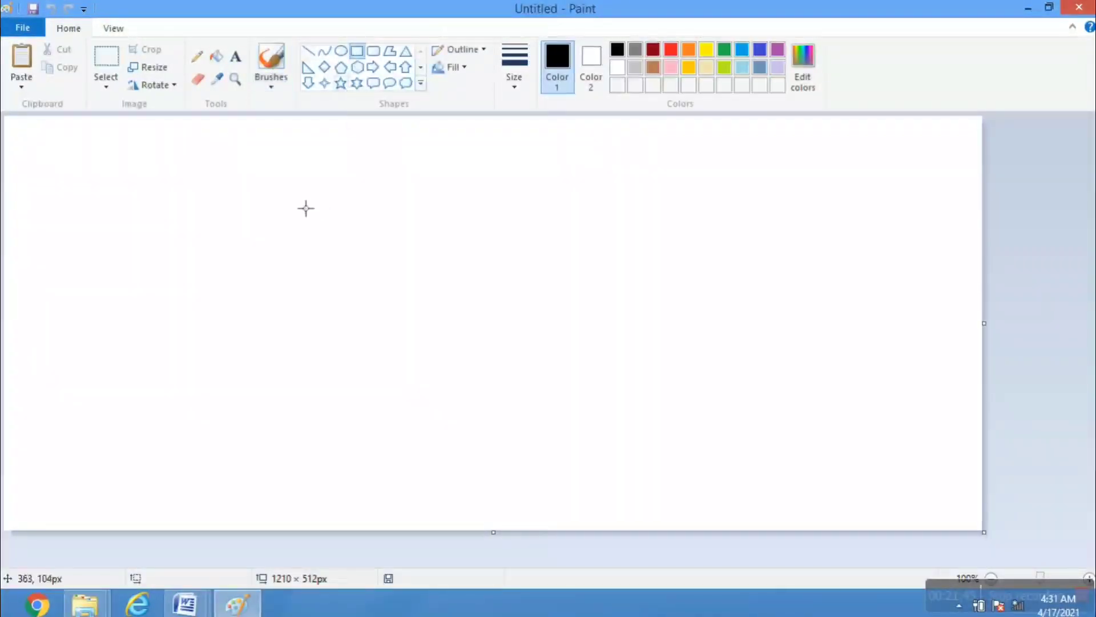
{"action": "left_click_drag", "start_coordinate": [304, 206], "coordinate": [615, 345]}
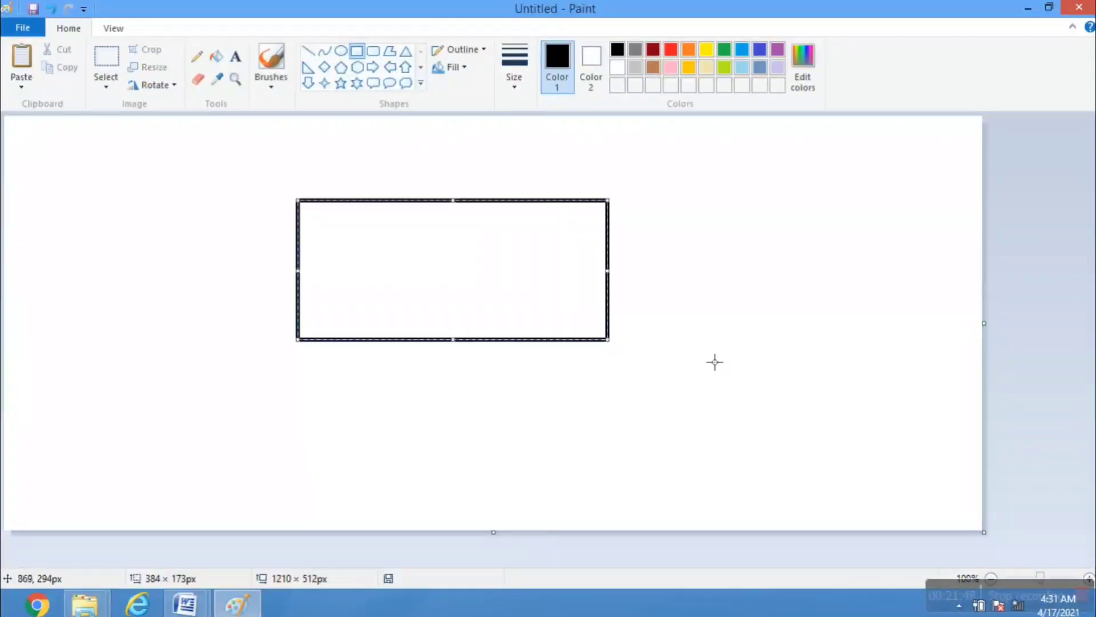
{"action": "left_click", "coordinate": [714, 361]}
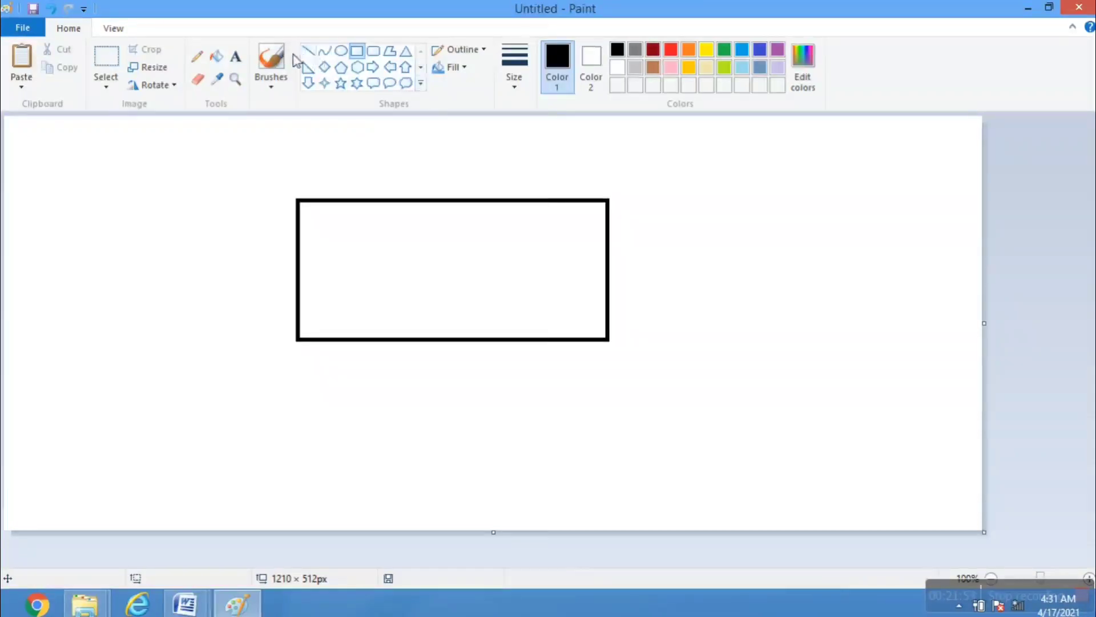
{"action": "left_click", "coordinate": [195, 59]}
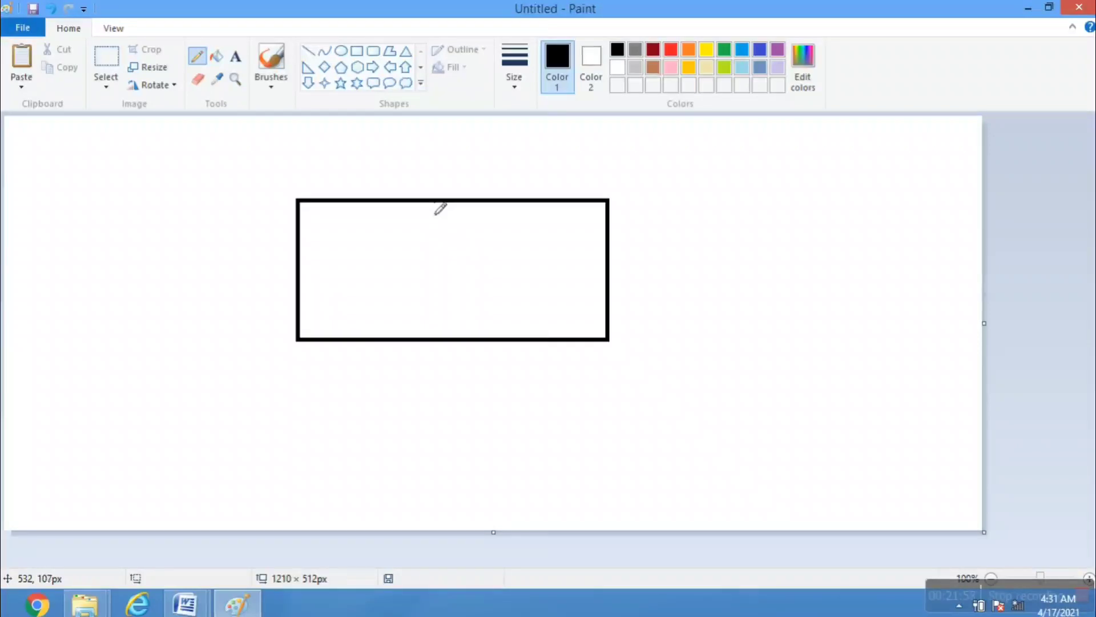
{"action": "left_click_drag", "start_coordinate": [439, 209], "coordinate": [439, 345]}
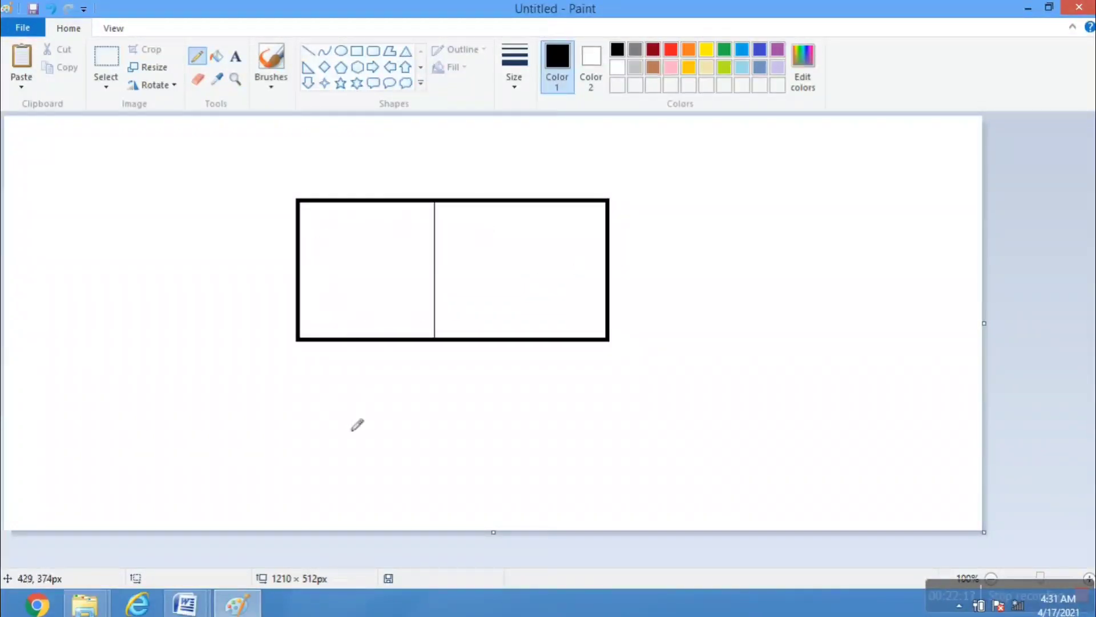
Step: Switch to Document3 in Word and clear the marks value in the row with serial number 4
{"action": "left_click", "coordinate": [183, 612]}
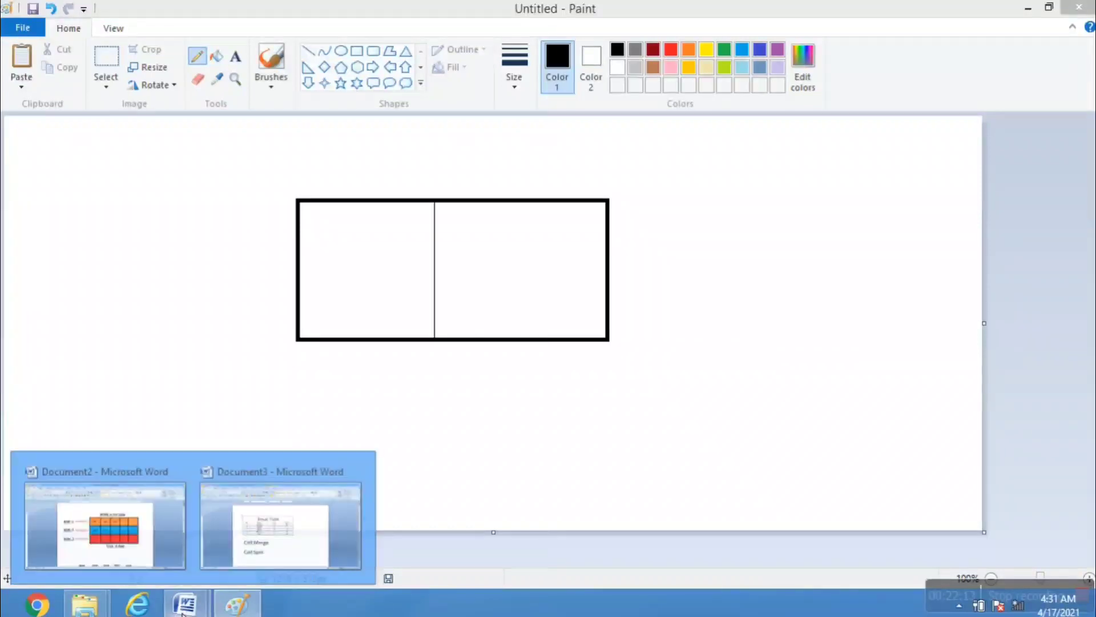
{"action": "left_click", "coordinate": [286, 536]}
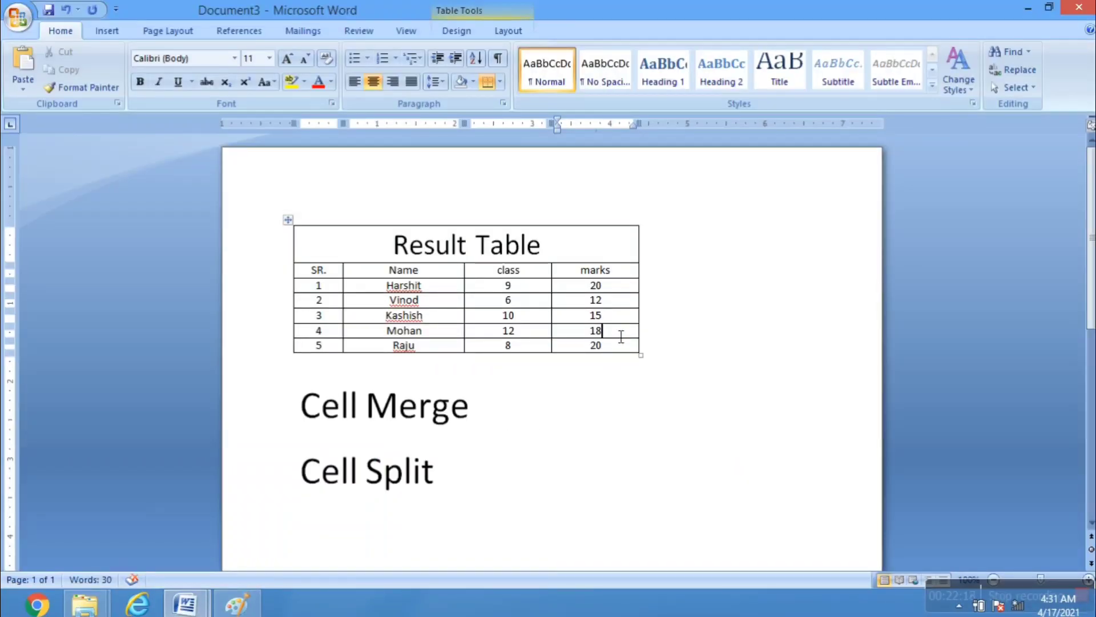
{"action": "key", "text": "BackSpace"}
{"action": "key", "text": "BackSpace"}
Step: Enlarge the whole table to about 5.8 inches wide and place the cursor in the empty marks cell of row 4
{"action": "left_click_drag", "start_coordinate": [643, 364], "coordinate": [654, 385]}
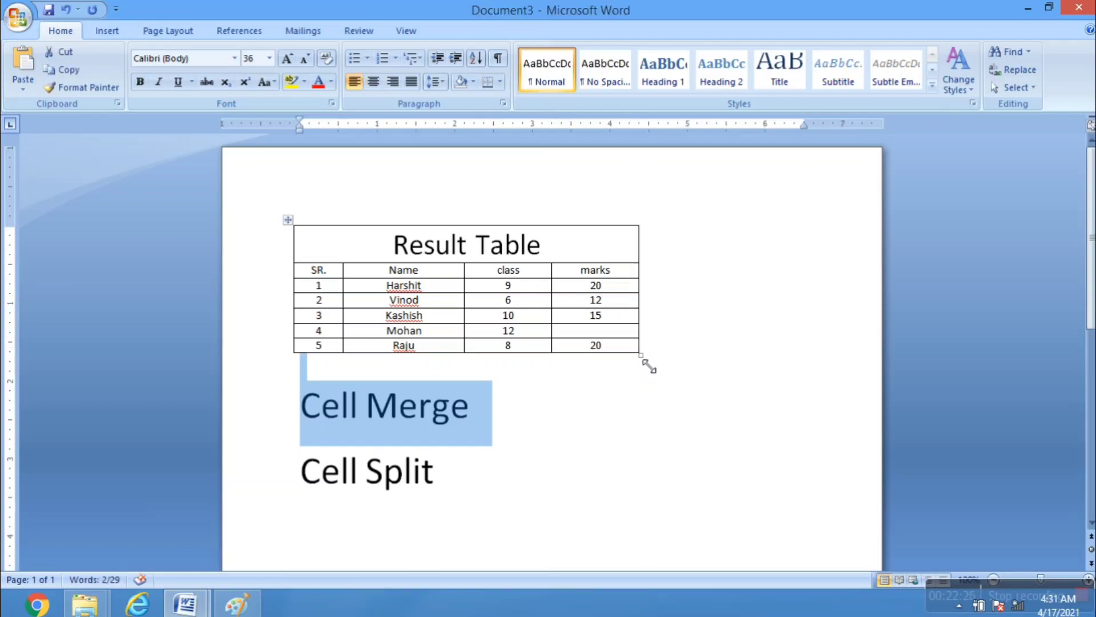
{"action": "left_click_drag", "start_coordinate": [648, 360], "coordinate": [749, 528]}
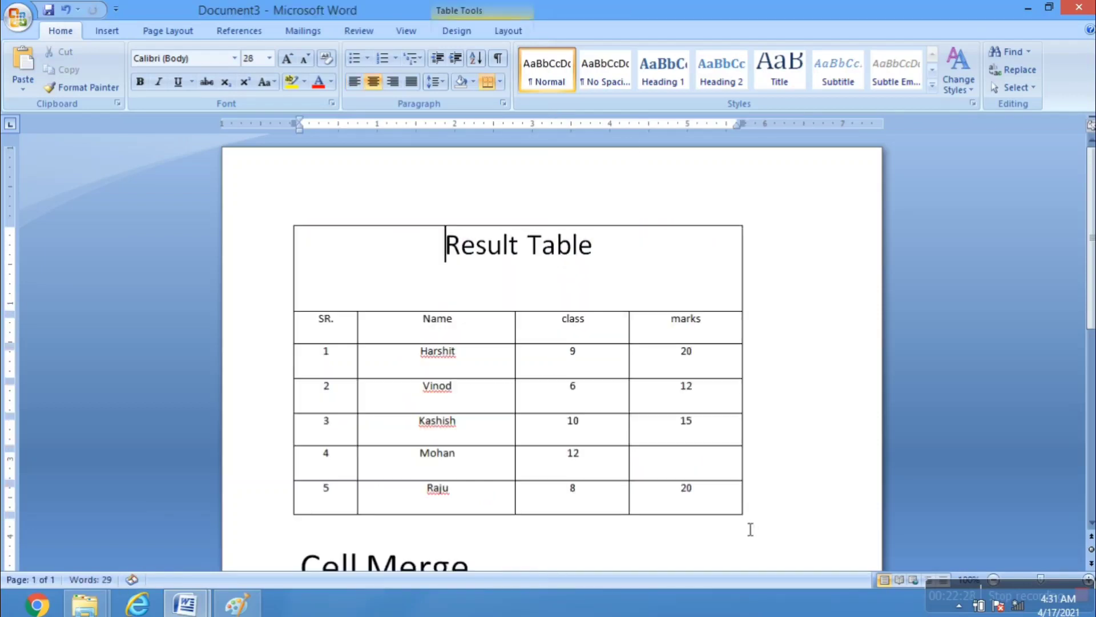
{"action": "scroll", "coordinate": [742, 502], "scroll_direction": "down", "scroll_amount": 3}
{"action": "left_click", "coordinate": [705, 351]}
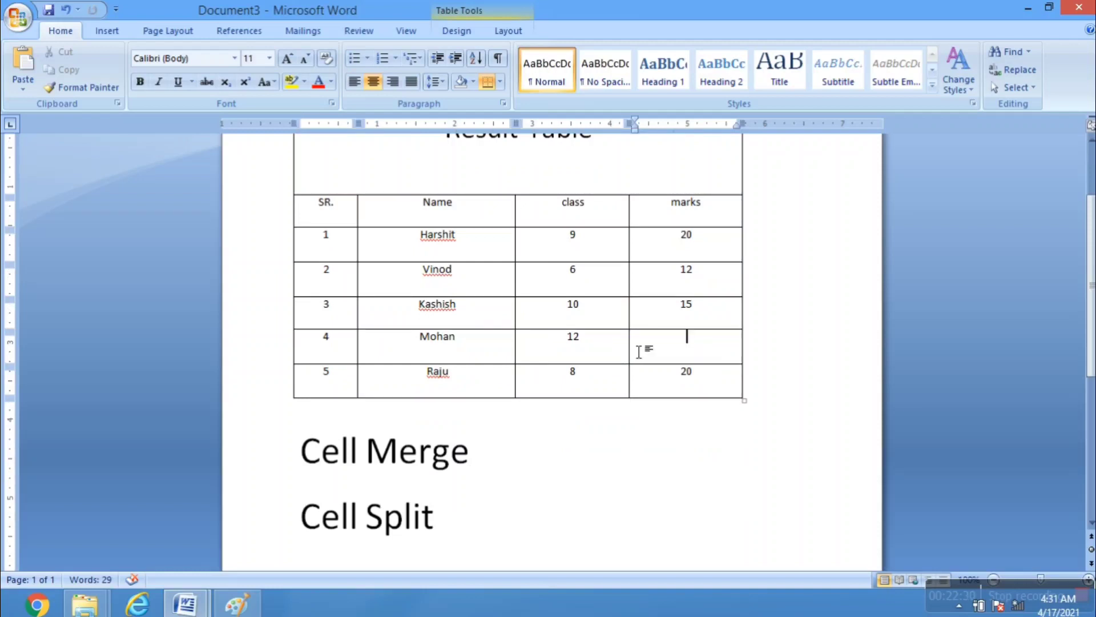
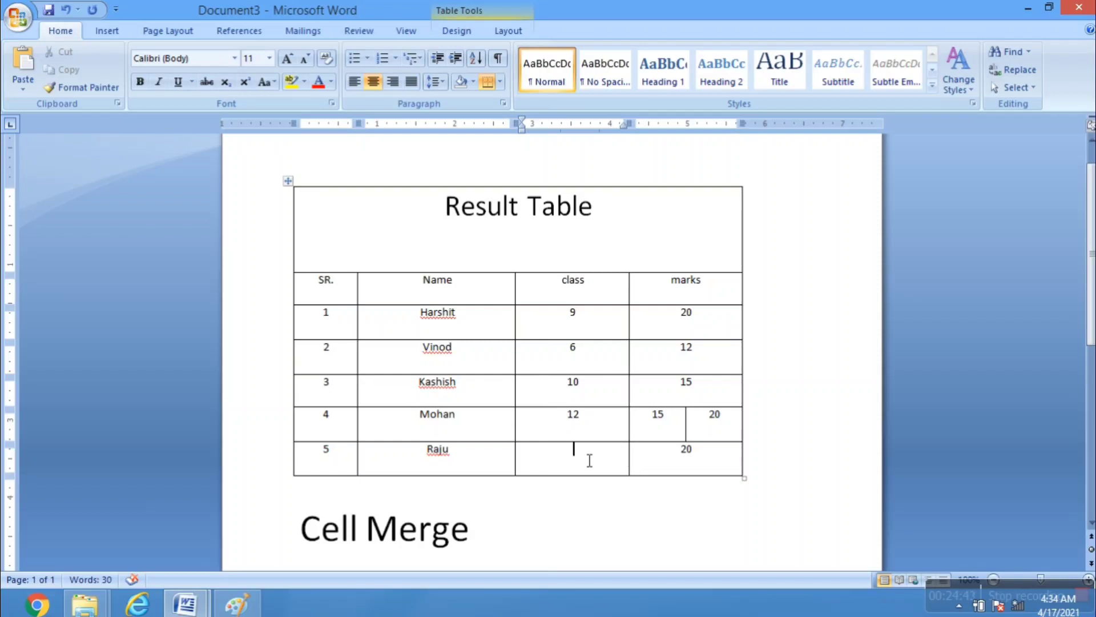
Step: Clear the class cell in the row with serial number 5 and open the Split Cells dialog for it
{"action": "key", "text": "BackSpace"}
{"action": "right_click", "coordinate": [575, 460]}
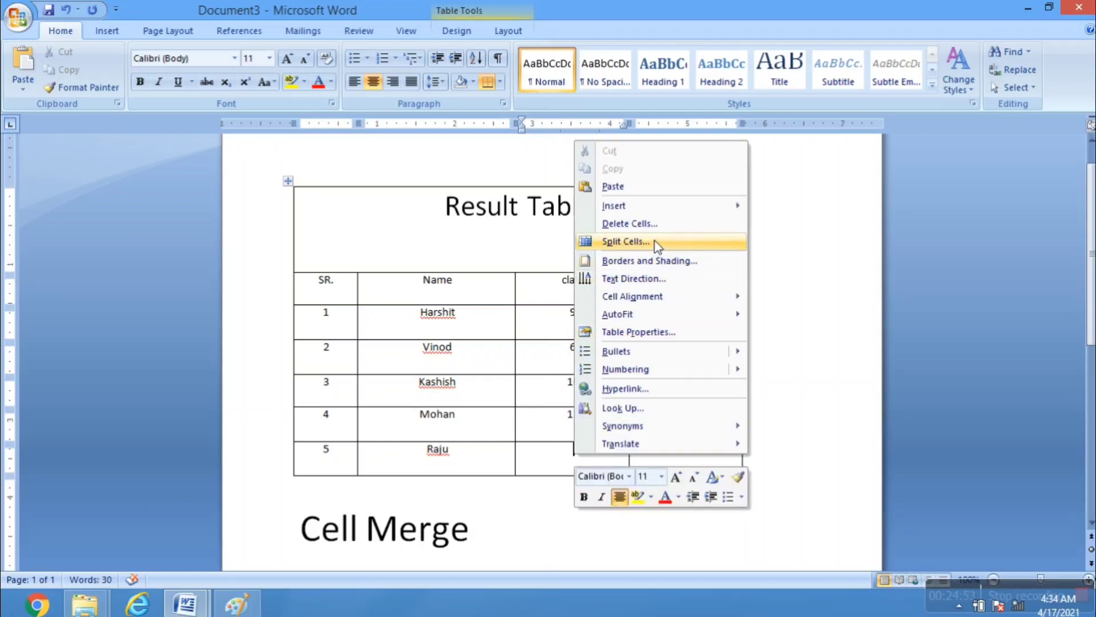
{"action": "left_click", "coordinate": [625, 242]}
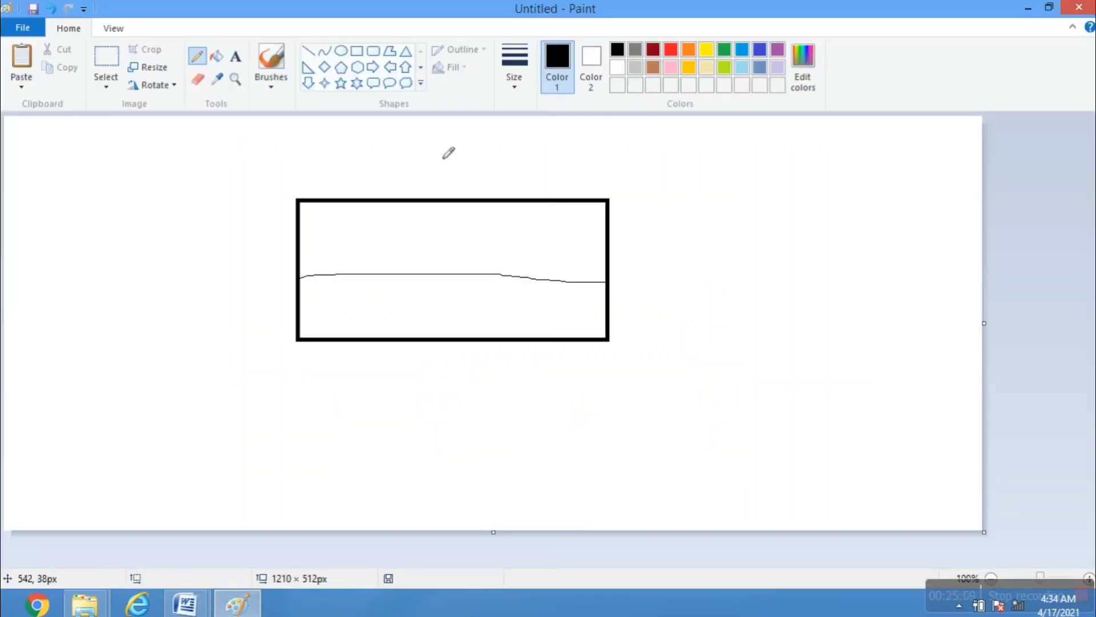
Step: In Paint, sketch a pencil arrow pointing down at the rectangle's top edge and one pointing right at each of its two halves
{"action": "mouse_move", "coordinate": [443, 148]}
{"action": "left_mouse_down"}
{"action": "mouse_move", "coordinate": [437, 185]}
{"action": "mouse_move", "coordinate": [468, 168]}
{"action": "left_mouse_up"}
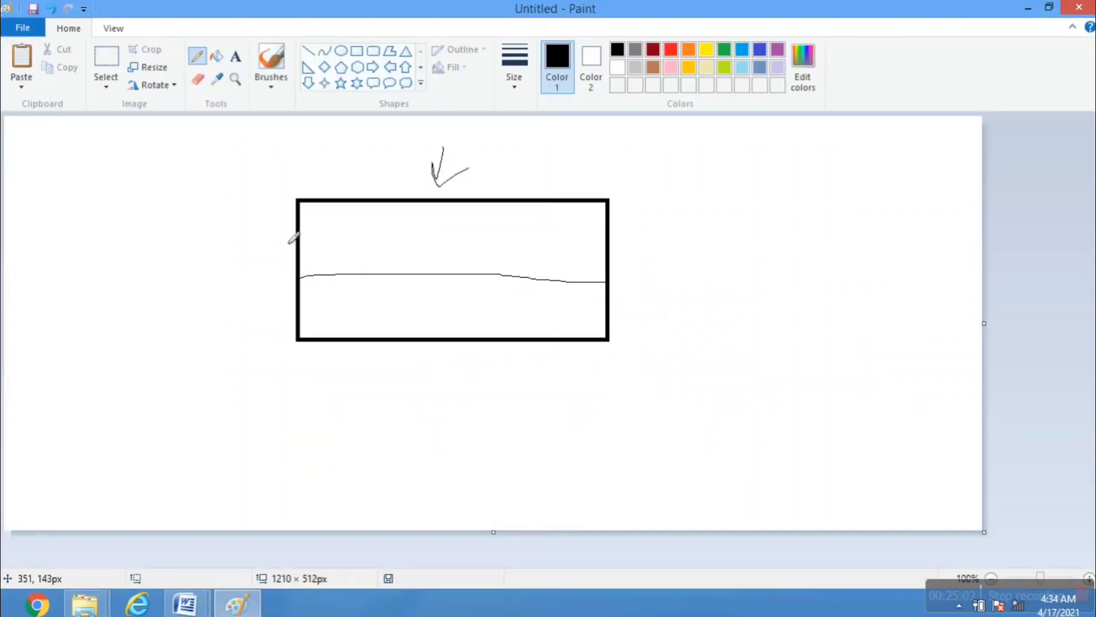
{"action": "mouse_move", "coordinate": [199, 239]}
{"action": "left_mouse_down"}
{"action": "mouse_move", "coordinate": [273, 238]}
{"action": "mouse_move", "coordinate": [263, 251]}
{"action": "left_mouse_up"}
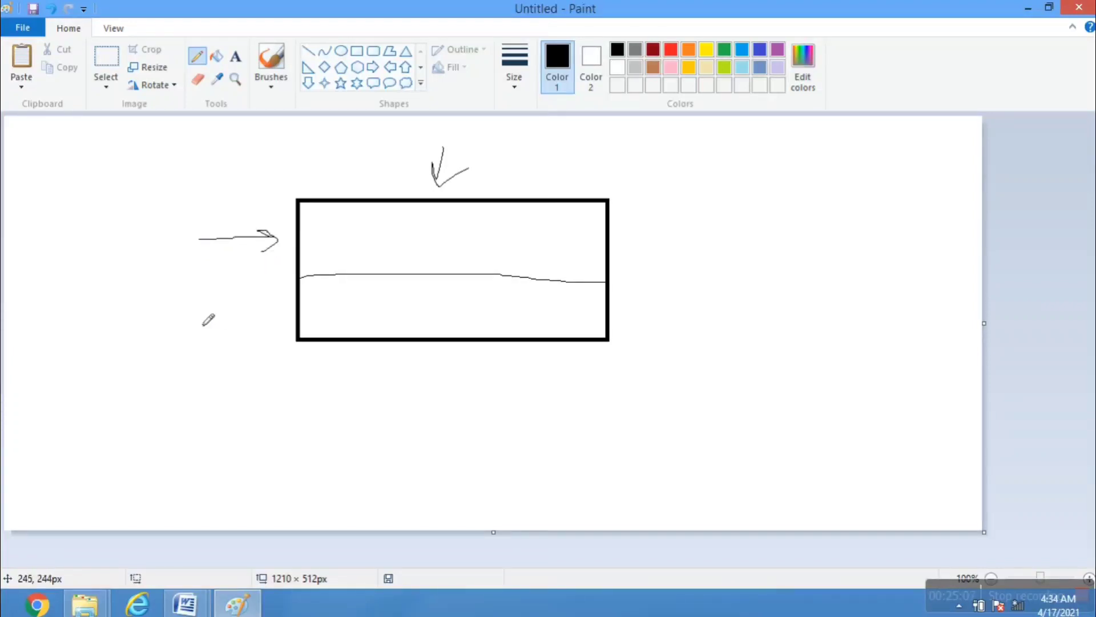
{"action": "mouse_move", "coordinate": [199, 313]}
{"action": "left_mouse_down"}
{"action": "mouse_move", "coordinate": [280, 316]}
{"action": "mouse_move", "coordinate": [260, 339]}
{"action": "left_mouse_up"}
Step: Return to Document3 in Word and split the empty class cell of row 5 into 1 column and 2 rows
{"action": "left_click", "coordinate": [185, 604]}
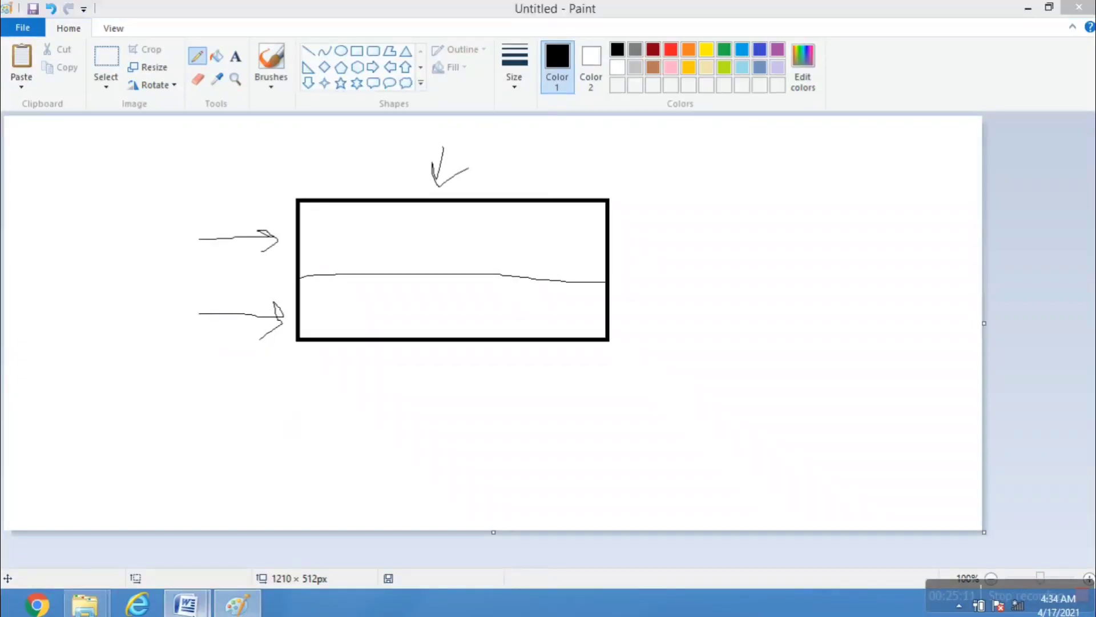
{"action": "left_click", "coordinate": [282, 523]}
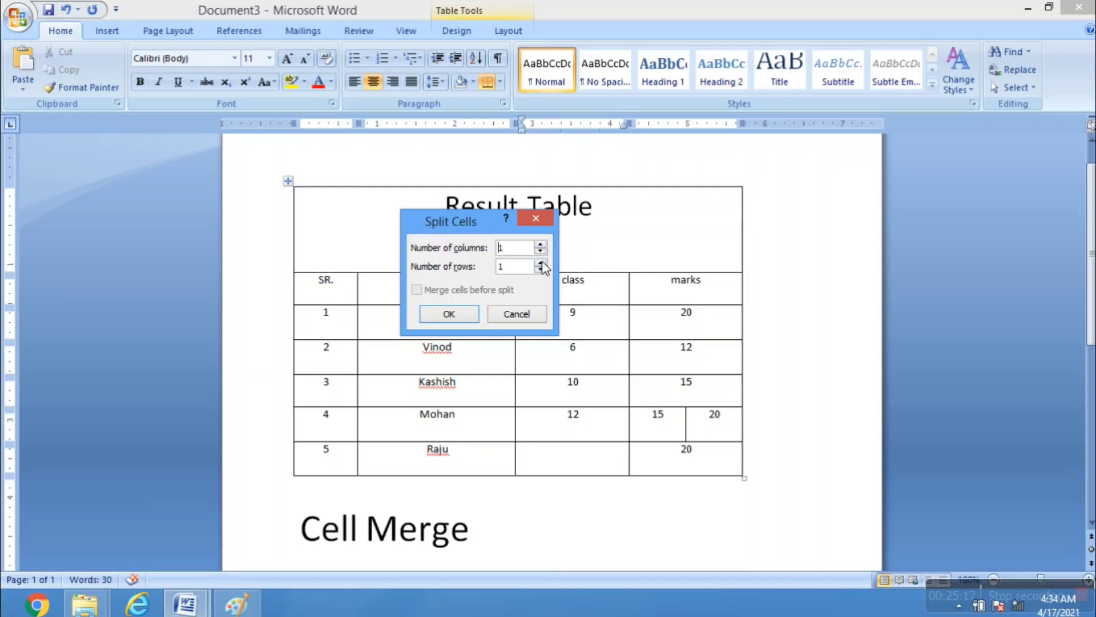
{"action": "left_click", "coordinate": [463, 311]}
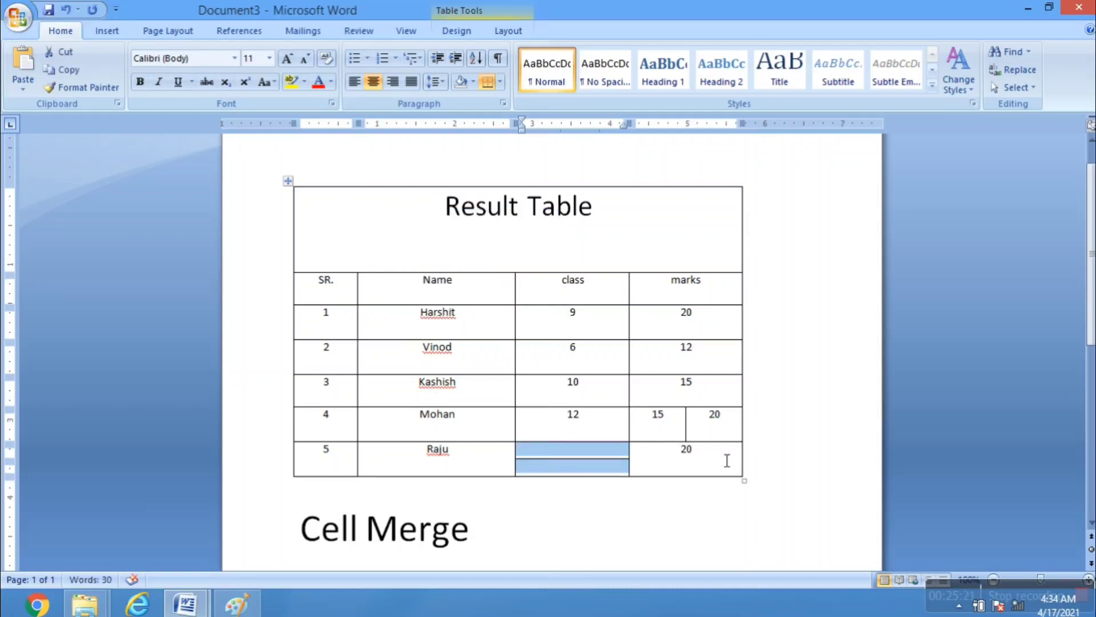
{"action": "left_click", "coordinate": [859, 418]}
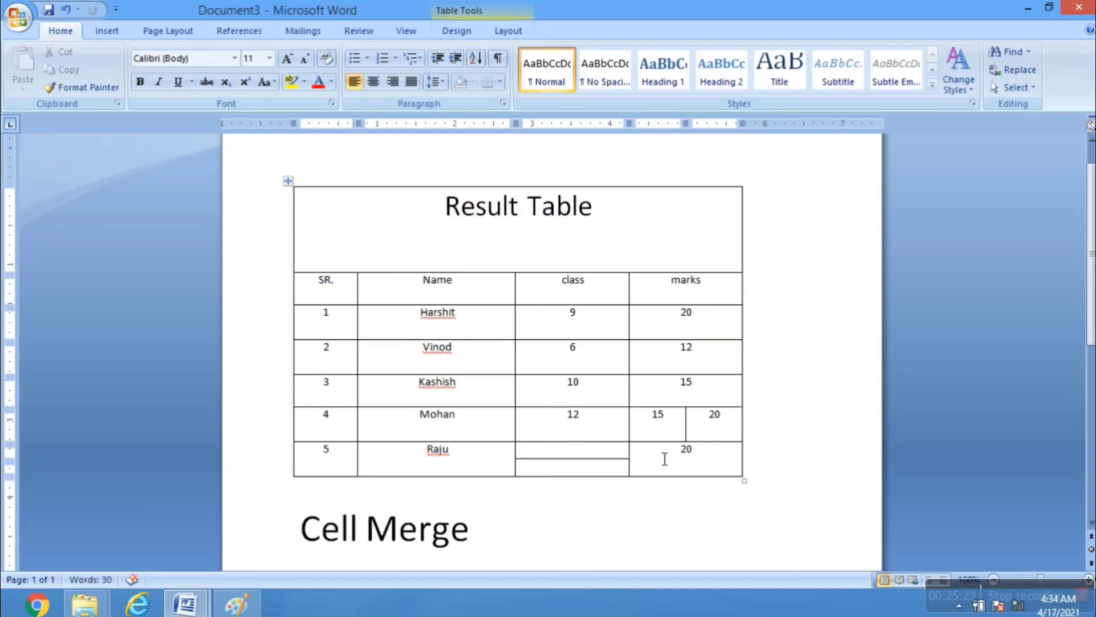
{"action": "scroll", "coordinate": [613, 465], "scroll_direction": "down", "scroll_amount": 1}
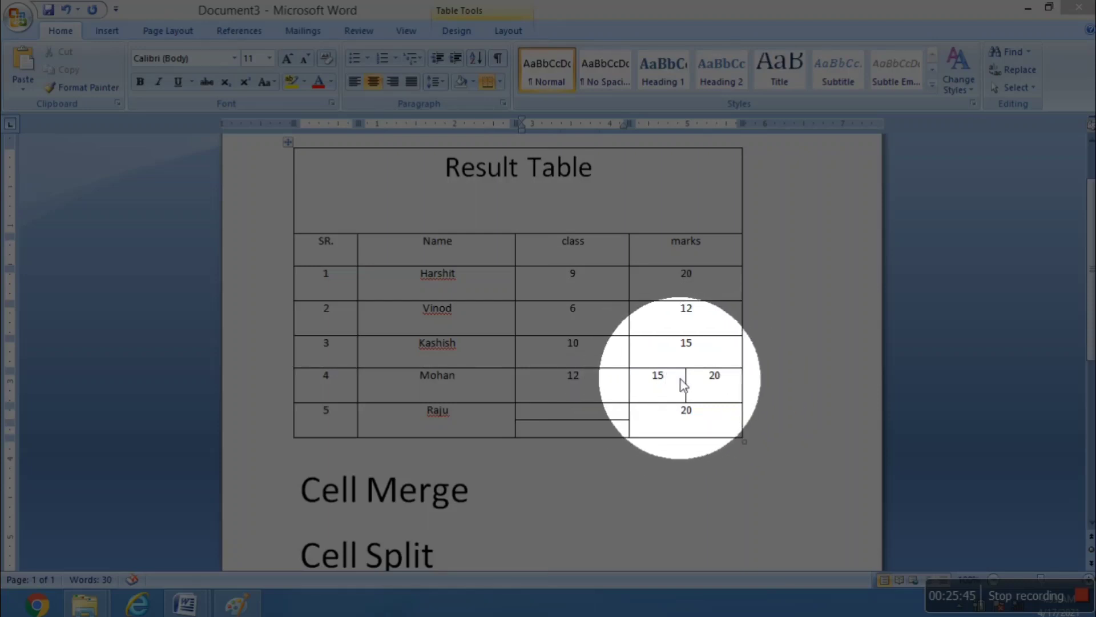
{"action": "key", "text": "ctrl+F10"}
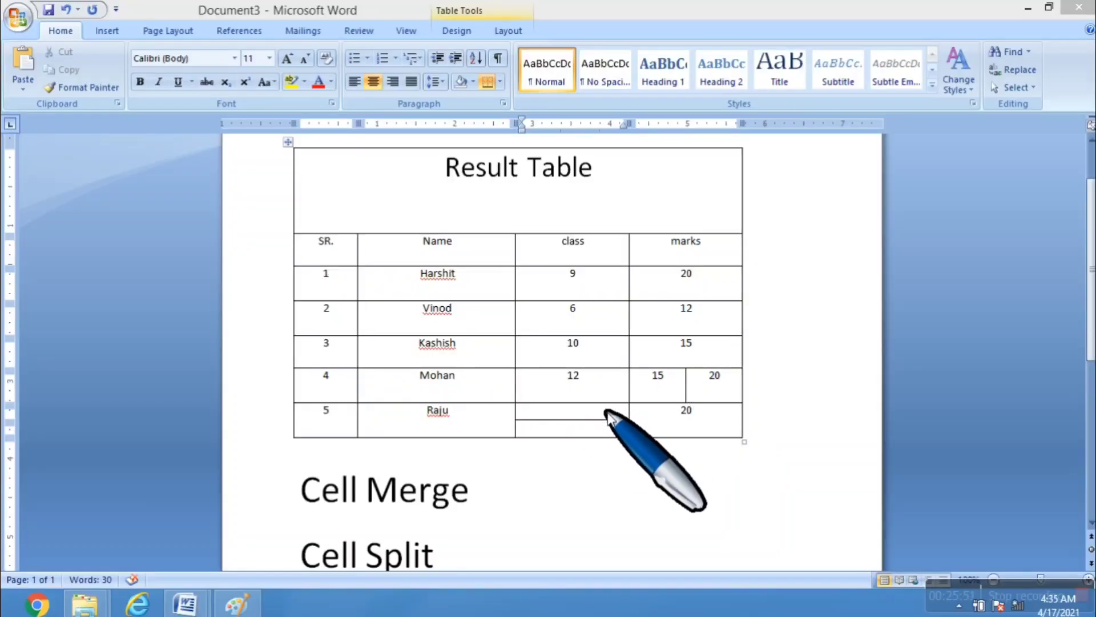
{"action": "key", "text": "ctrl+F10"}
{"action": "key", "text": "ctrl+F10"}
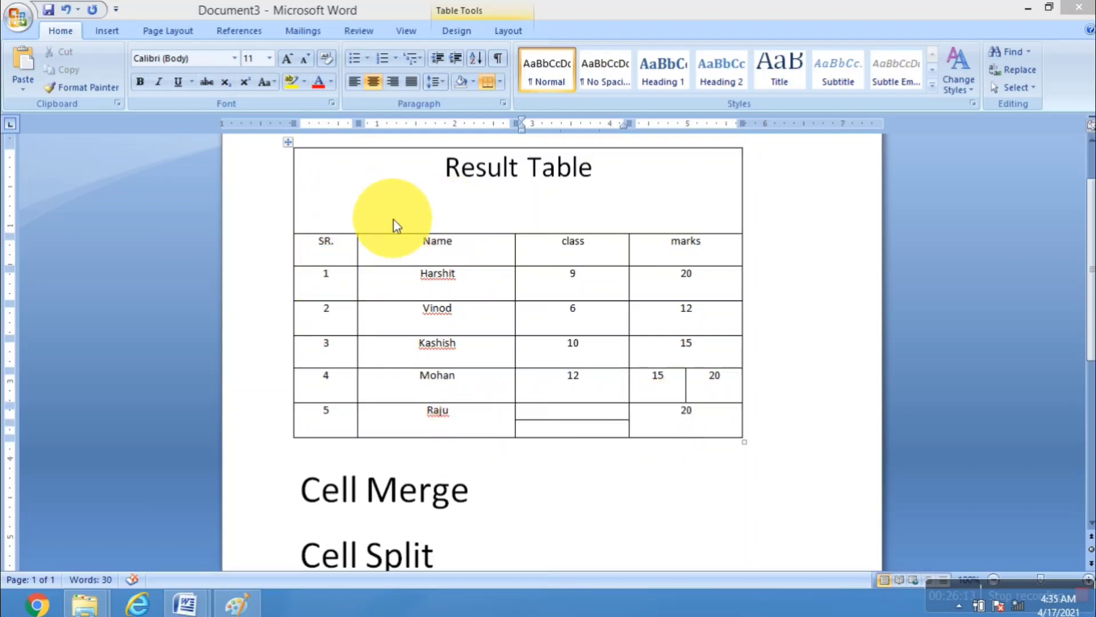
Step: Open the Borders and Shading settings for the whole result table and choose the All border setting
{"action": "left_click", "coordinate": [289, 139]}
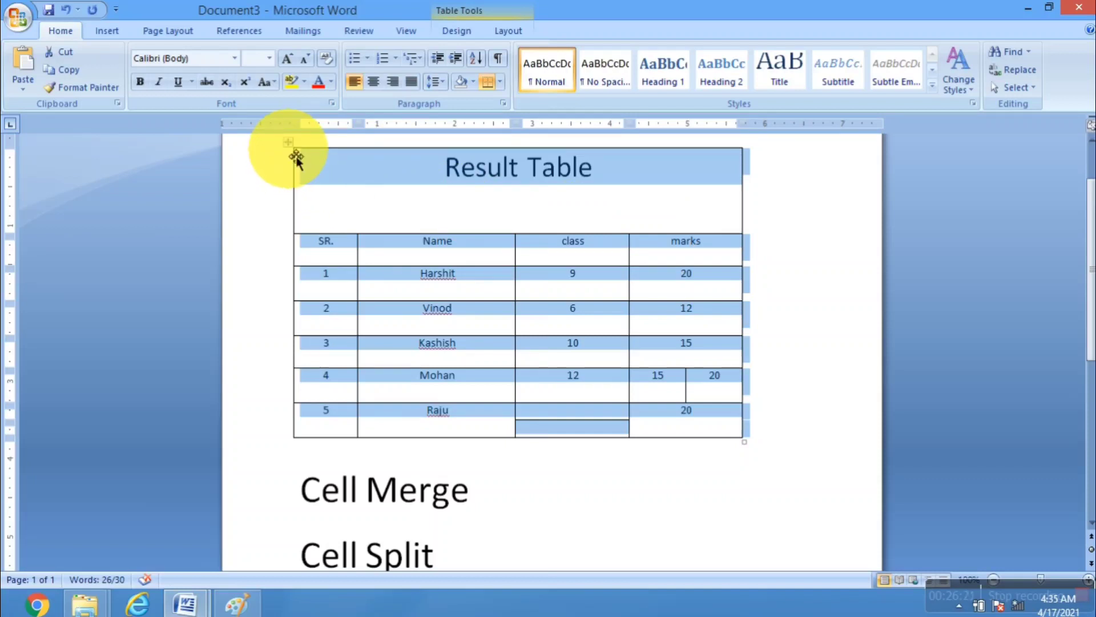
{"action": "left_click", "coordinate": [185, 35]}
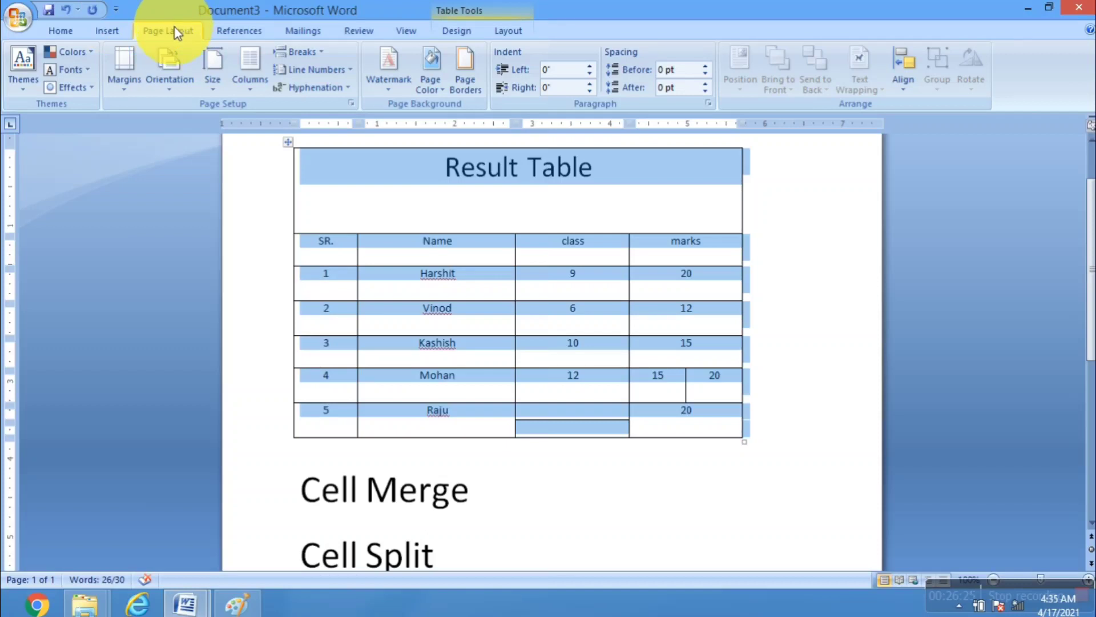
{"action": "left_click", "coordinate": [465, 64]}
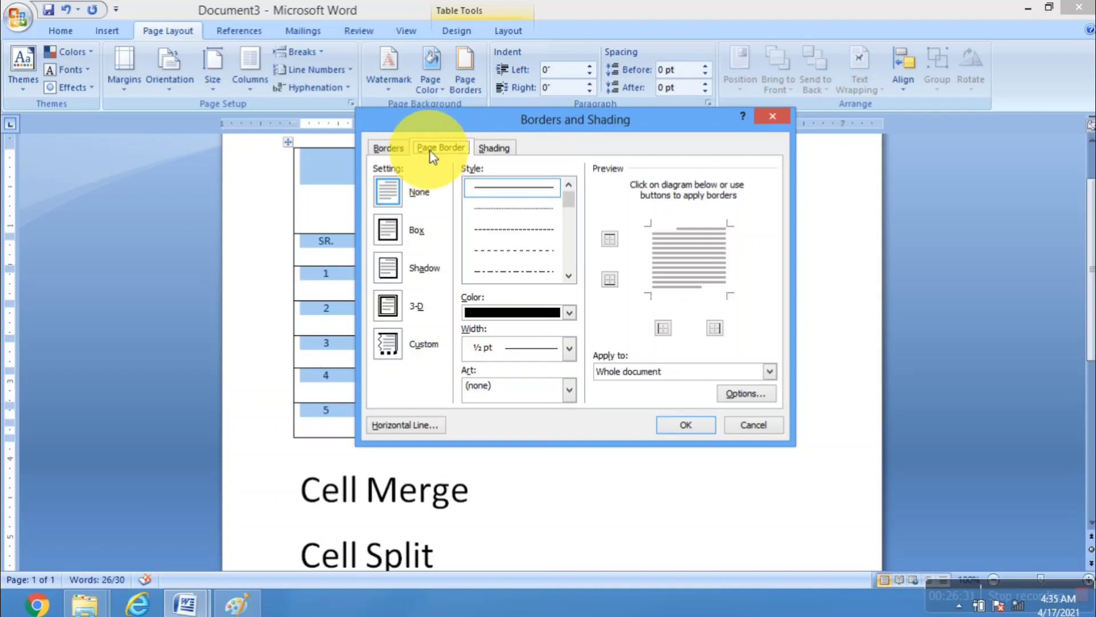
{"action": "left_click", "coordinate": [393, 147]}
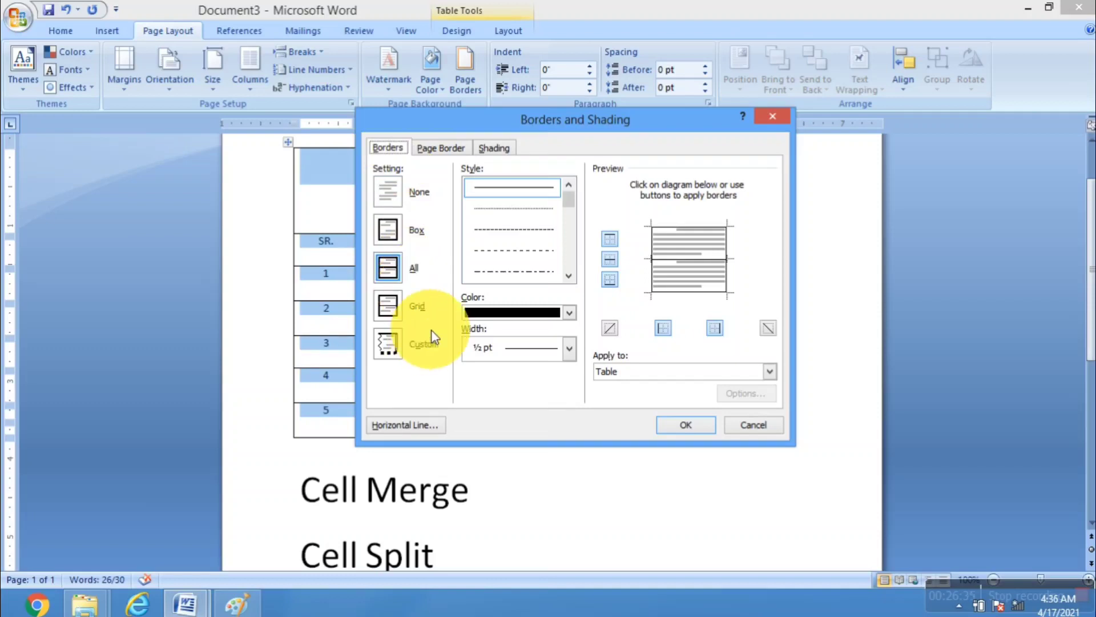
{"action": "left_click_drag", "start_coordinate": [594, 126], "coordinate": [863, 128]}
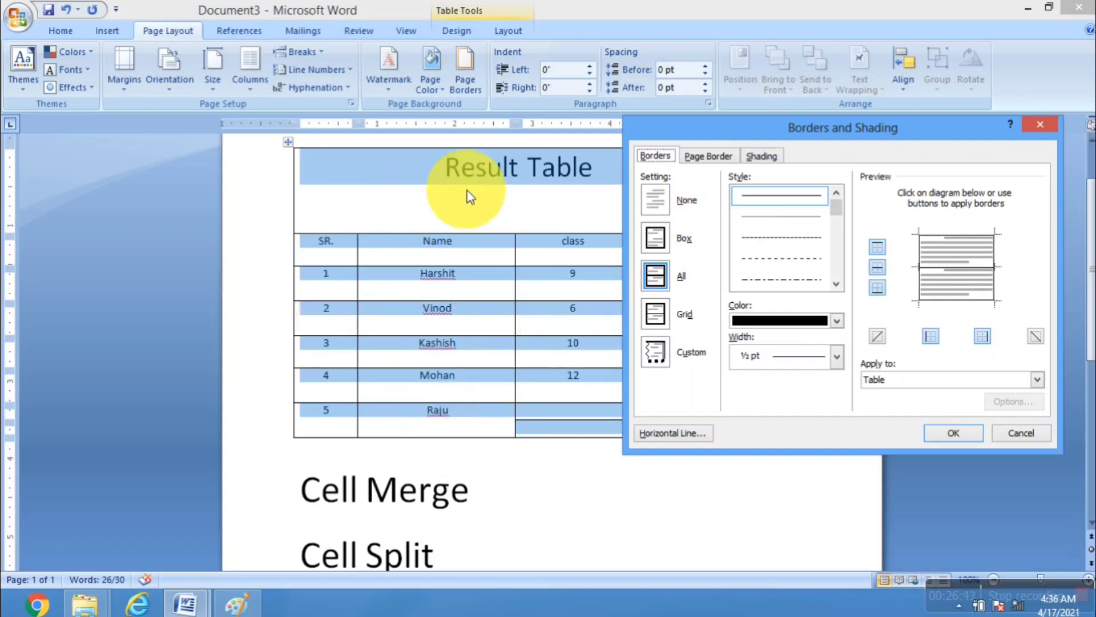
{"action": "left_click", "coordinate": [661, 275]}
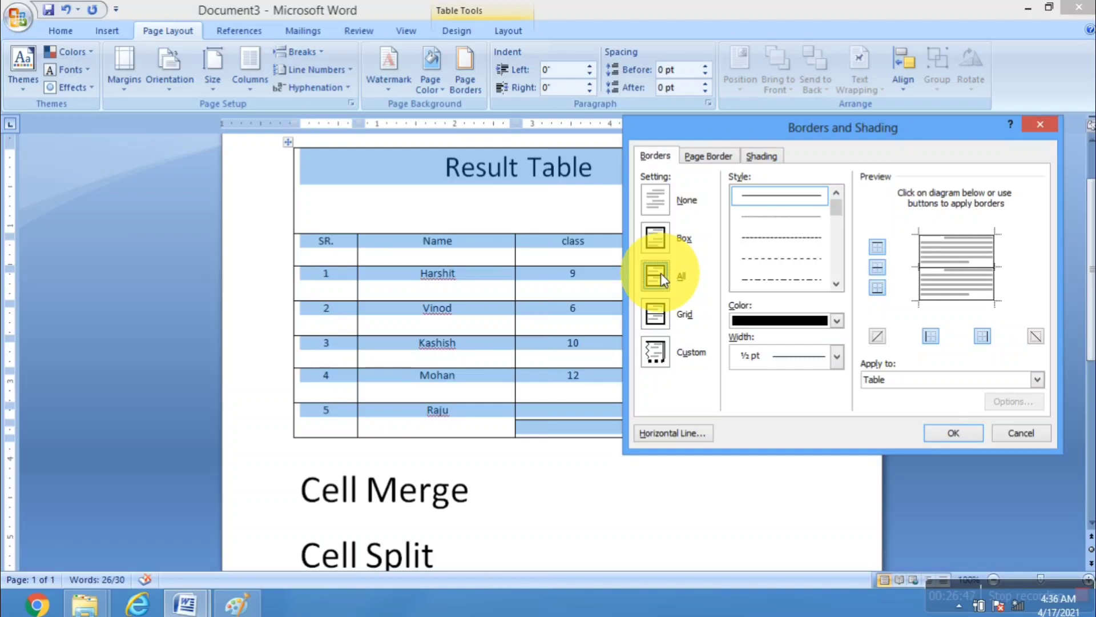
Step: Choose the 3 pt triple-line style in red and apply it to all borders of the result table
{"action": "left_click", "coordinate": [836, 284]}
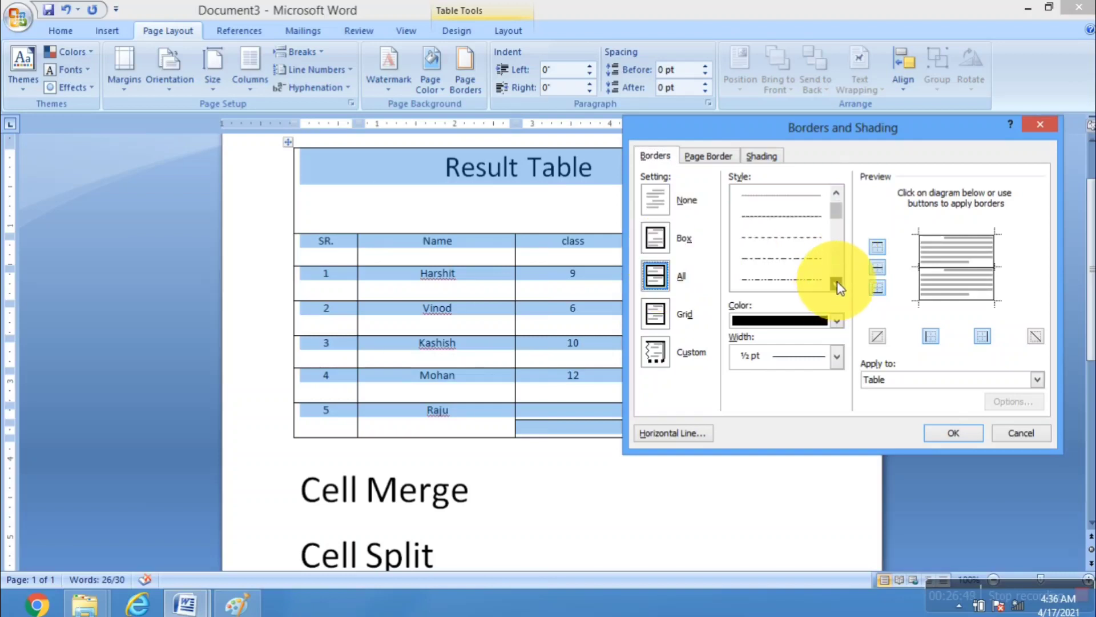
{"action": "left_click", "coordinate": [837, 283]}
{"action": "left_click", "coordinate": [836, 284]}
{"action": "left_click", "coordinate": [837, 284]}
{"action": "left_click", "coordinate": [837, 284]}
{"action": "left_click", "coordinate": [836, 283]}
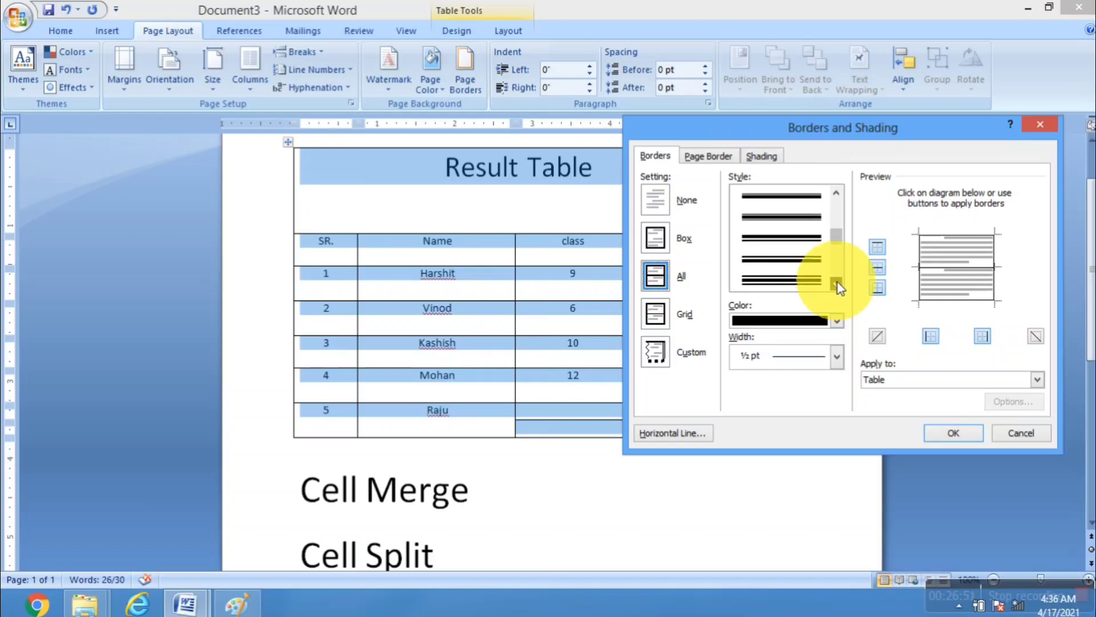
{"action": "left_click", "coordinate": [837, 283]}
{"action": "left_click", "coordinate": [836, 284]}
{"action": "left_click", "coordinate": [836, 284]}
{"action": "left_click", "coordinate": [837, 284]}
{"action": "left_click", "coordinate": [837, 284]}
{"action": "left_click", "coordinate": [837, 285]}
{"action": "left_click", "coordinate": [837, 285]}
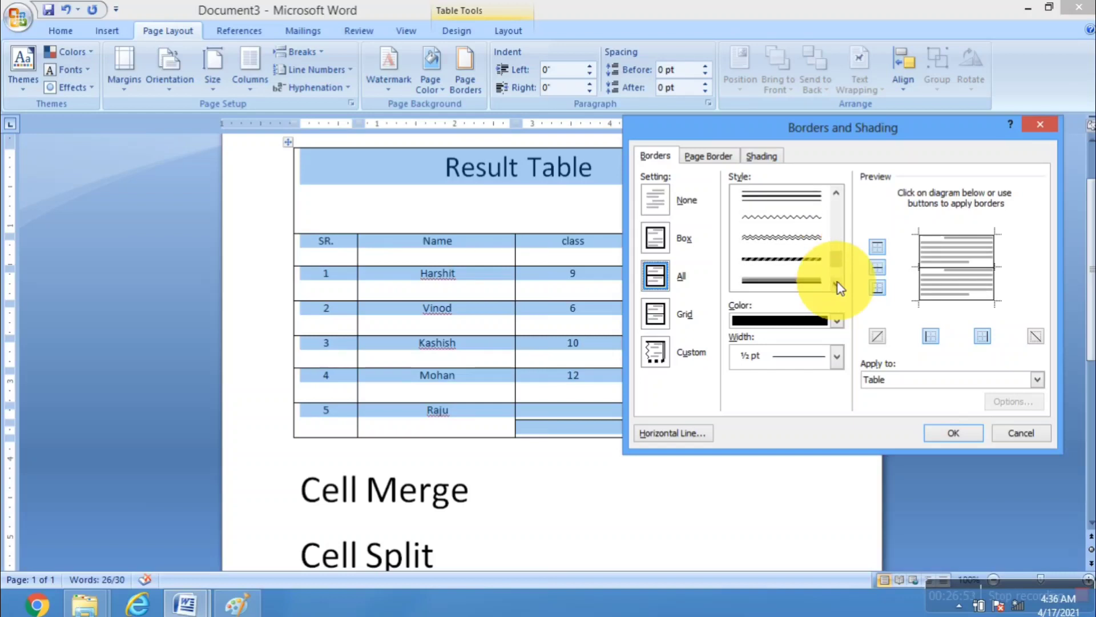
{"action": "left_click", "coordinate": [837, 285]}
{"action": "left_click", "coordinate": [837, 284]}
{"action": "left_click", "coordinate": [837, 285]}
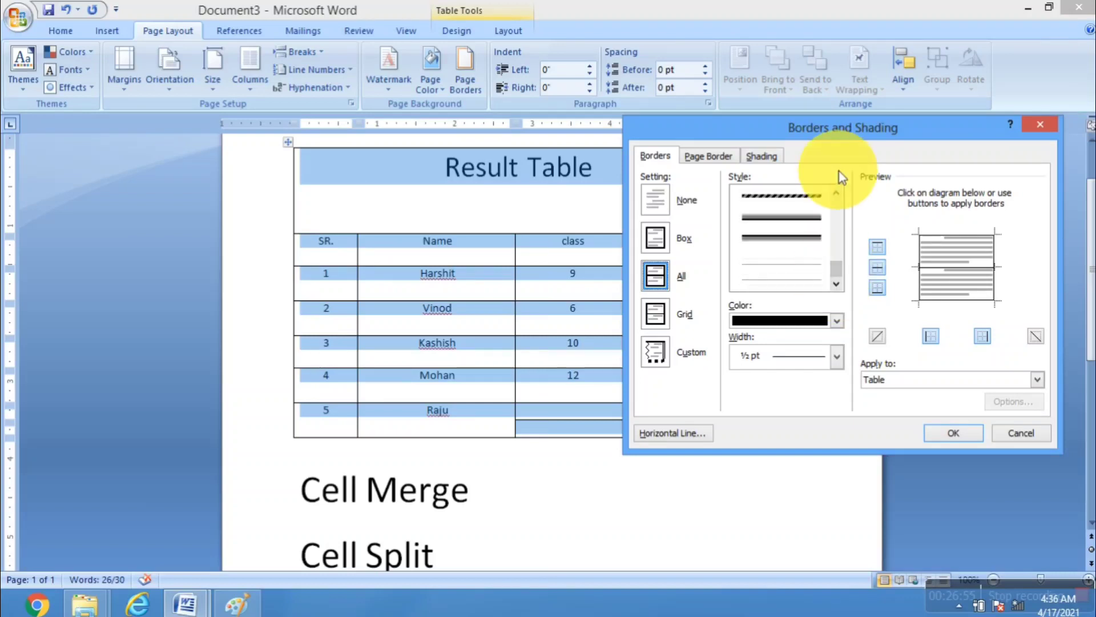
{"action": "left_click", "coordinate": [837, 194]}
{"action": "left_click", "coordinate": [837, 194]}
{"action": "left_click", "coordinate": [837, 194]}
{"action": "left_click", "coordinate": [837, 194]}
{"action": "left_click", "coordinate": [837, 194]}
{"action": "left_click", "coordinate": [838, 194]}
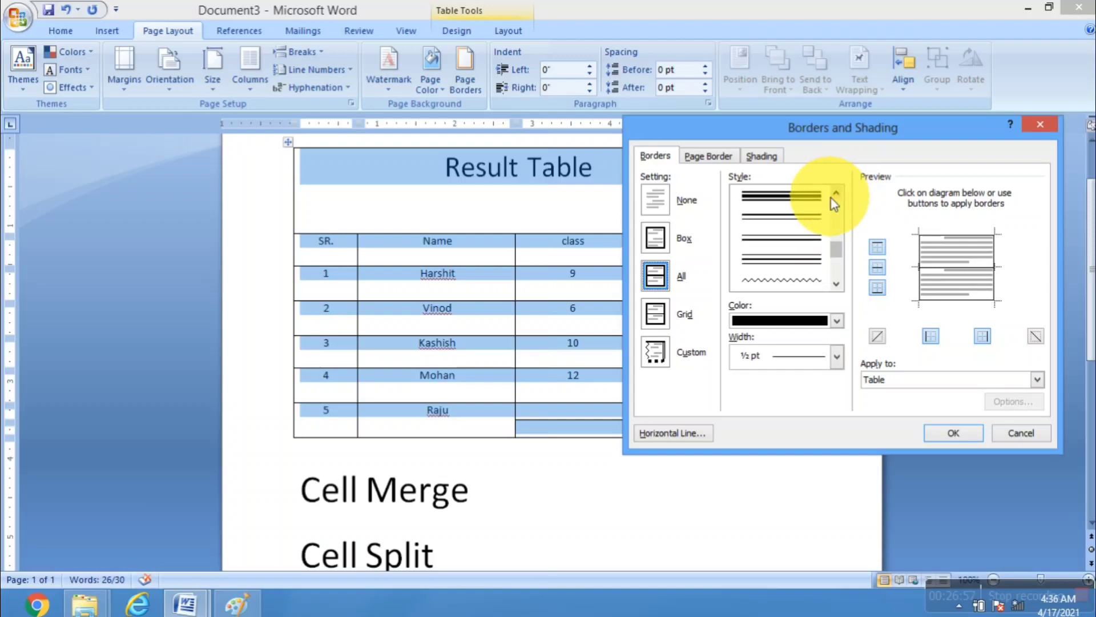
{"action": "left_click", "coordinate": [802, 200]}
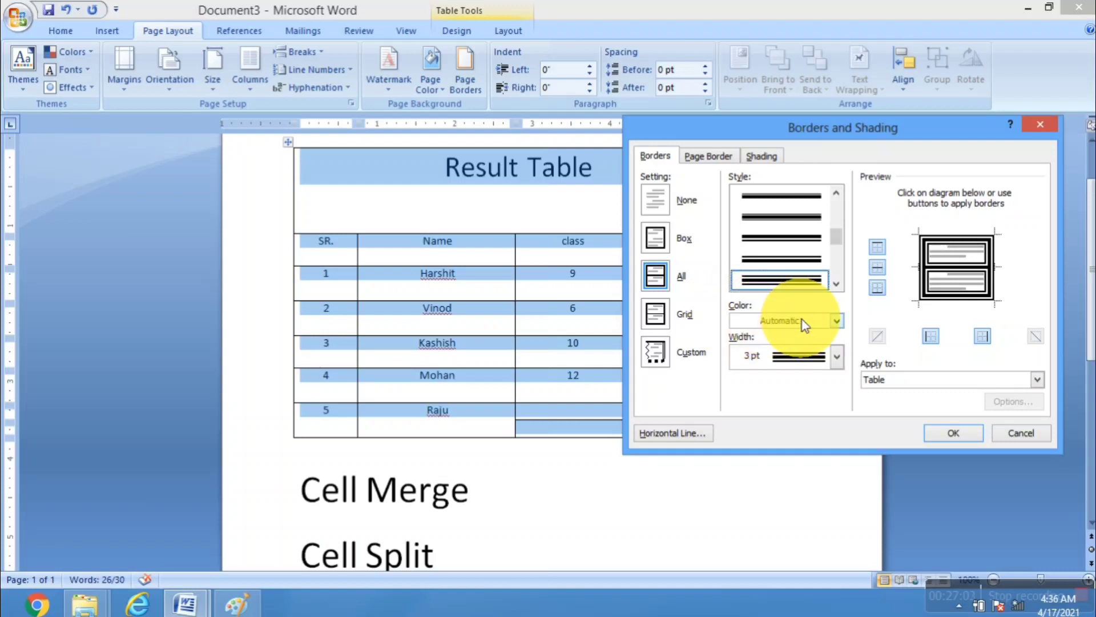
{"action": "left_click", "coordinate": [837, 321]}
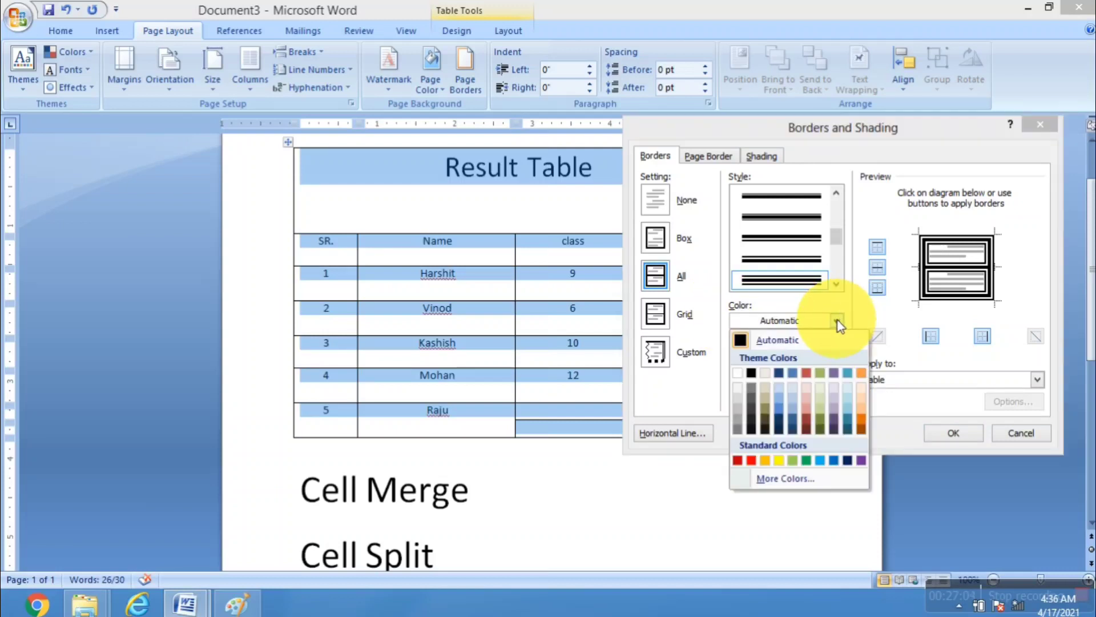
{"action": "left_click", "coordinate": [751, 460]}
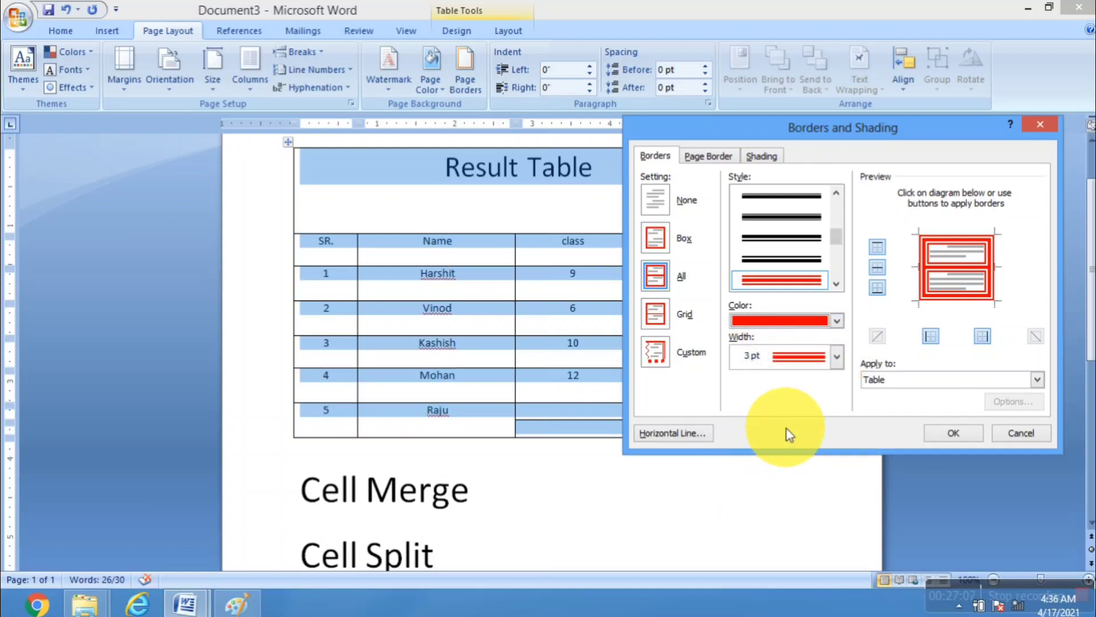
{"action": "left_click", "coordinate": [941, 435]}
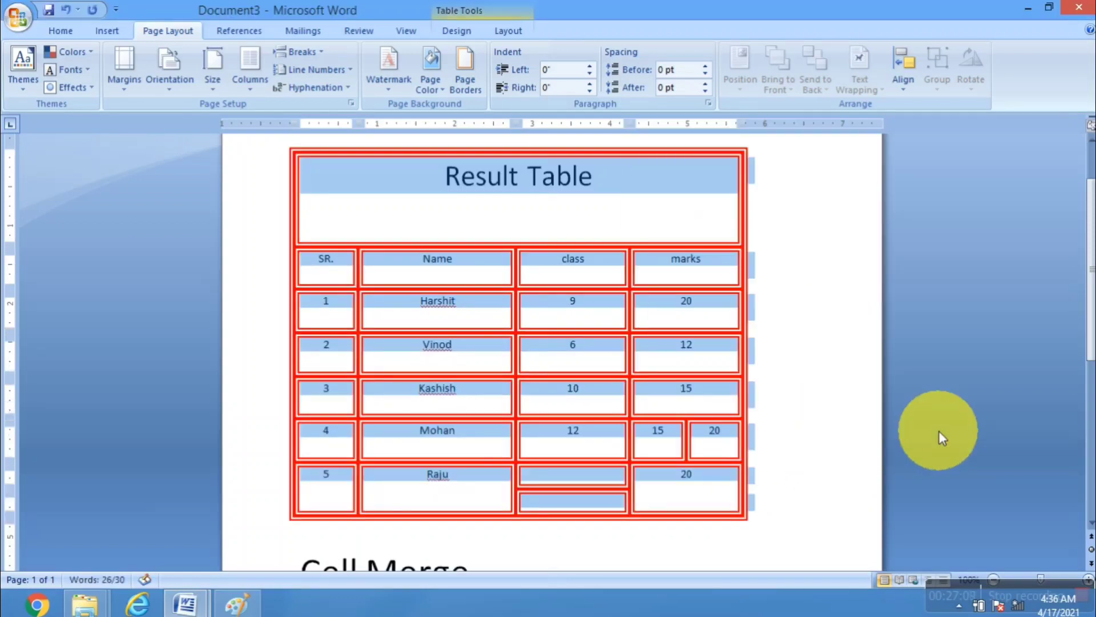
{"action": "left_click", "coordinate": [811, 372]}
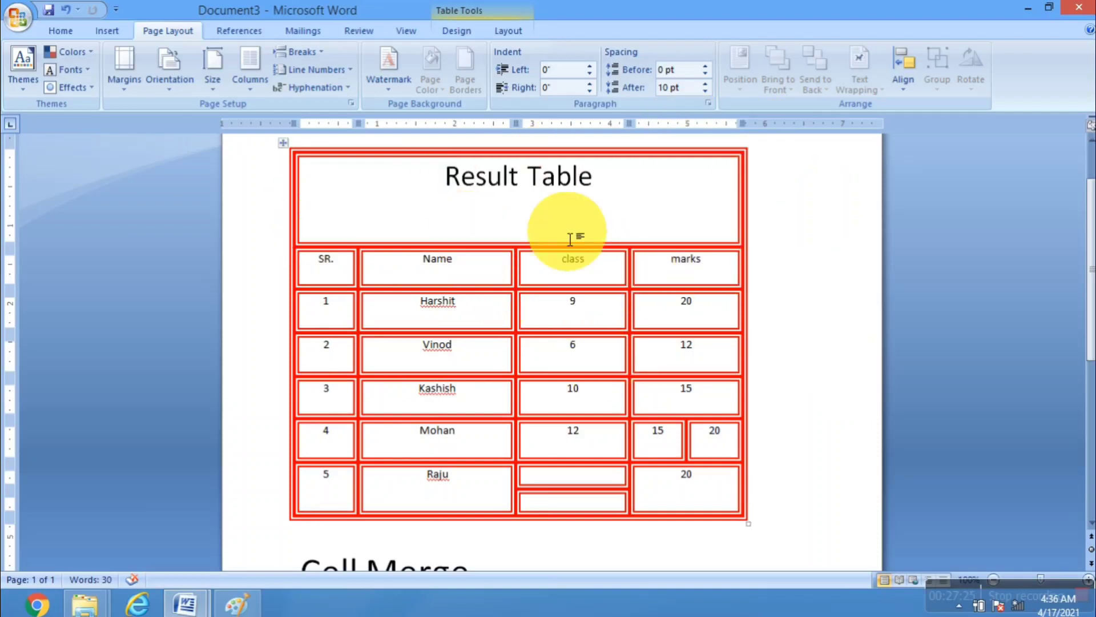
Step: Remove all borders from the result table by applying the None border setting
{"action": "left_click", "coordinate": [293, 153]}
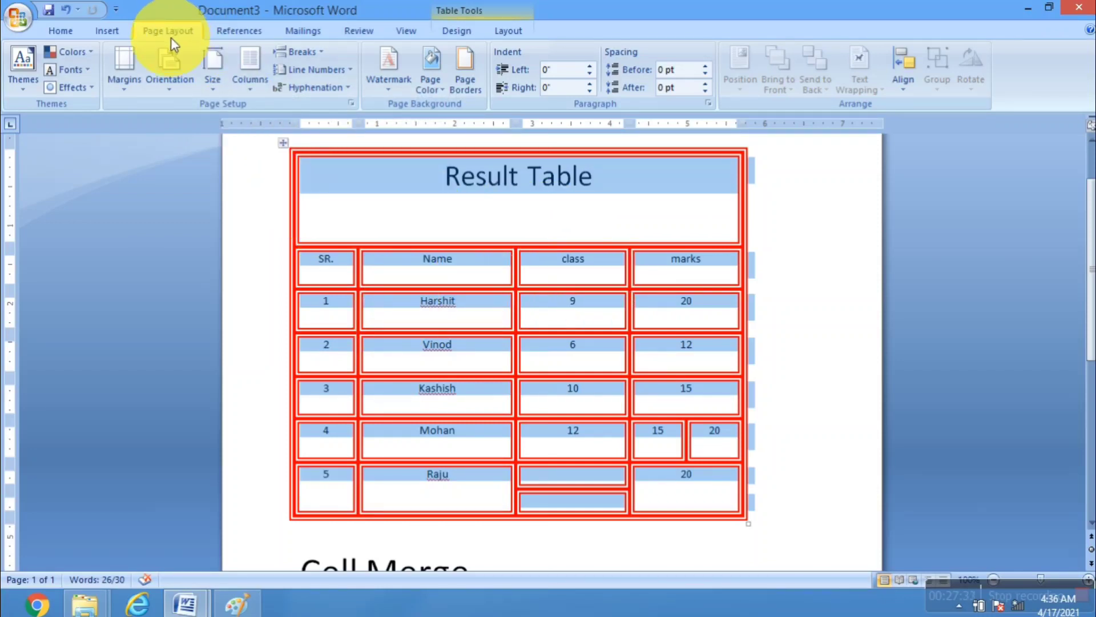
{"action": "left_click", "coordinate": [465, 72]}
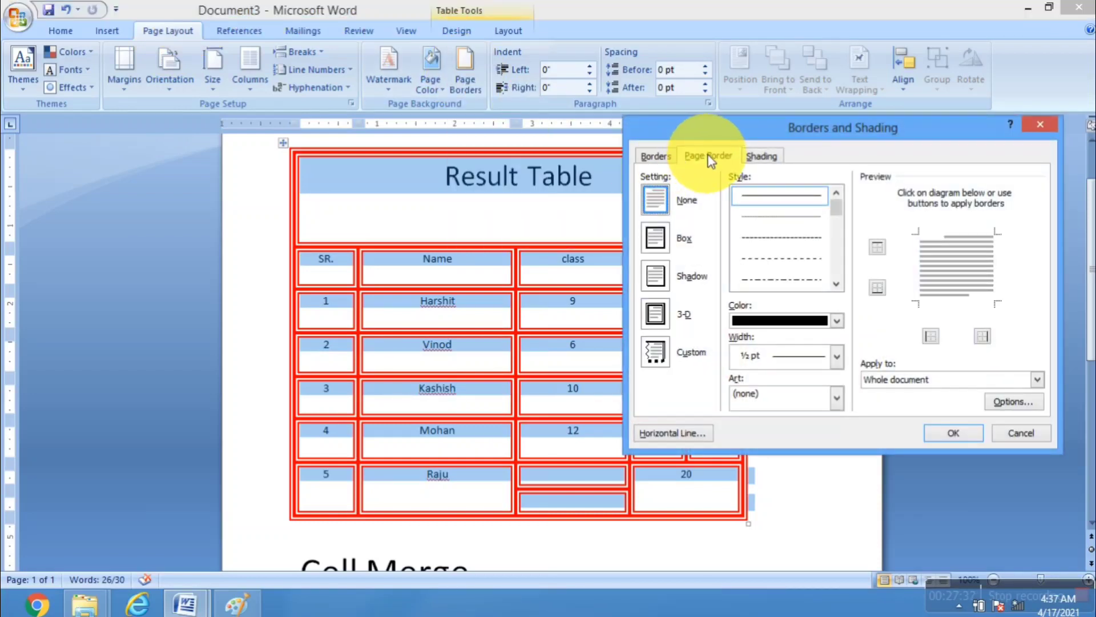
{"action": "left_click_drag", "start_coordinate": [808, 129], "coordinate": [770, 127]}
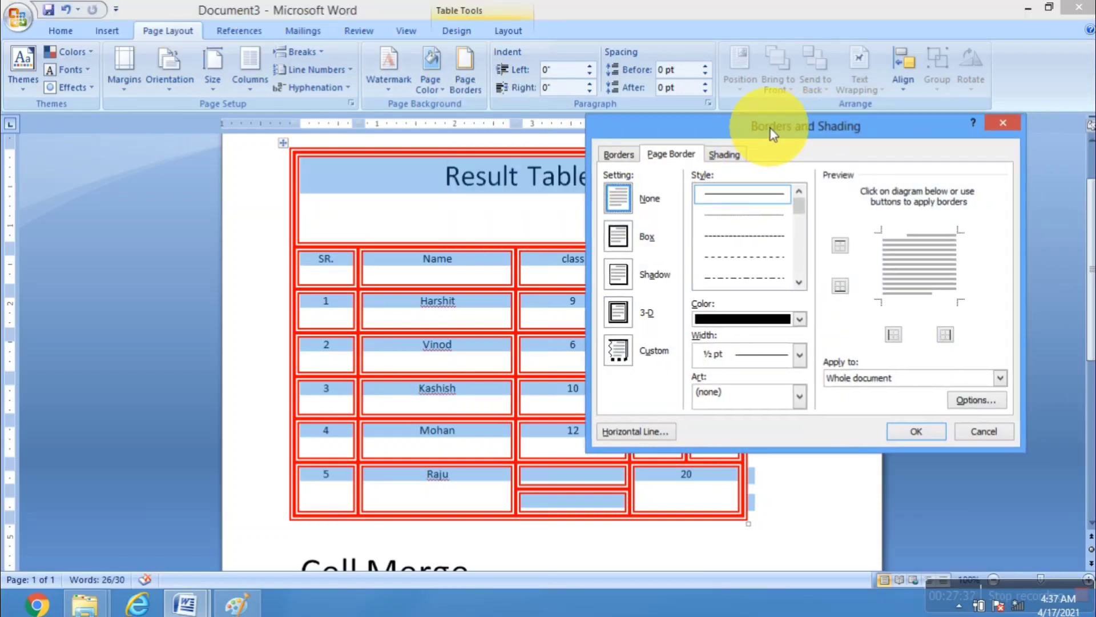
{"action": "left_click", "coordinate": [617, 155]}
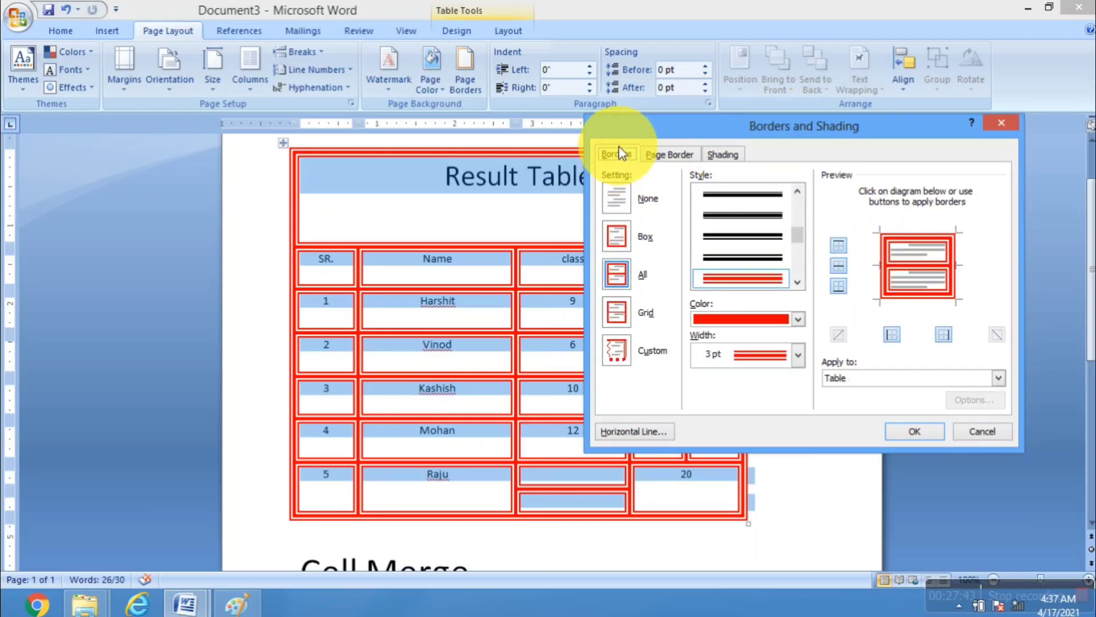
{"action": "left_click", "coordinate": [622, 195]}
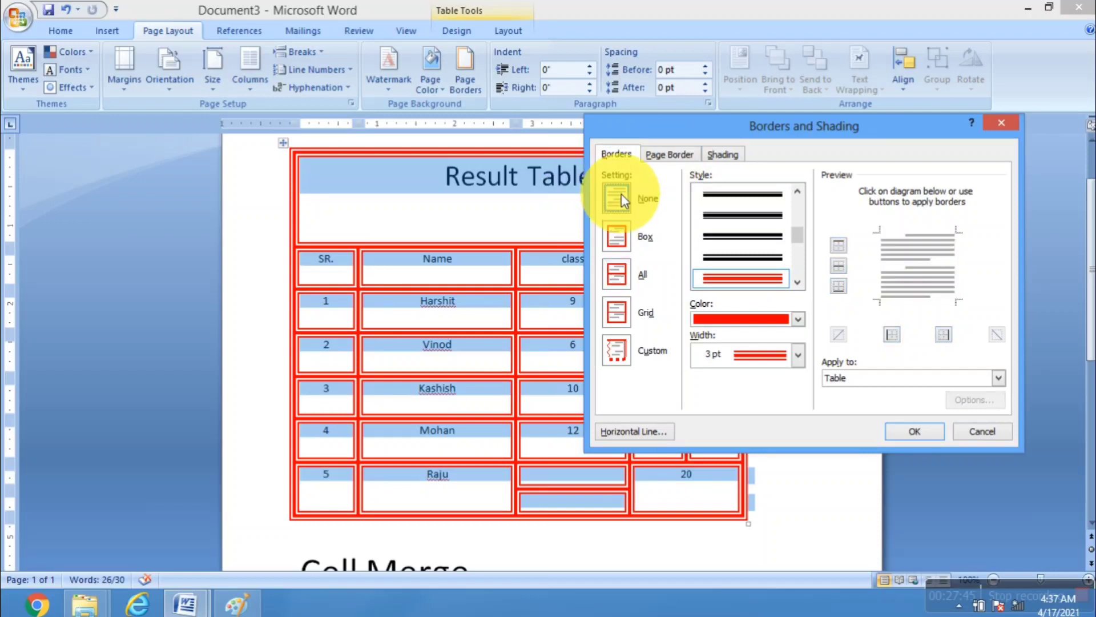
{"action": "left_click", "coordinate": [920, 433]}
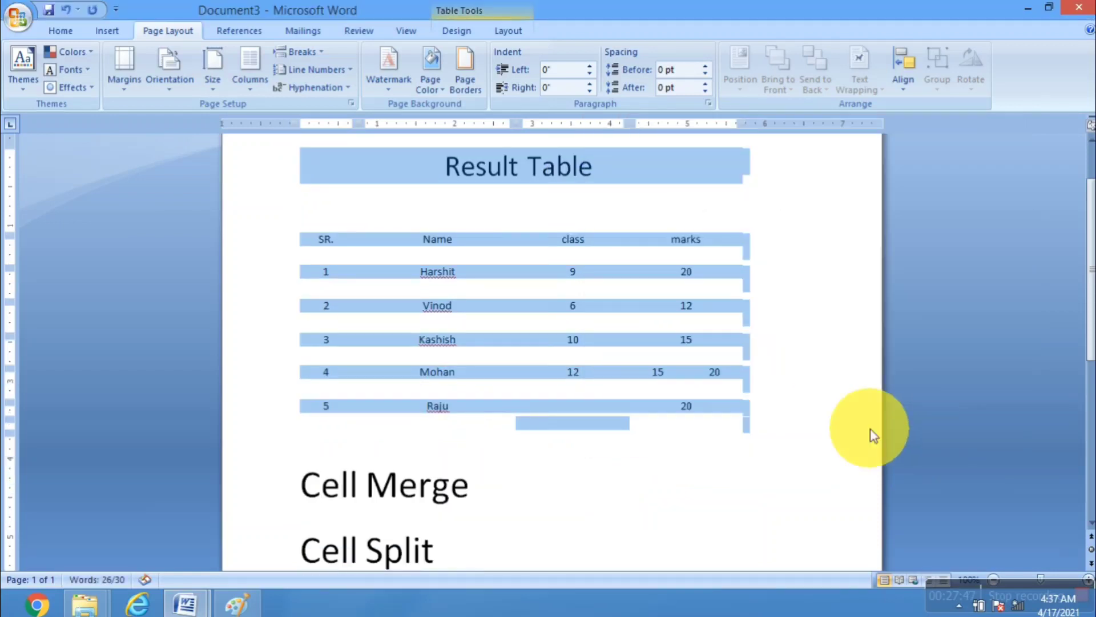
{"action": "left_click", "coordinate": [808, 407]}
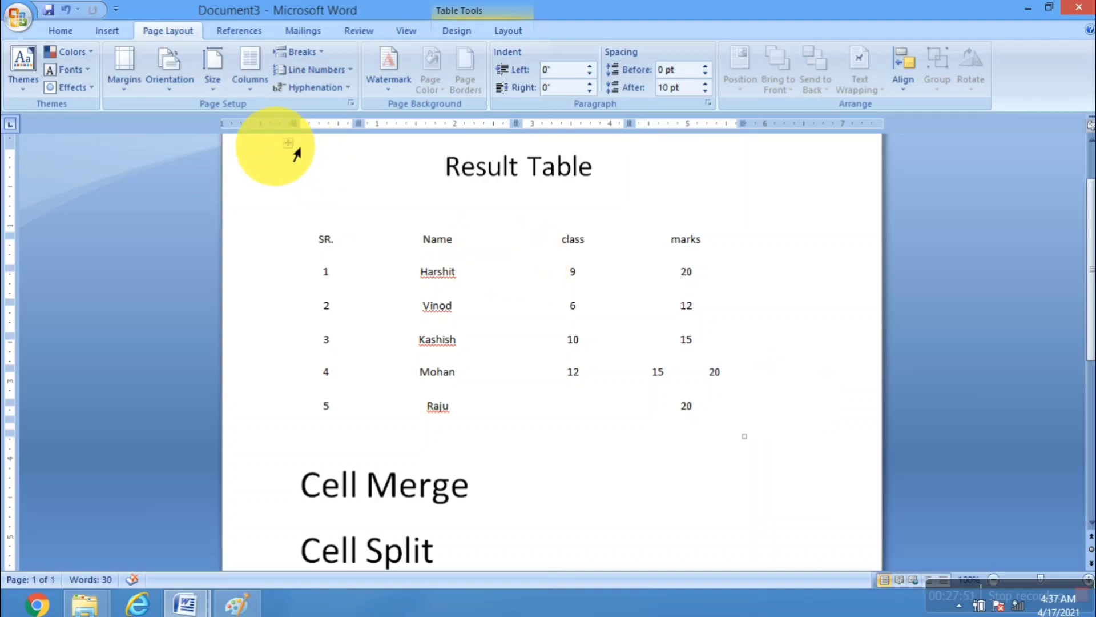
Step: With the whole table selected, choose a Box page border for the document and the All border setting for the table
{"action": "left_click", "coordinate": [293, 149]}
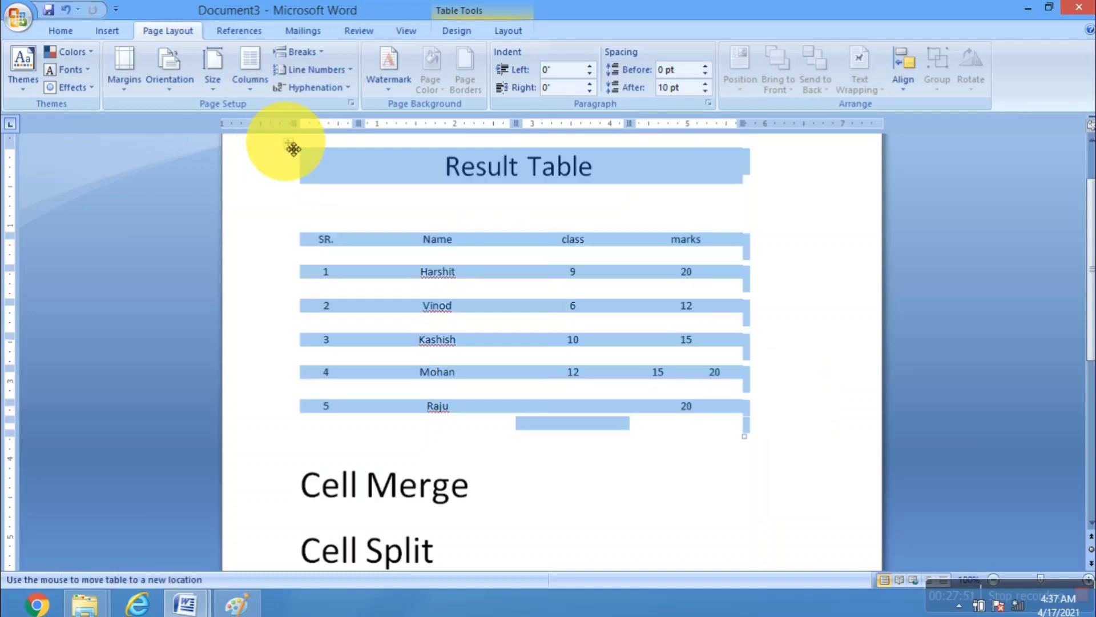
{"action": "left_click", "coordinate": [464, 63]}
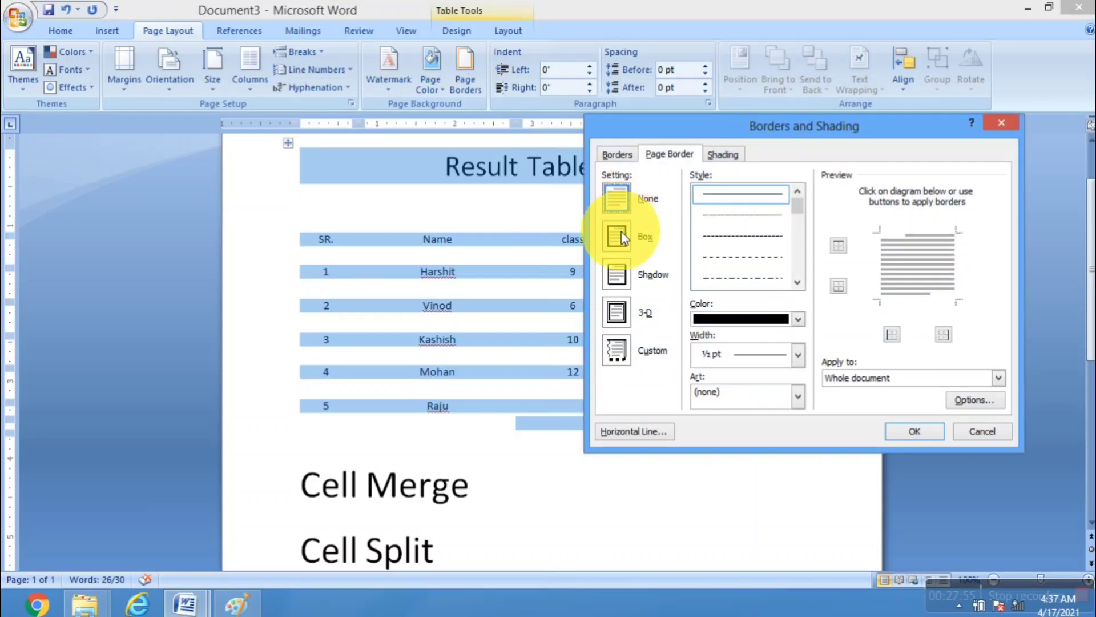
{"action": "left_click", "coordinate": [618, 234]}
{"action": "left_click", "coordinate": [616, 154]}
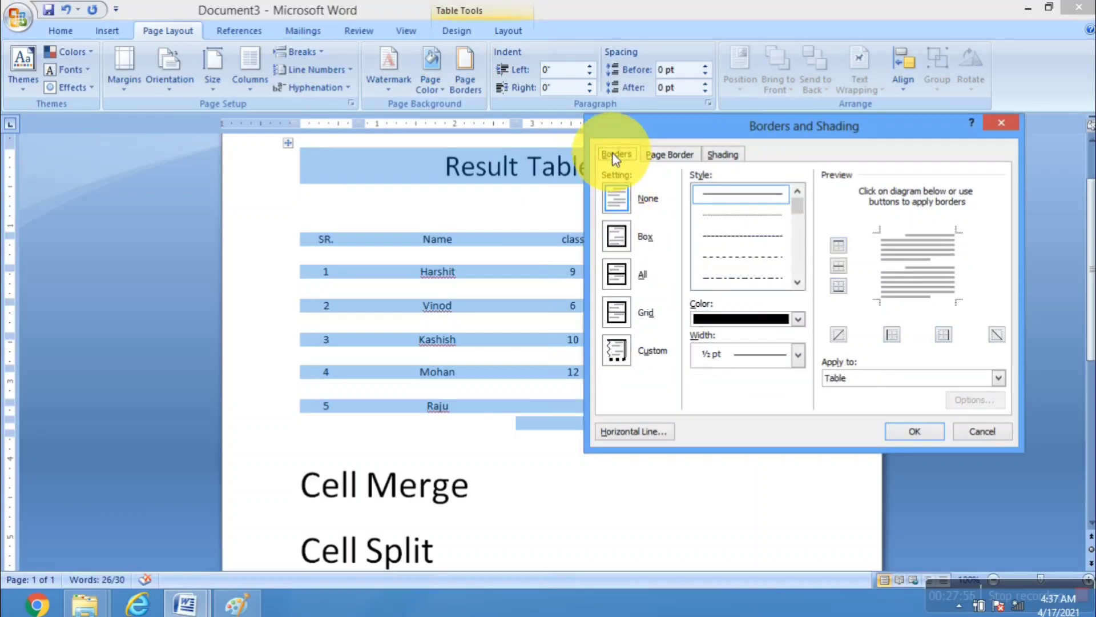
{"action": "left_click", "coordinate": [618, 274]}
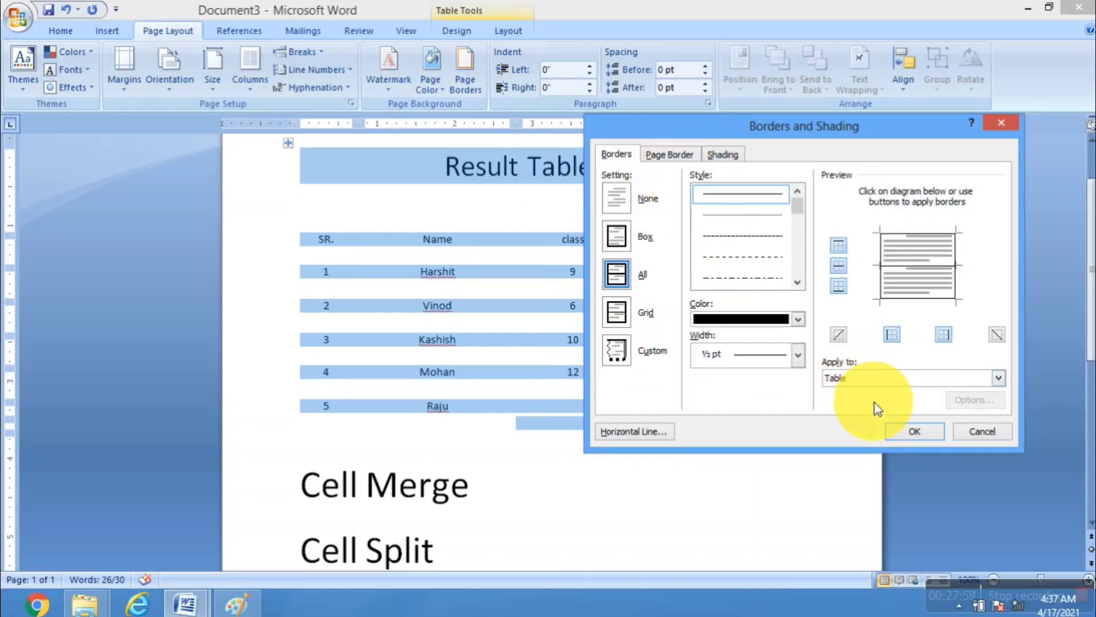
Step: Choose the 3 pt diagonally striped line style in red for the table borders and apply the border settings
{"action": "left_click", "coordinate": [799, 281]}
{"action": "left_click", "coordinate": [799, 281]}
{"action": "left_click", "coordinate": [798, 281]}
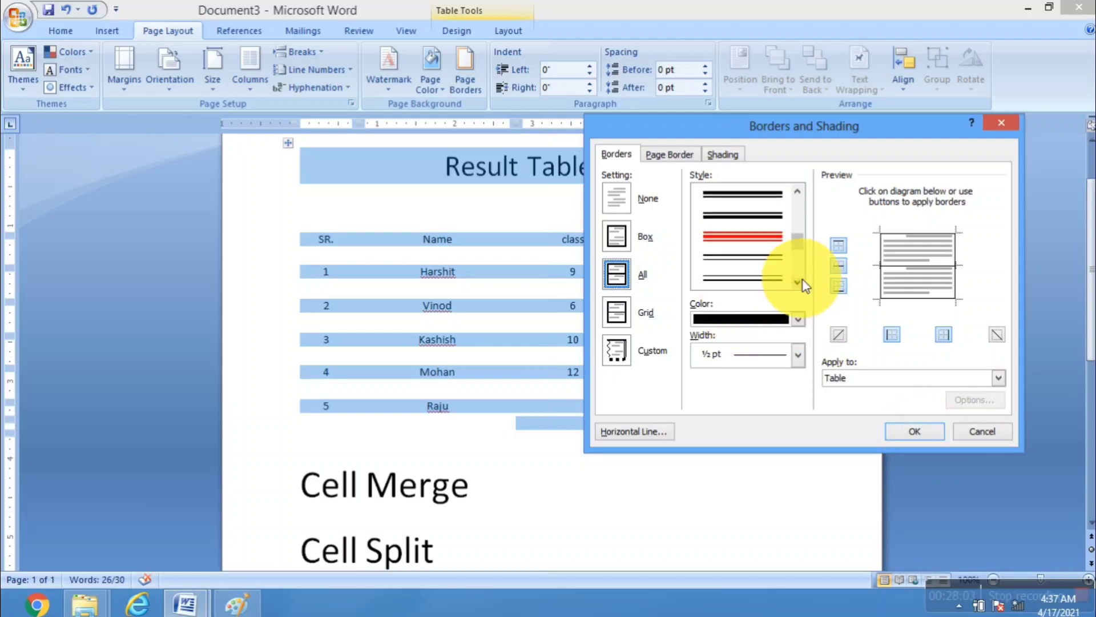
{"action": "left_click", "coordinate": [797, 281]}
{"action": "left_click", "coordinate": [797, 281]}
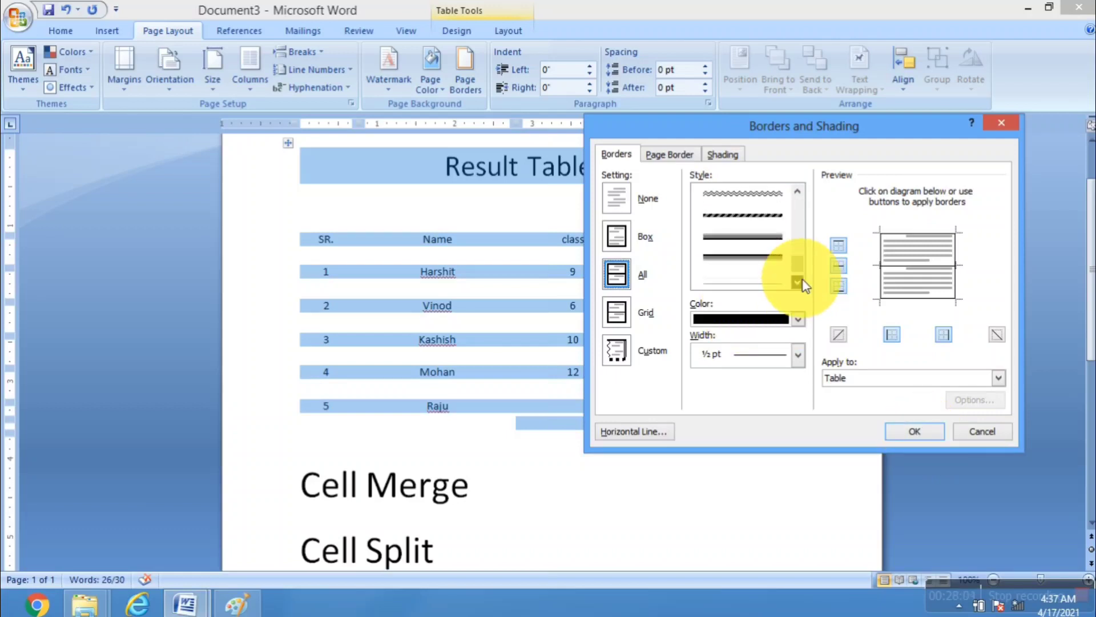
{"action": "left_click", "coordinate": [757, 216]}
{"action": "left_click", "coordinate": [798, 319]}
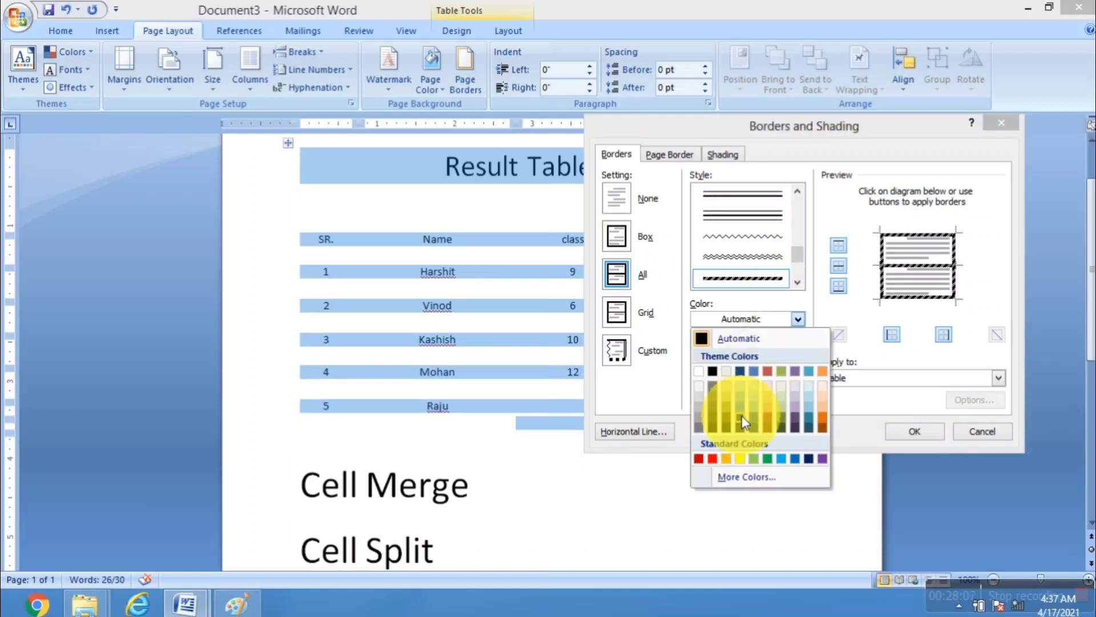
{"action": "left_click", "coordinate": [713, 459]}
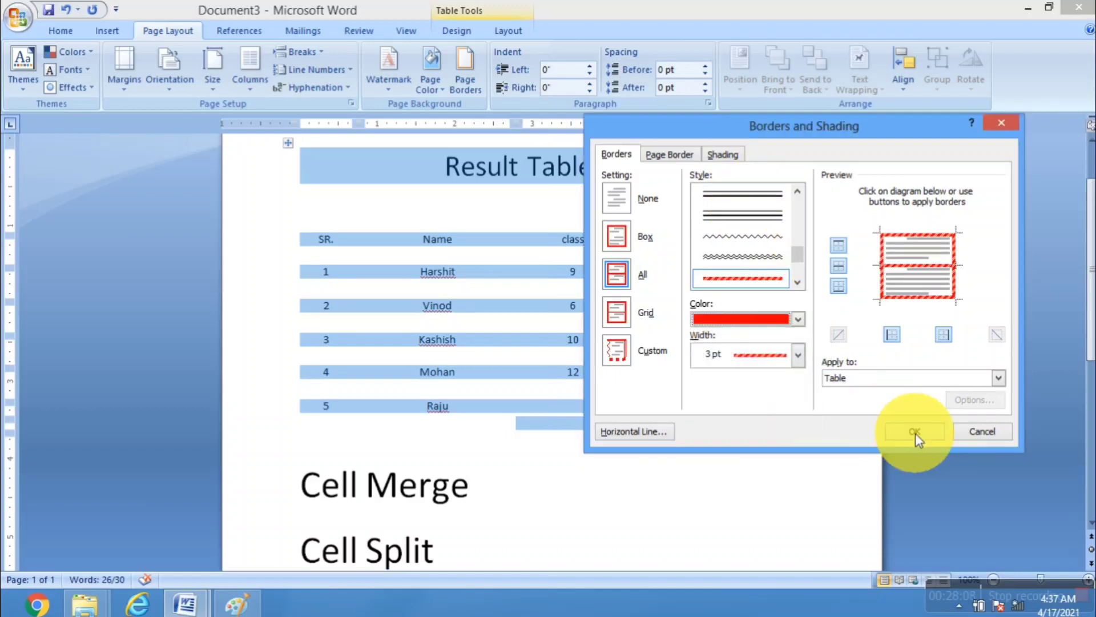
{"action": "left_click", "coordinate": [914, 433]}
{"action": "left_click", "coordinate": [772, 394]}
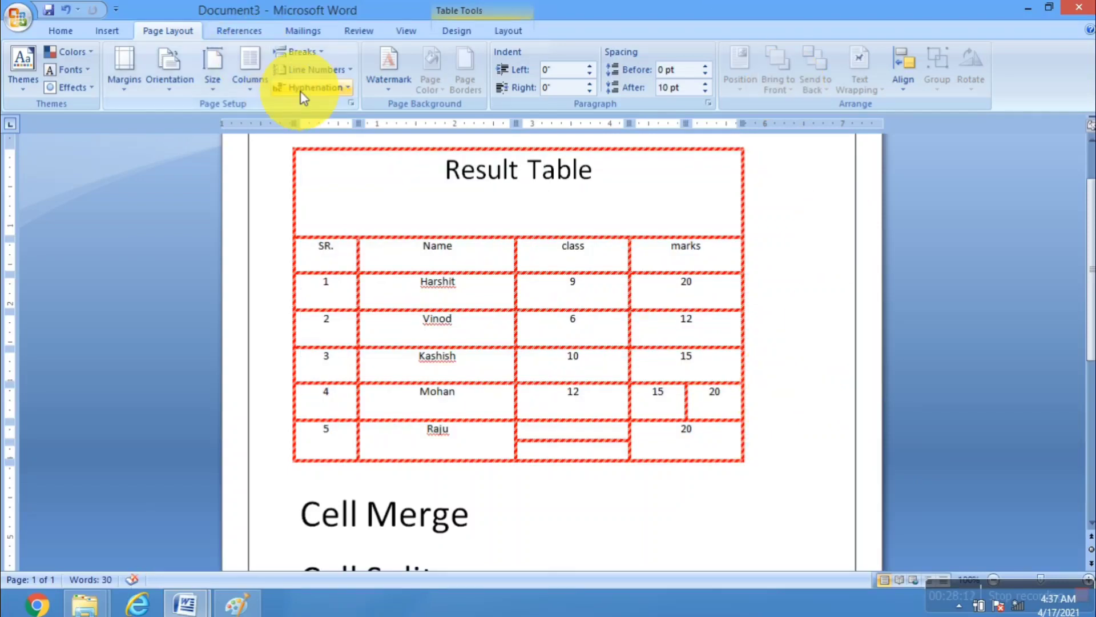
Step: Reduce the height of the Result Table title row so it ends just below the title text
{"action": "left_click", "coordinate": [508, 228]}
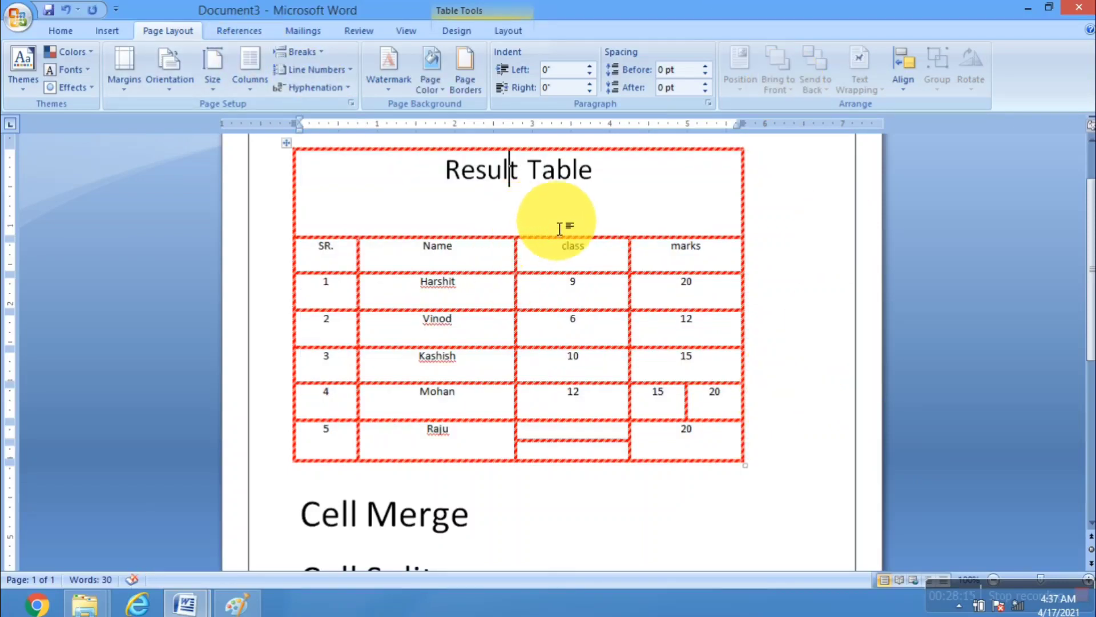
{"action": "left_click_drag", "start_coordinate": [371, 235], "coordinate": [379, 207]}
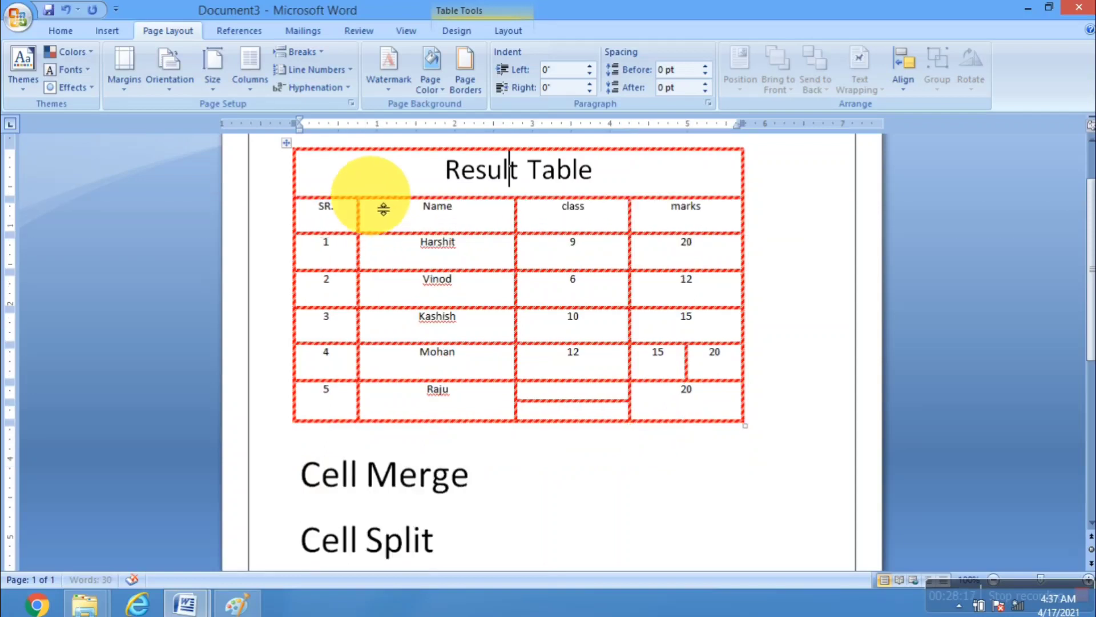
Step: Shade the entire result table with the standard light green fill
{"action": "left_click", "coordinate": [833, 294]}
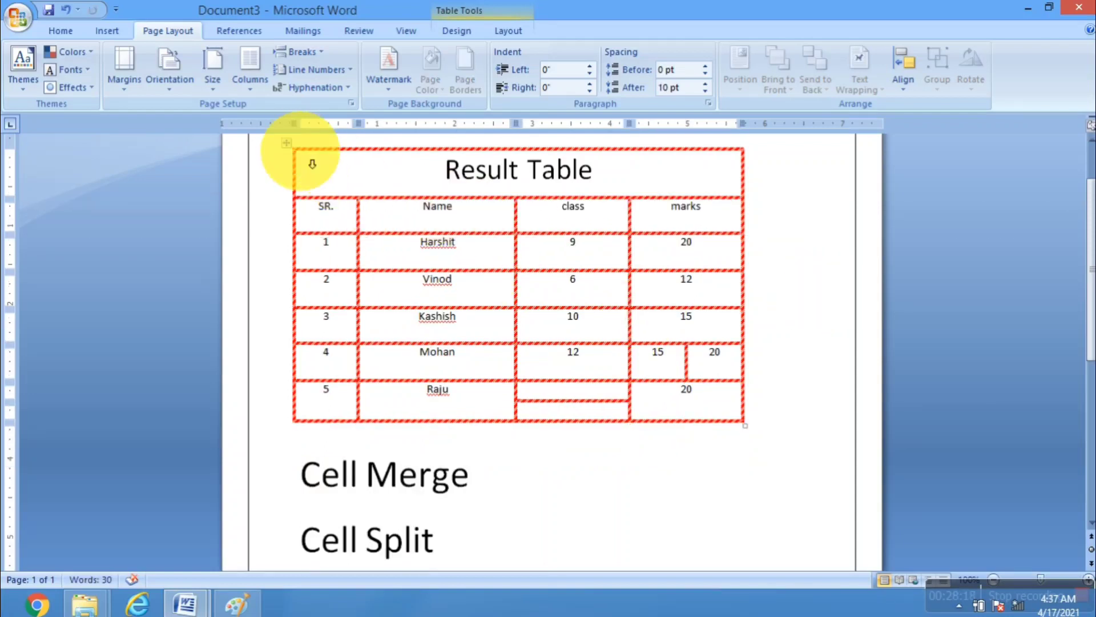
{"action": "left_click", "coordinate": [287, 143]}
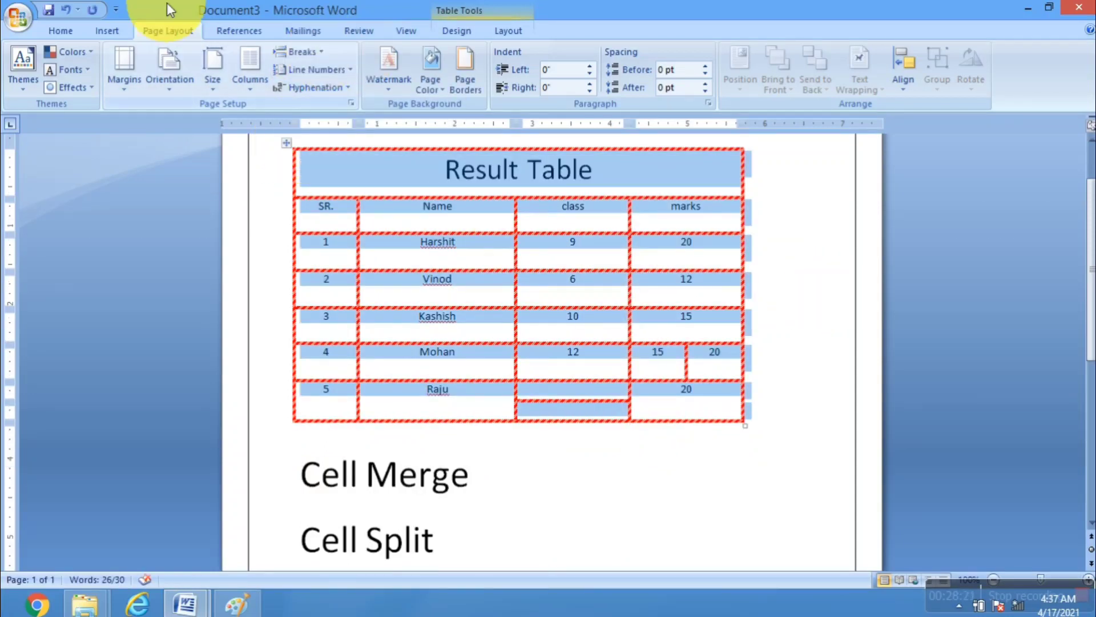
{"action": "left_click", "coordinate": [464, 68]}
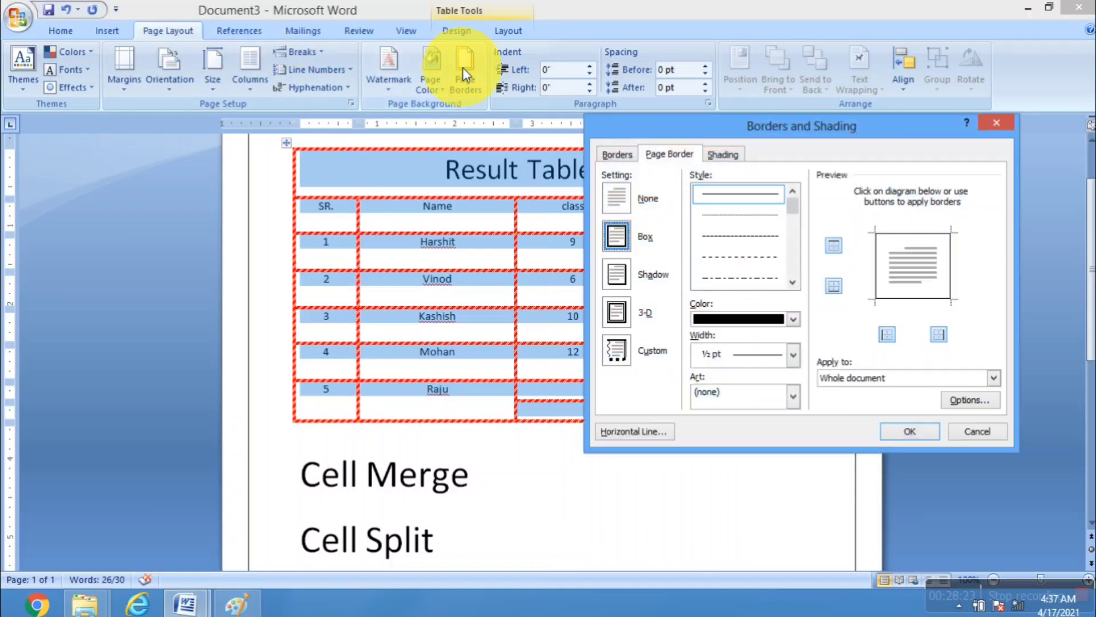
{"action": "left_click", "coordinate": [722, 157]}
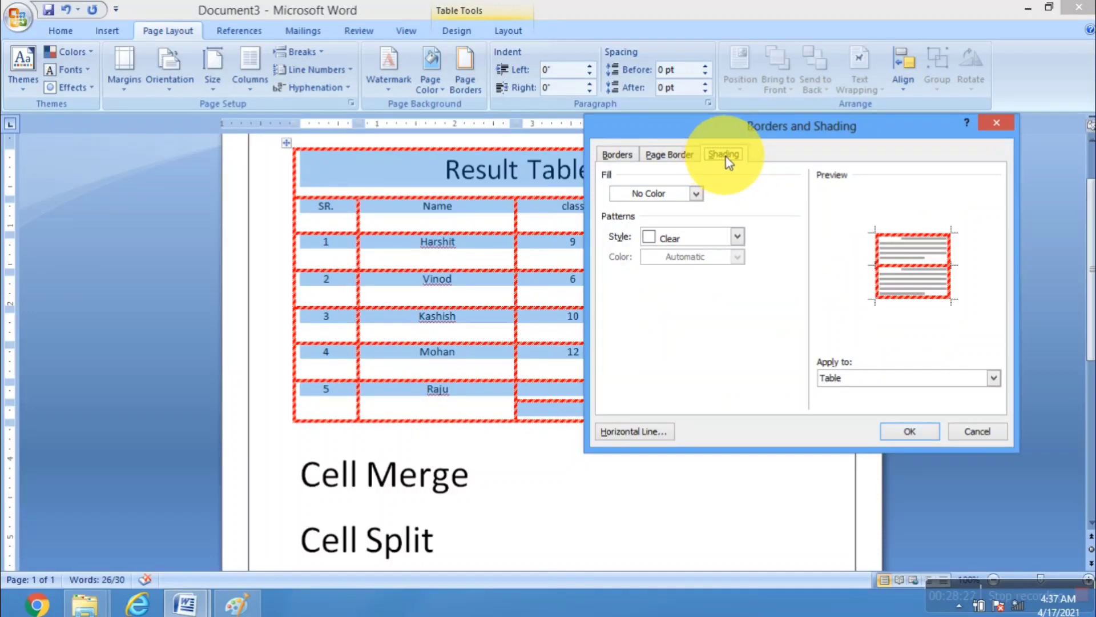
{"action": "left_click_drag", "start_coordinate": [795, 134], "coordinate": [624, 159]}
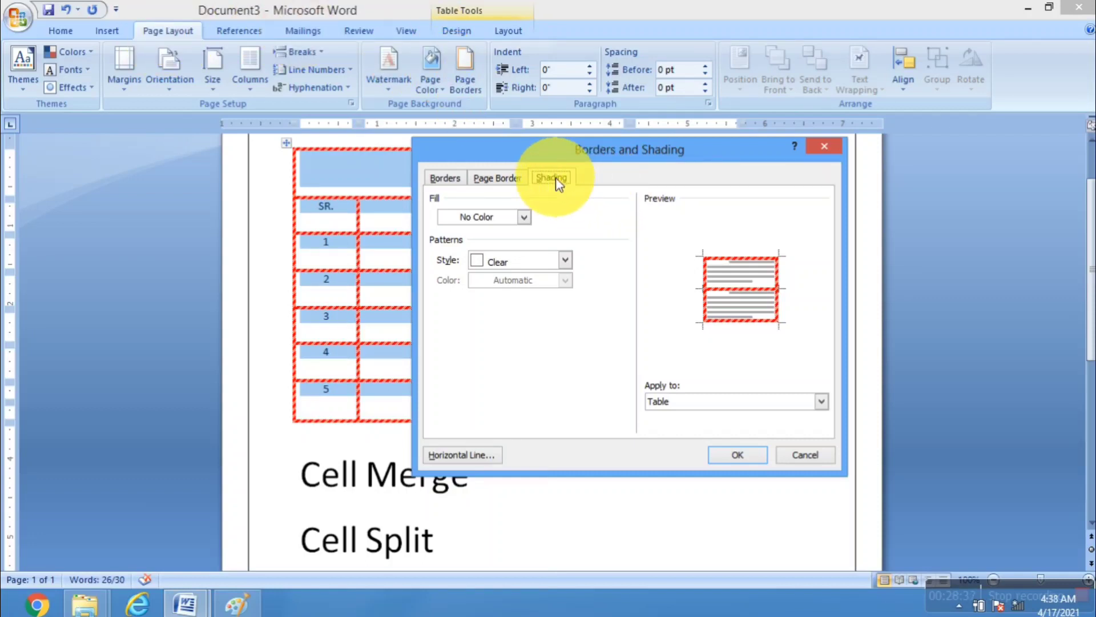
{"action": "left_click", "coordinate": [525, 217]}
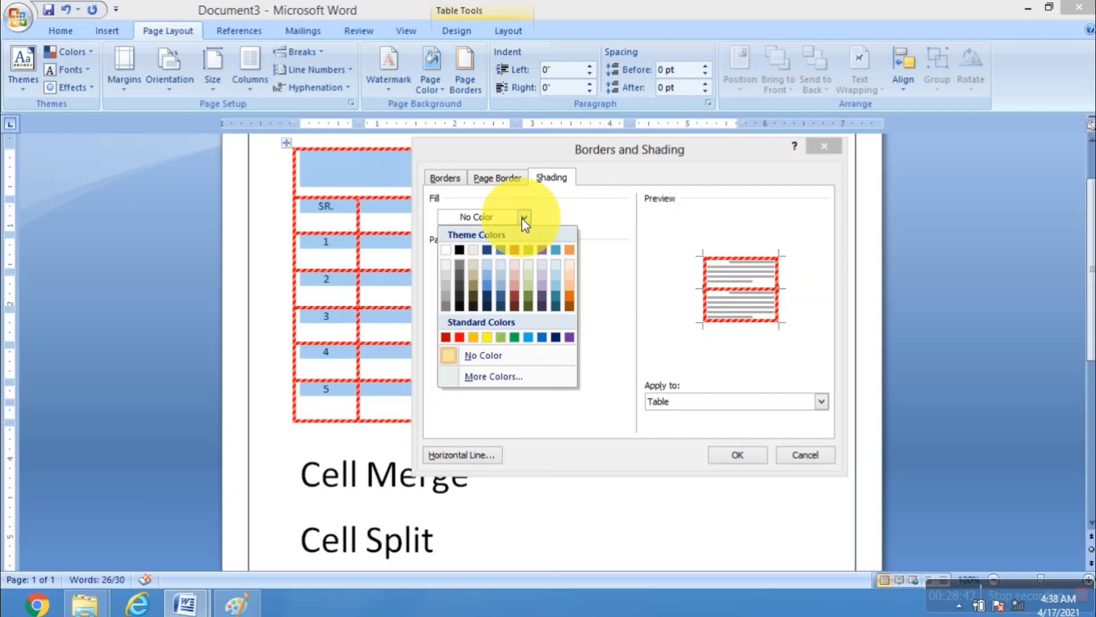
{"action": "left_click", "coordinate": [499, 337]}
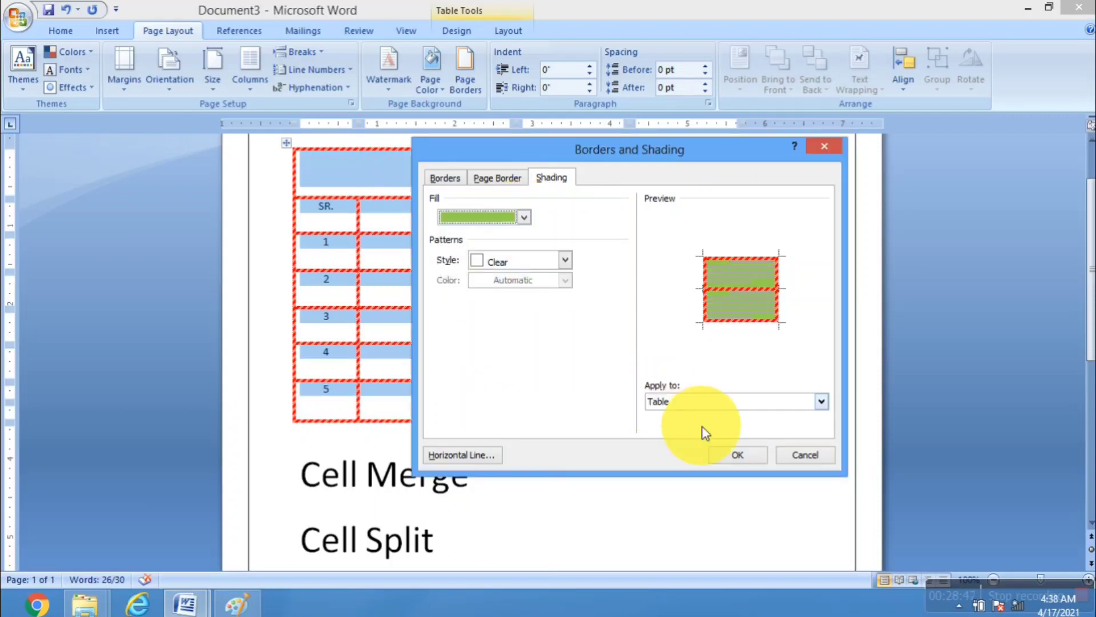
{"action": "left_click", "coordinate": [736, 456]}
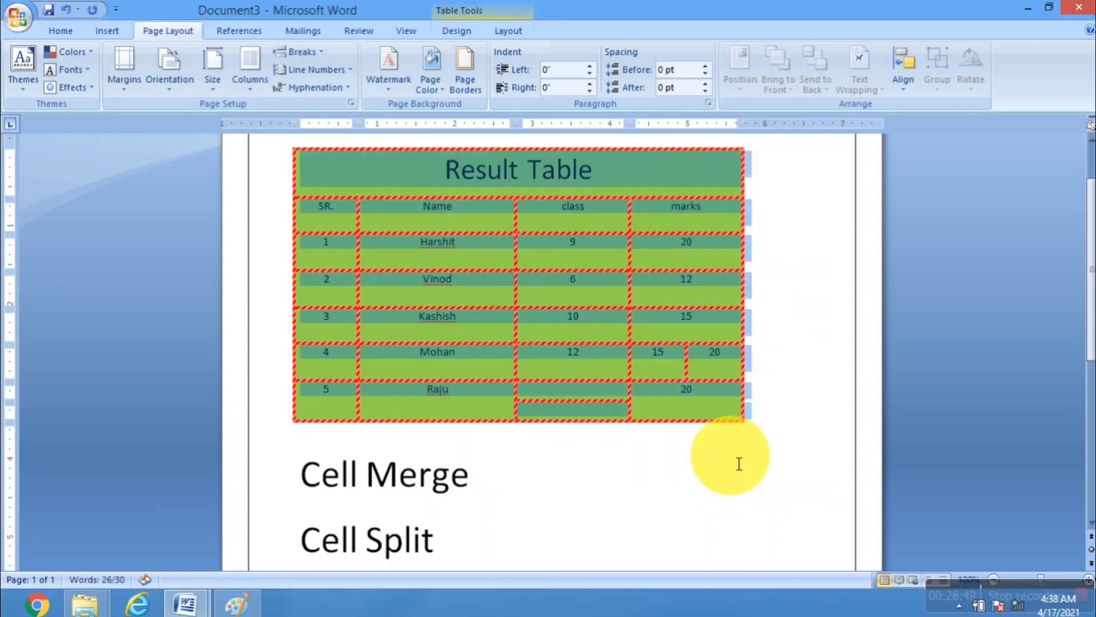
{"action": "left_click", "coordinate": [804, 367]}
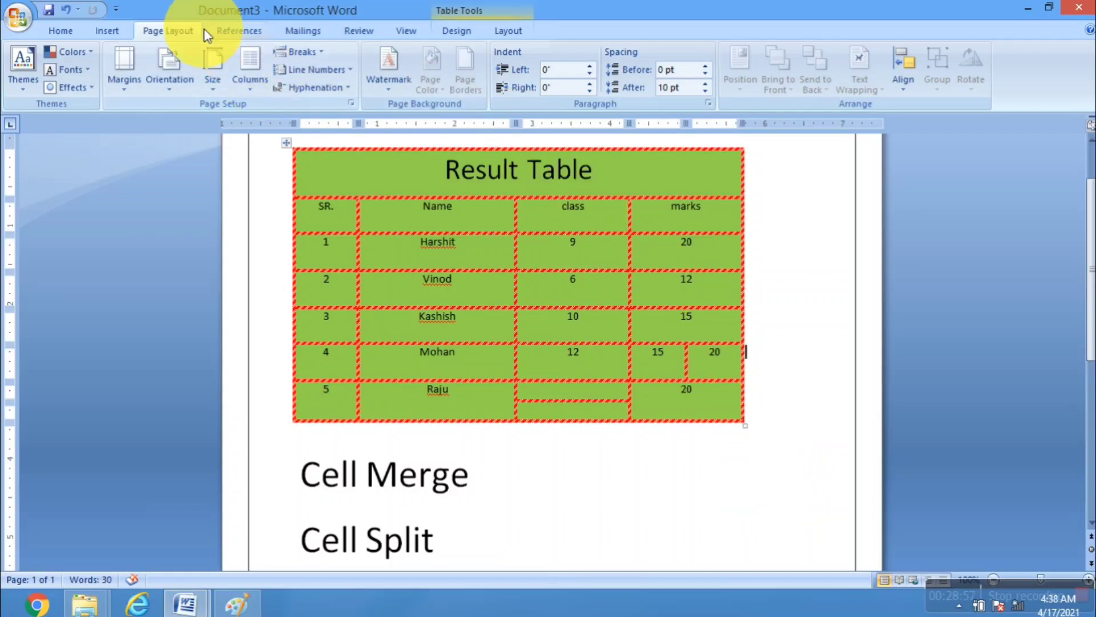
Step: Change the whole table's shading to a yellow fill with the Dk Trellis pattern style
{"action": "left_click", "coordinate": [288, 148]}
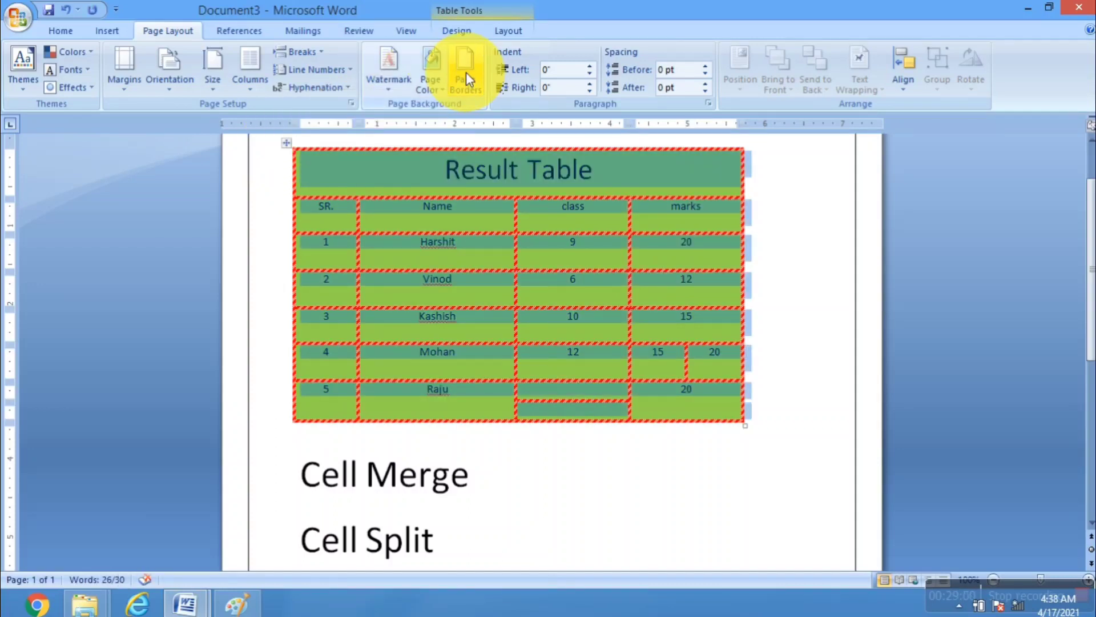
{"action": "left_click", "coordinate": [465, 72]}
{"action": "left_click", "coordinate": [549, 176]}
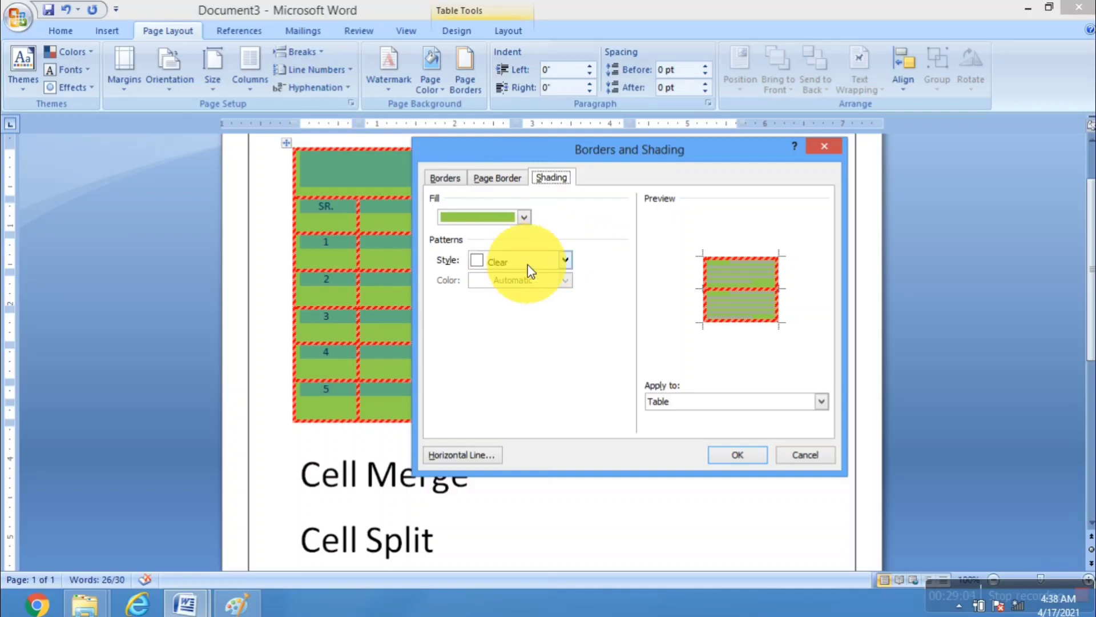
{"action": "left_click", "coordinate": [564, 255]}
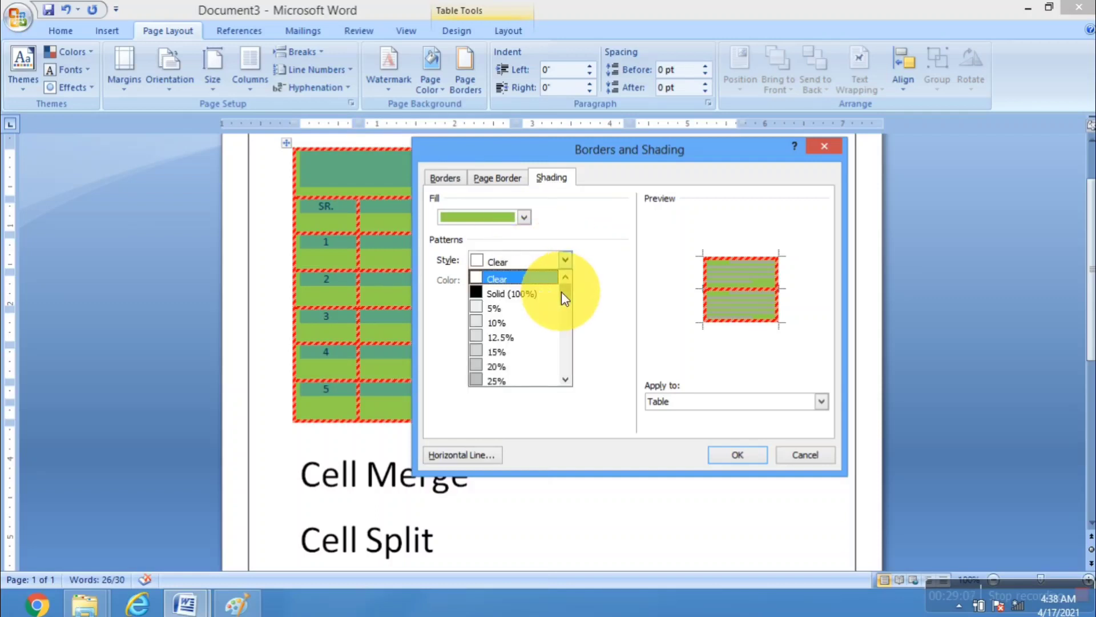
{"action": "left_click_drag", "start_coordinate": [561, 291], "coordinate": [567, 356]}
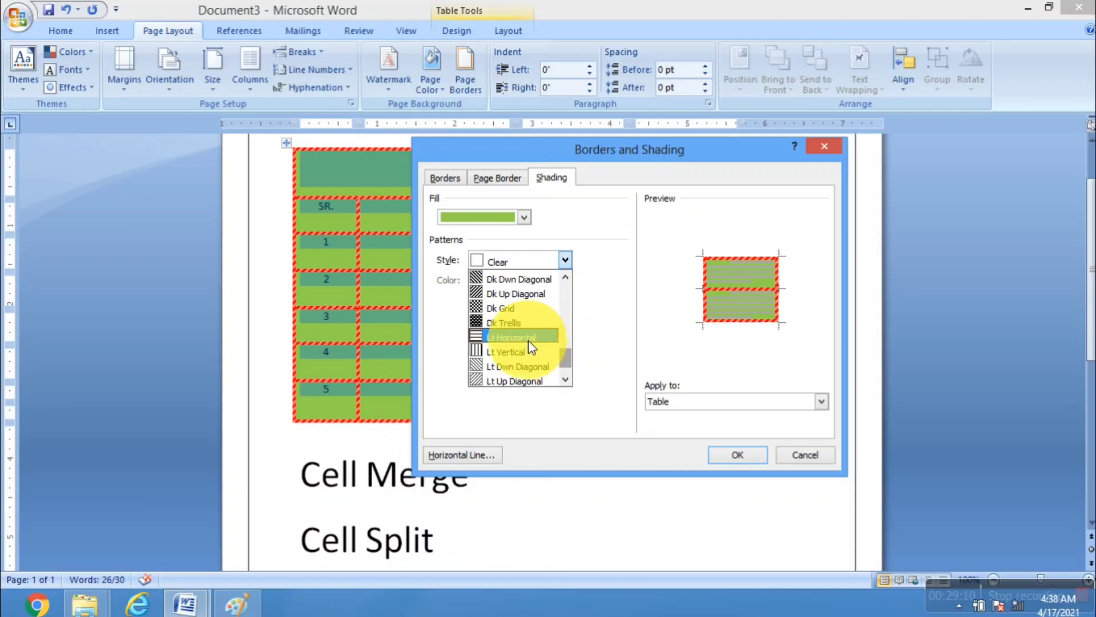
{"action": "left_click", "coordinate": [514, 325]}
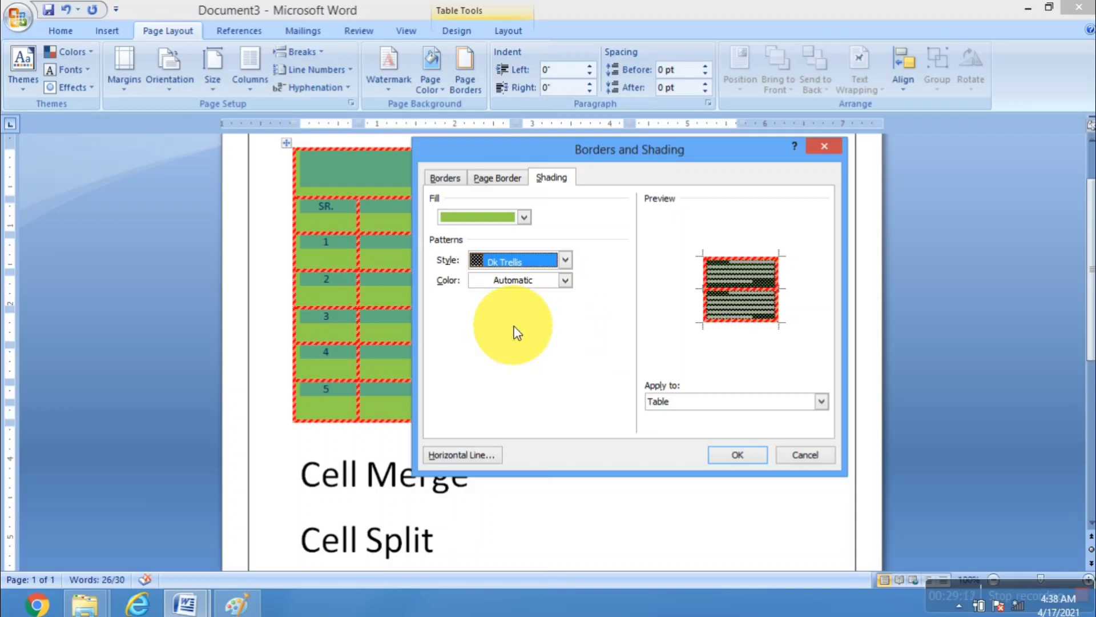
{"action": "left_click", "coordinate": [522, 220]}
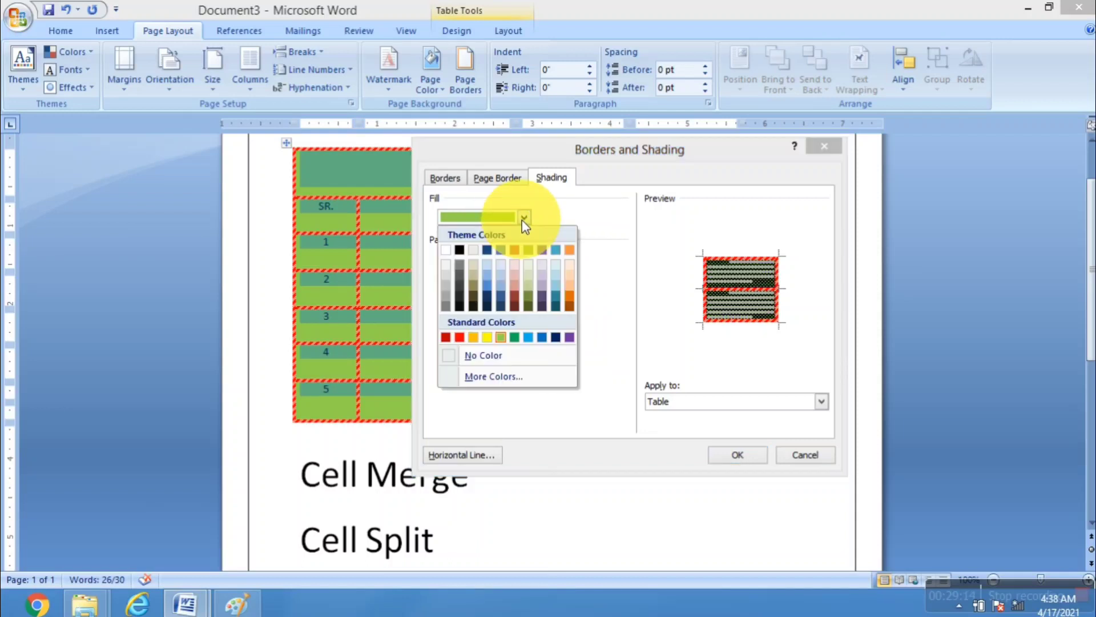
{"action": "left_click", "coordinate": [488, 337]}
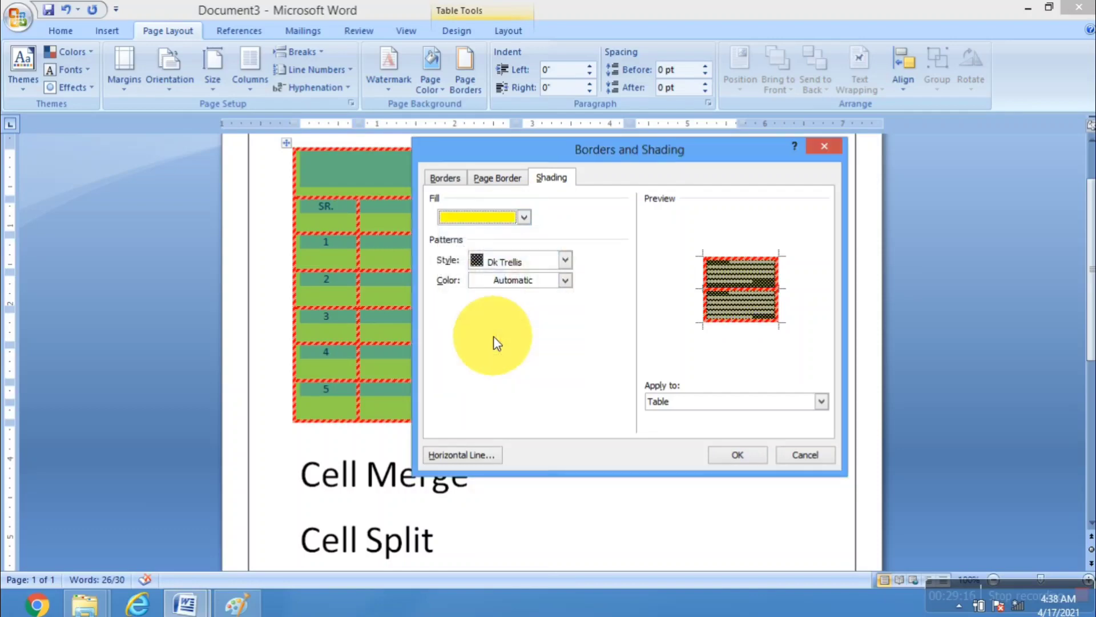
{"action": "left_click", "coordinate": [728, 455]}
Step: Apply the lightest orange theme fill as paragraph shading to the Cell Merge line
{"action": "left_click", "coordinate": [714, 471]}
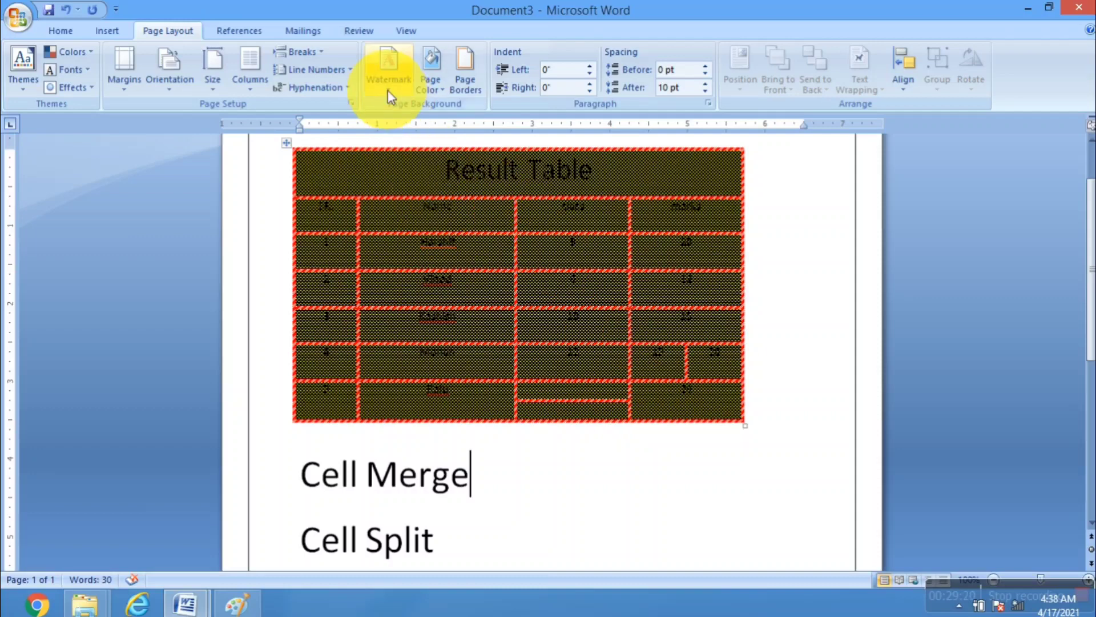
{"action": "left_click", "coordinate": [463, 66]}
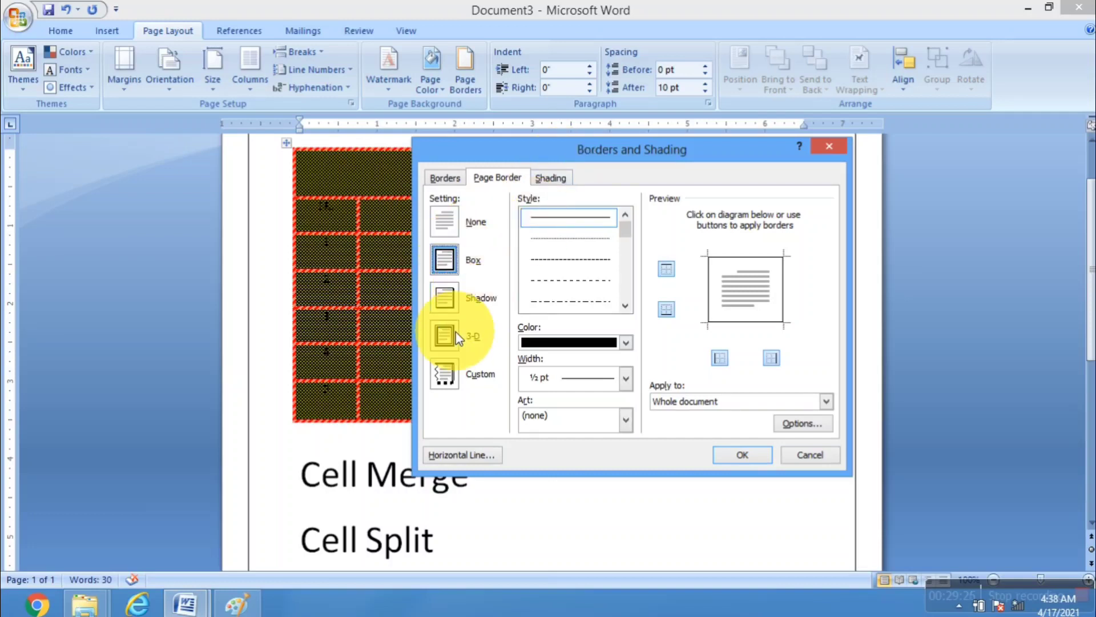
{"action": "left_click", "coordinate": [445, 178]}
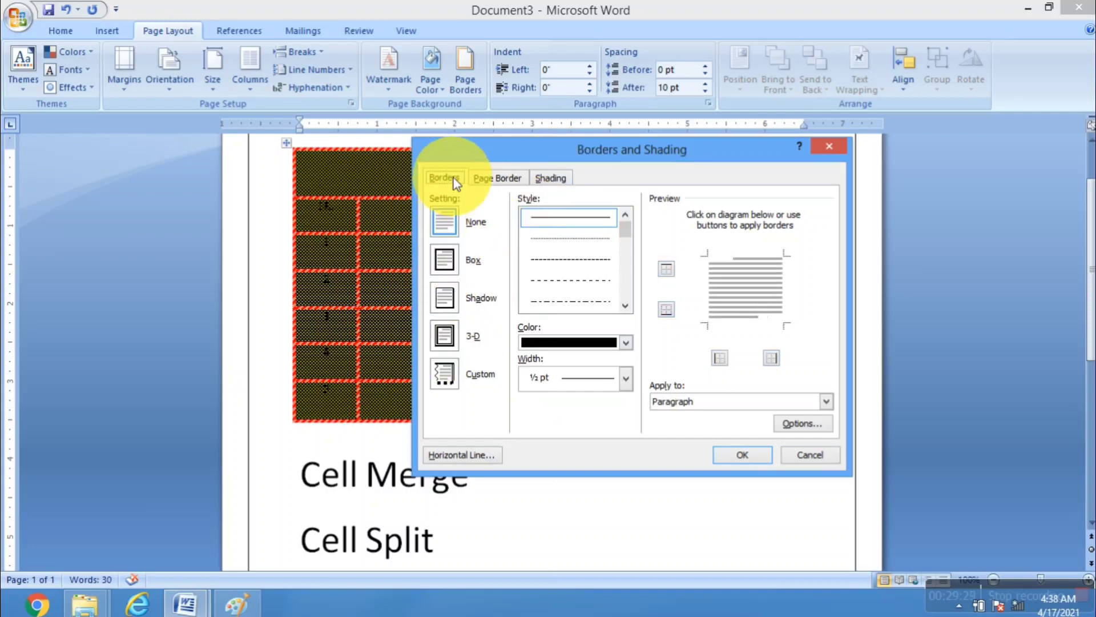
{"action": "left_click", "coordinate": [552, 178]}
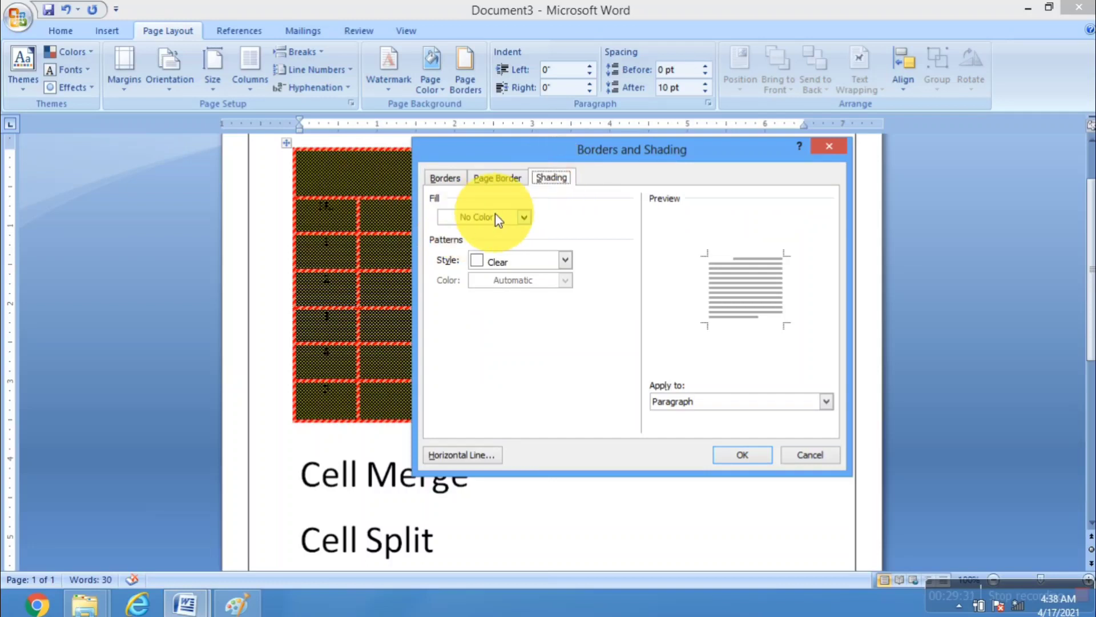
{"action": "left_click", "coordinate": [524, 217]}
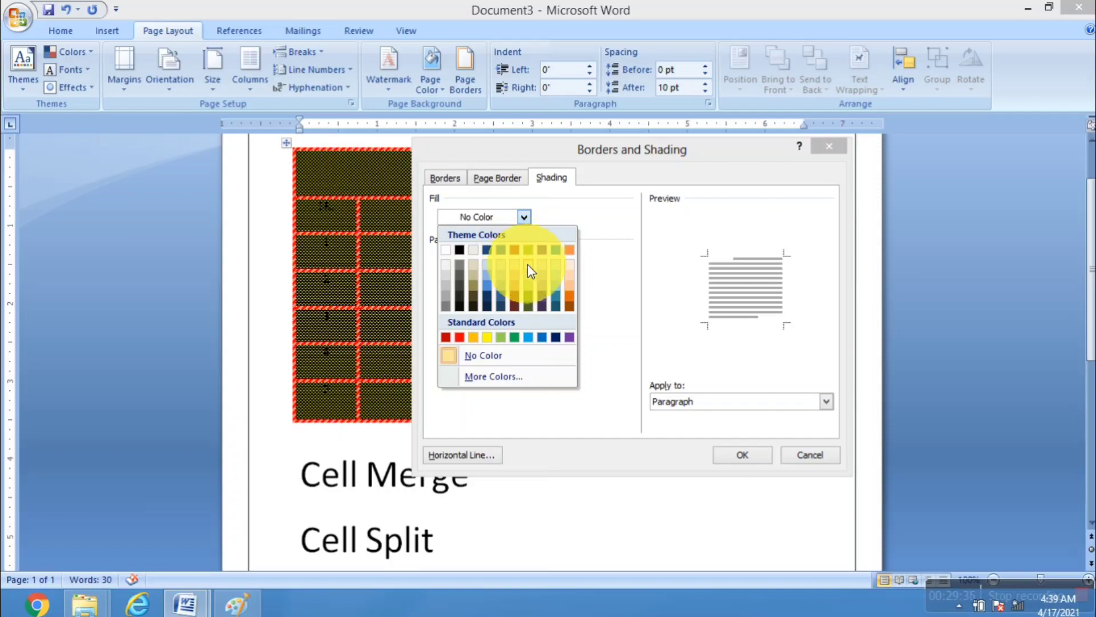
{"action": "left_click", "coordinate": [570, 263]}
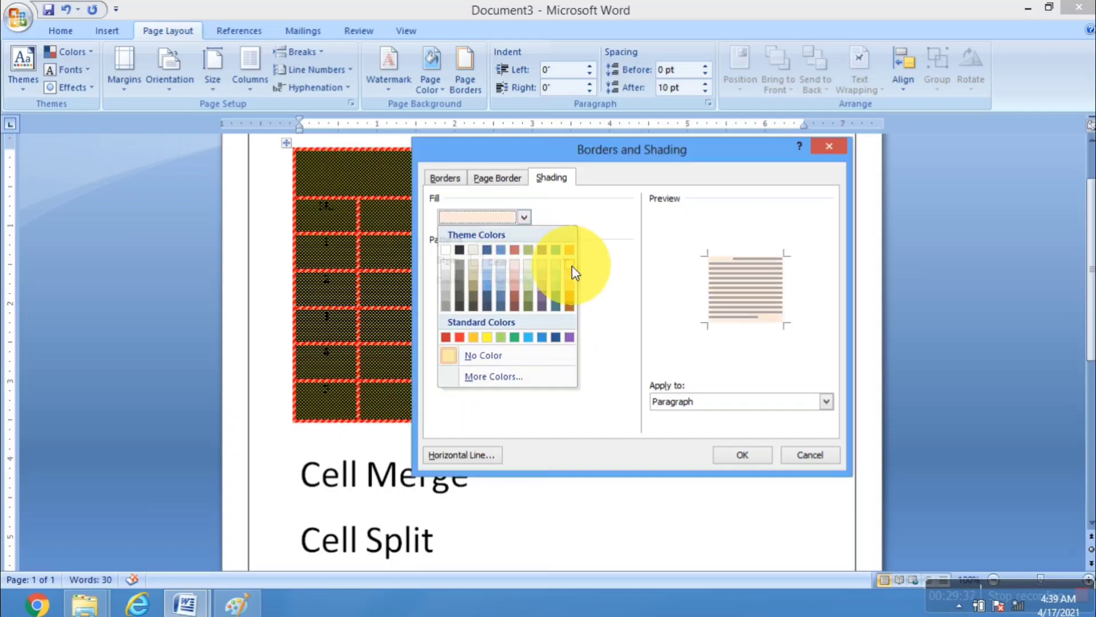
{"action": "left_click", "coordinate": [743, 455]}
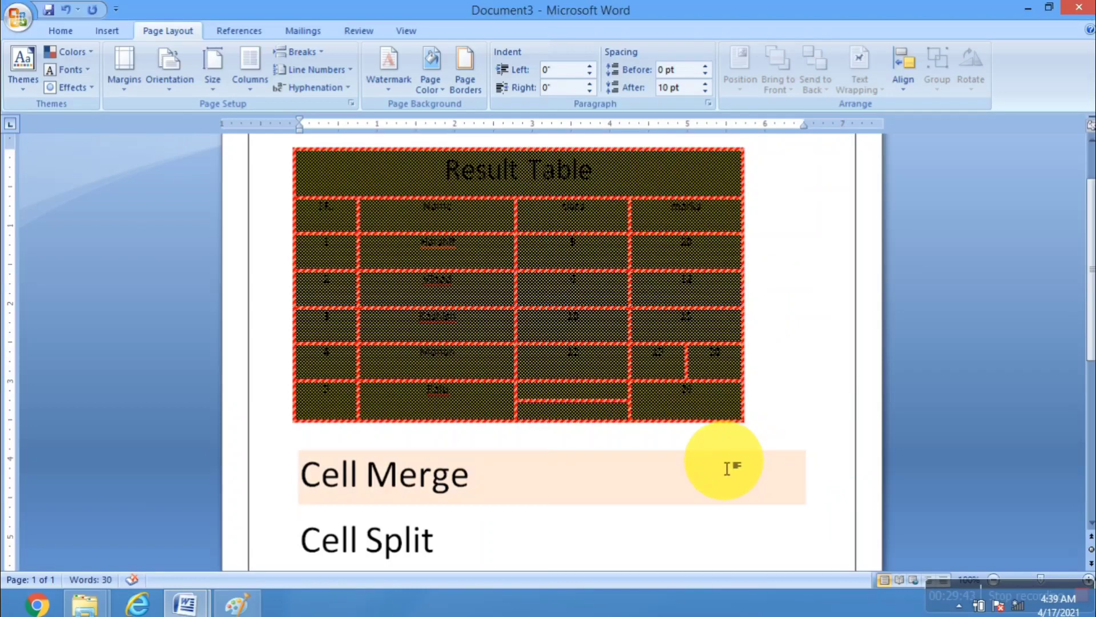
Step: Undo the Cell Merge paragraph shading and both the pattern and green fill shading of the result table
{"action": "left_click", "coordinate": [599, 318]}
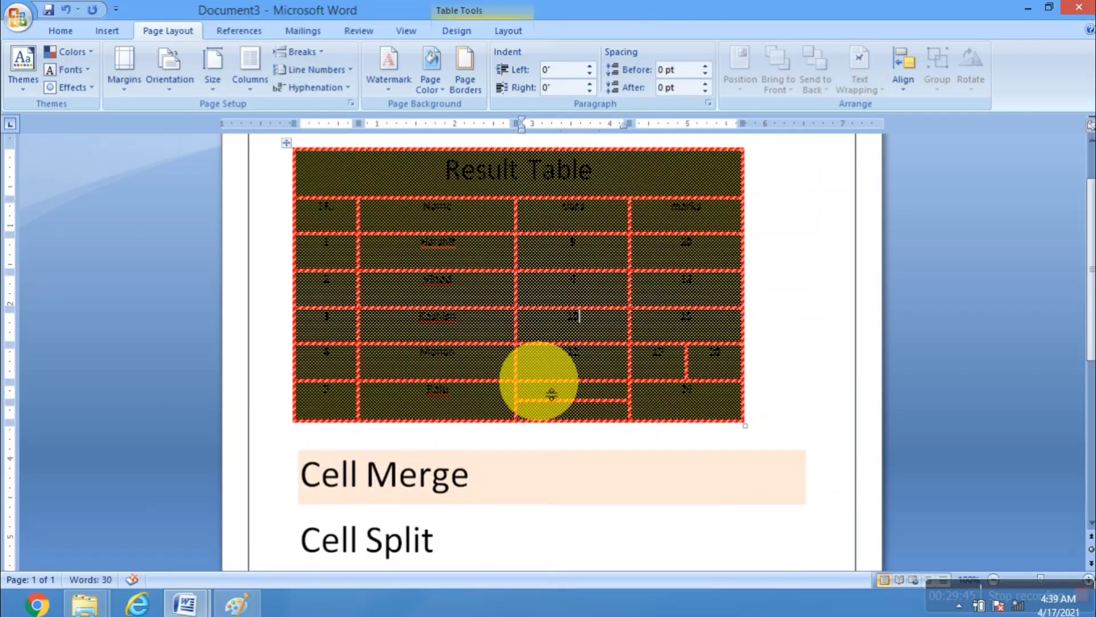
{"action": "key", "text": "ctrl+z"}
{"action": "key", "text": "ctrl+z"}
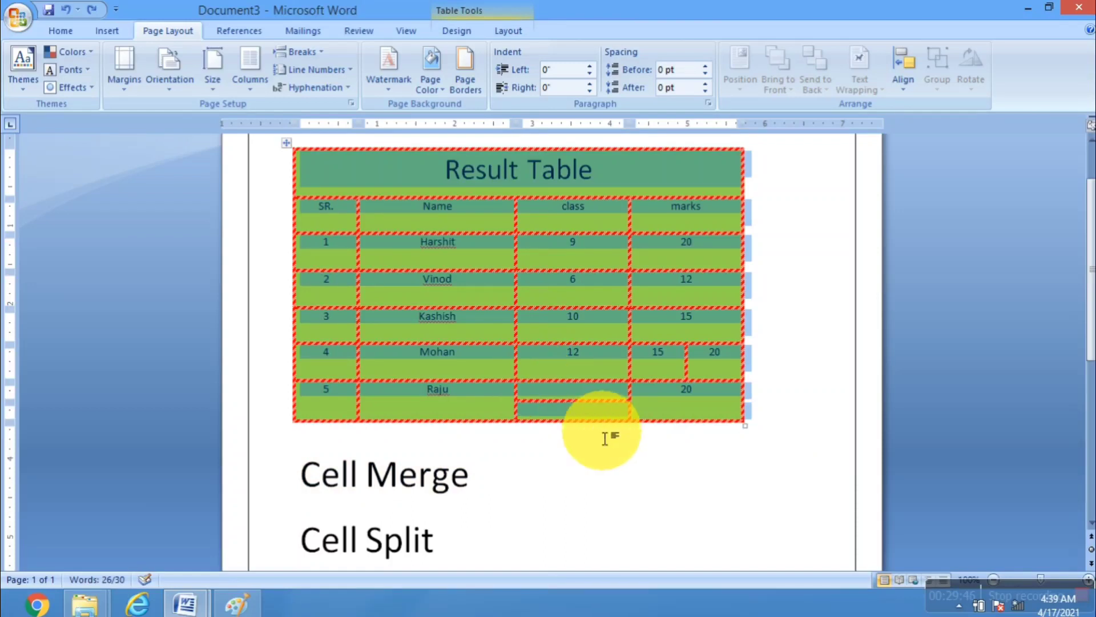
{"action": "key", "text": "ctrl+z"}
{"action": "key", "text": "ctrl+z"}
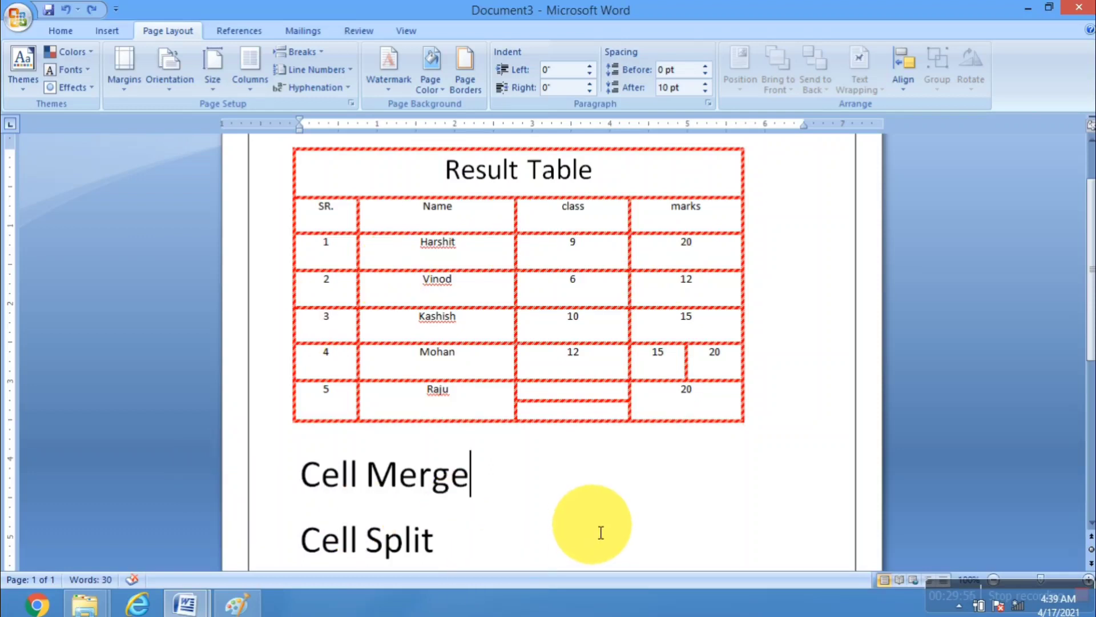
{"action": "scroll", "coordinate": [600, 532], "scroll_direction": "up", "scroll_amount": 2}
{"action": "scroll", "coordinate": [601, 532], "scroll_direction": "down", "scroll_amount": 3}
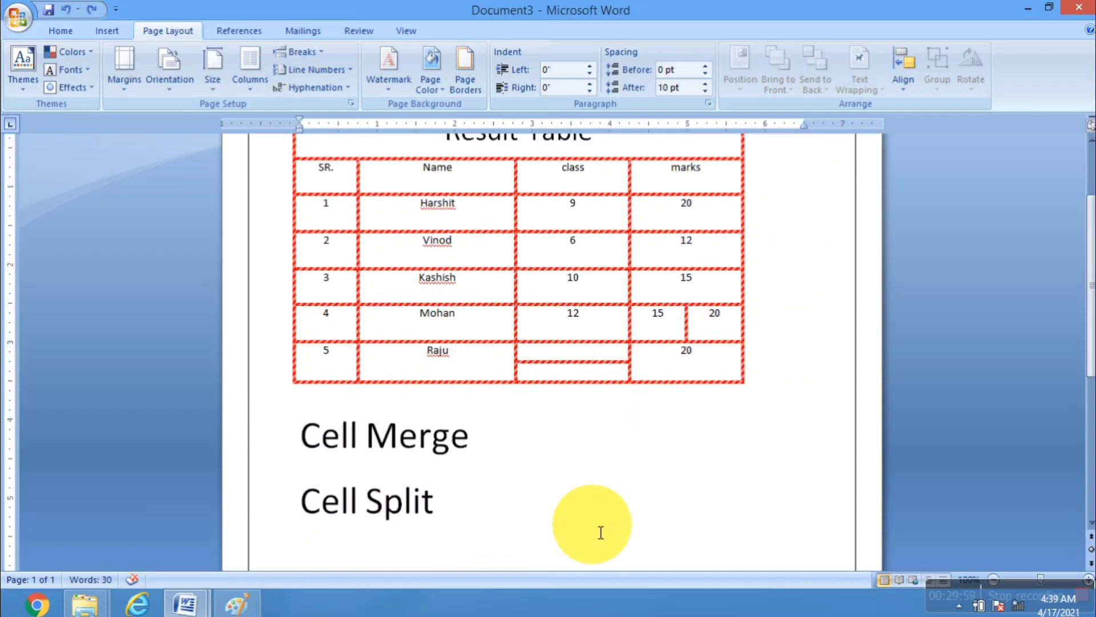